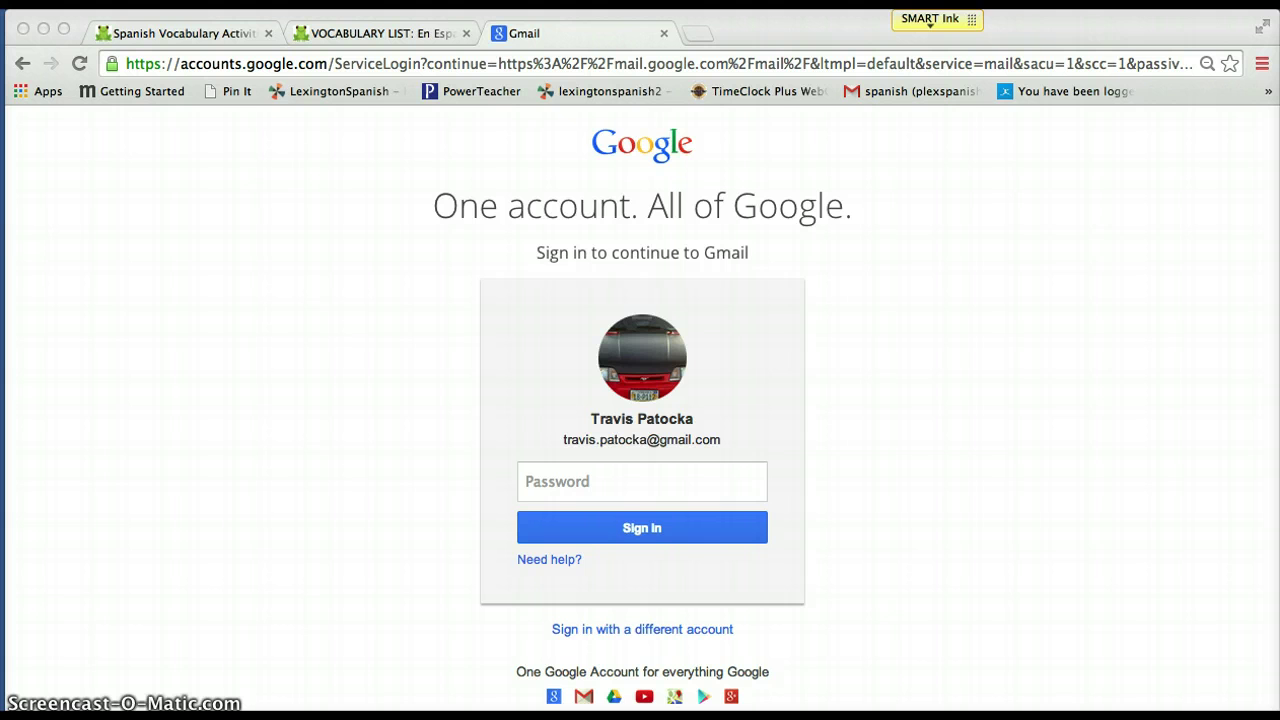
Step: Sign in to Gmail with the account password to reach the inbox
{"action": "left_click", "coordinate": [561, 481]}
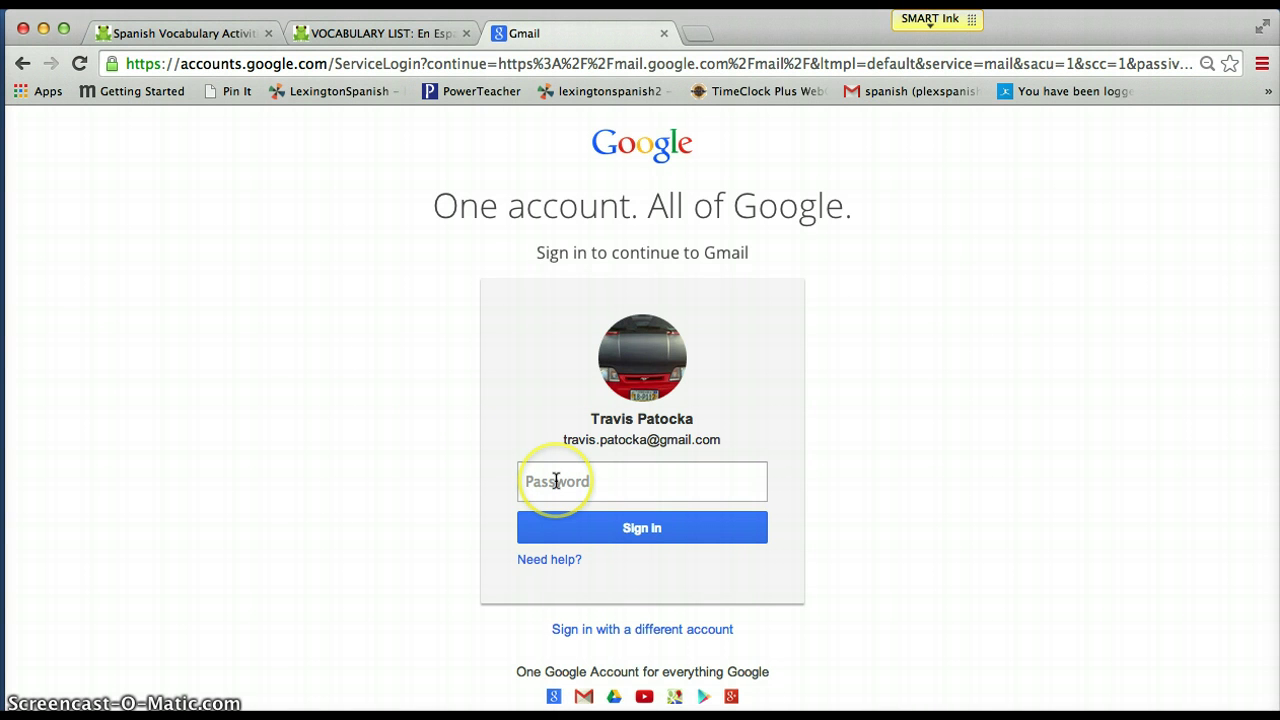
{"action": "left_click", "coordinate": [557, 481]}
{"action": "type", "text": "•••••"}
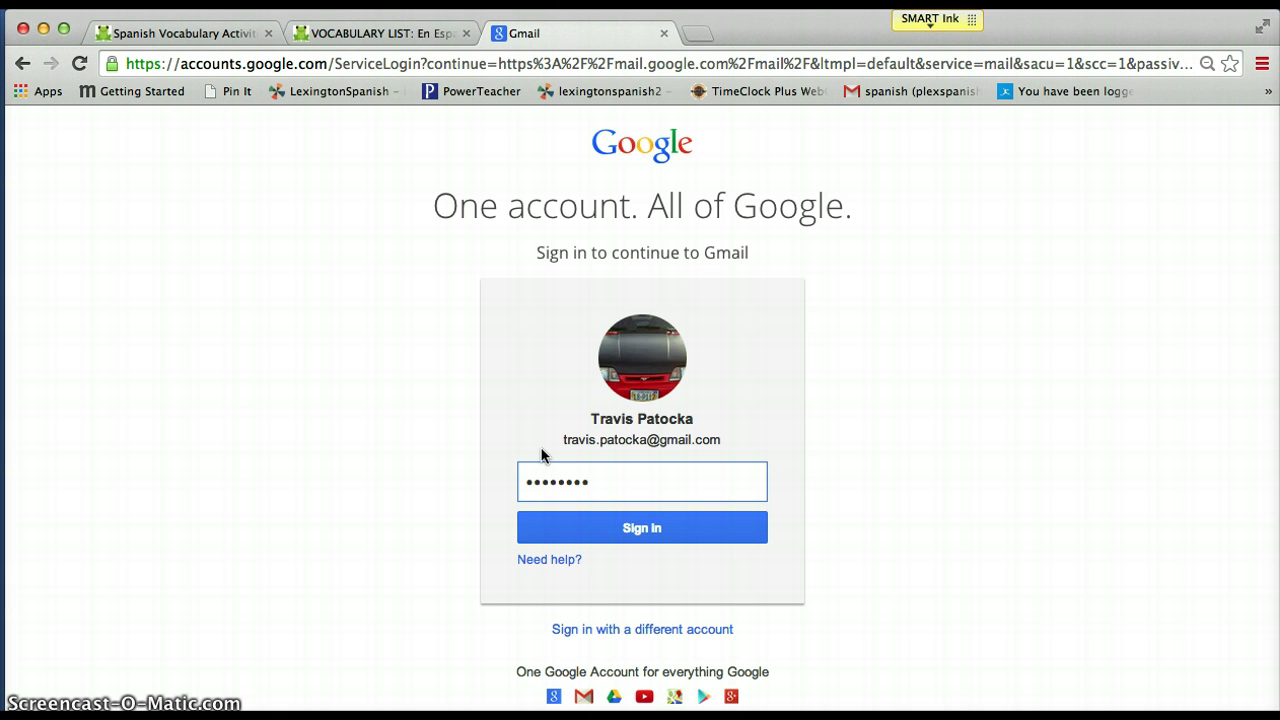
{"action": "type", "text": "•"}
{"action": "left_click", "coordinate": [603, 532]}
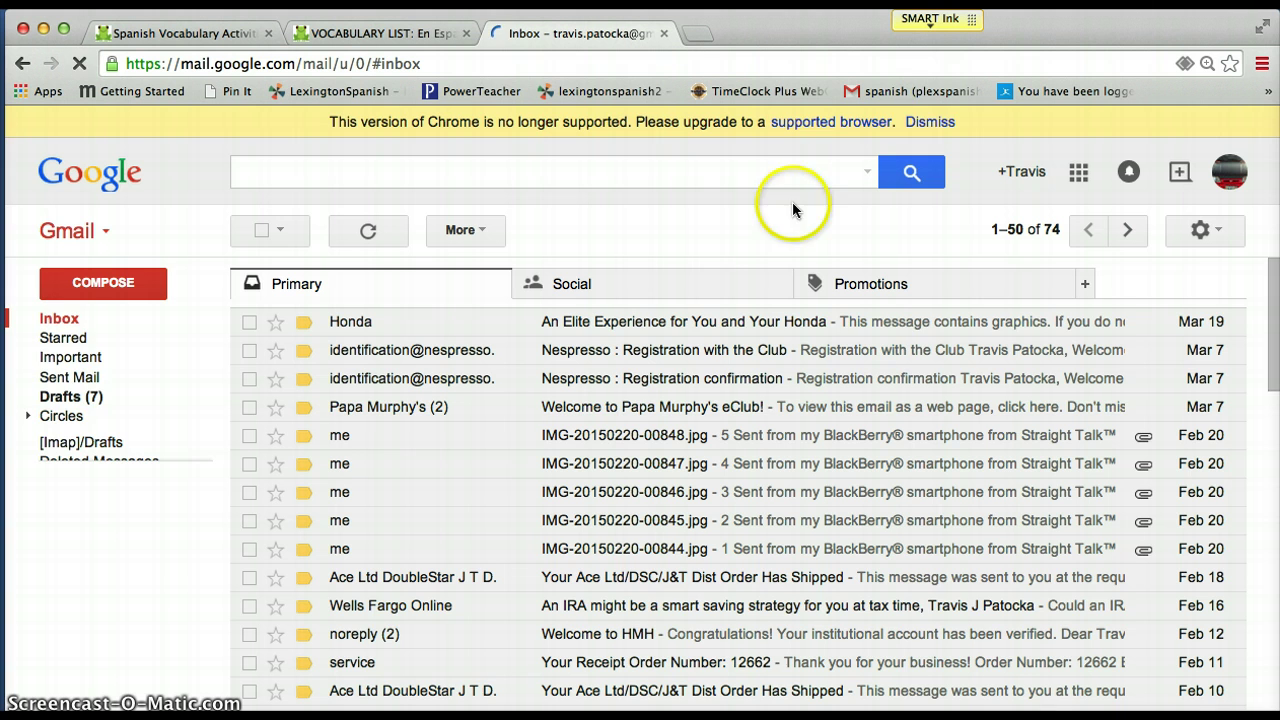
Step: Go from Gmail's apps menu via Google's full products list to Google Sites' My Sites page
{"action": "left_click", "coordinate": [921, 123]}
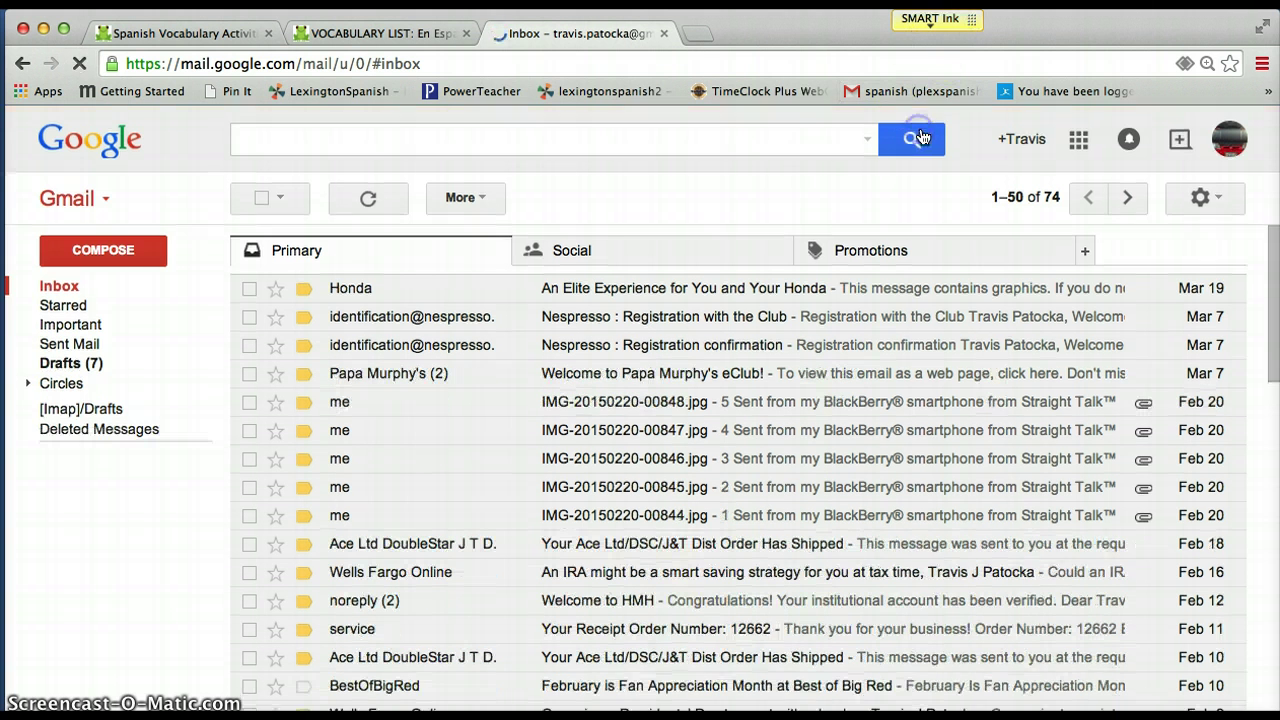
{"action": "left_click", "coordinate": [1078, 140]}
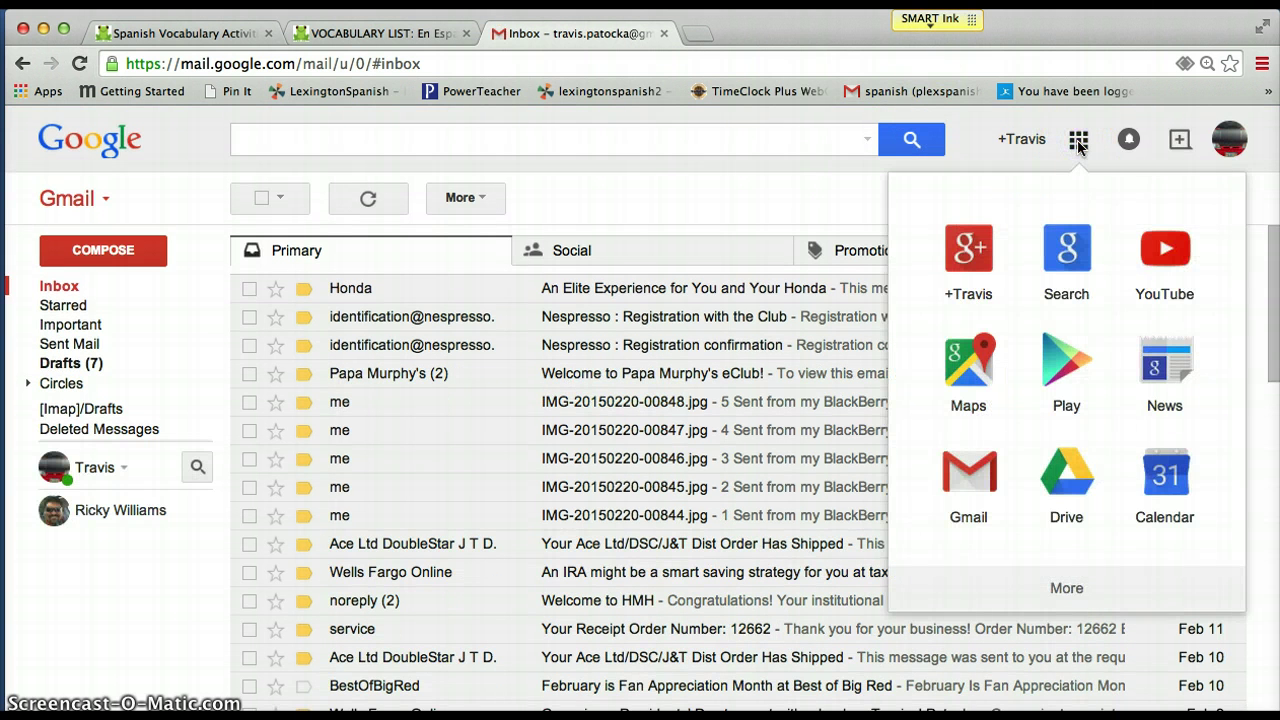
{"action": "left_click", "coordinate": [1068, 589]}
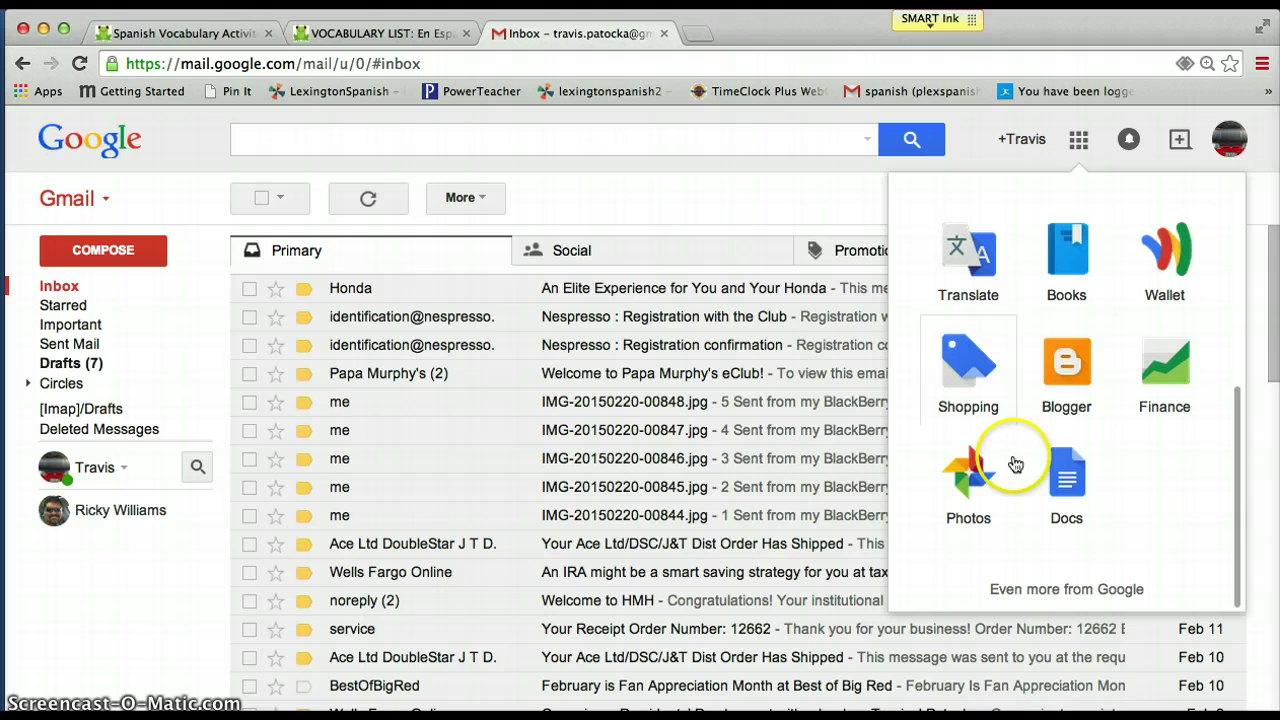
{"action": "left_click", "coordinate": [1080, 590]}
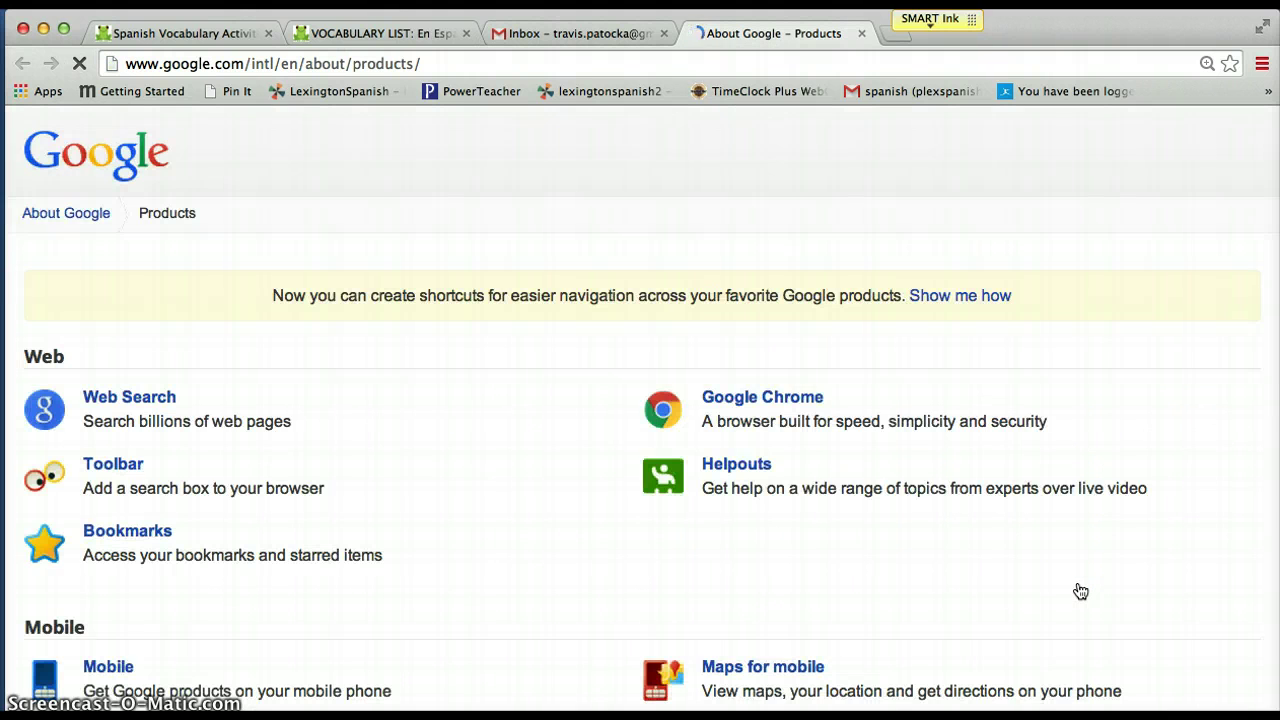
{"action": "scroll", "coordinate": [914, 474], "scroll_direction": "down", "scroll_amount": 6}
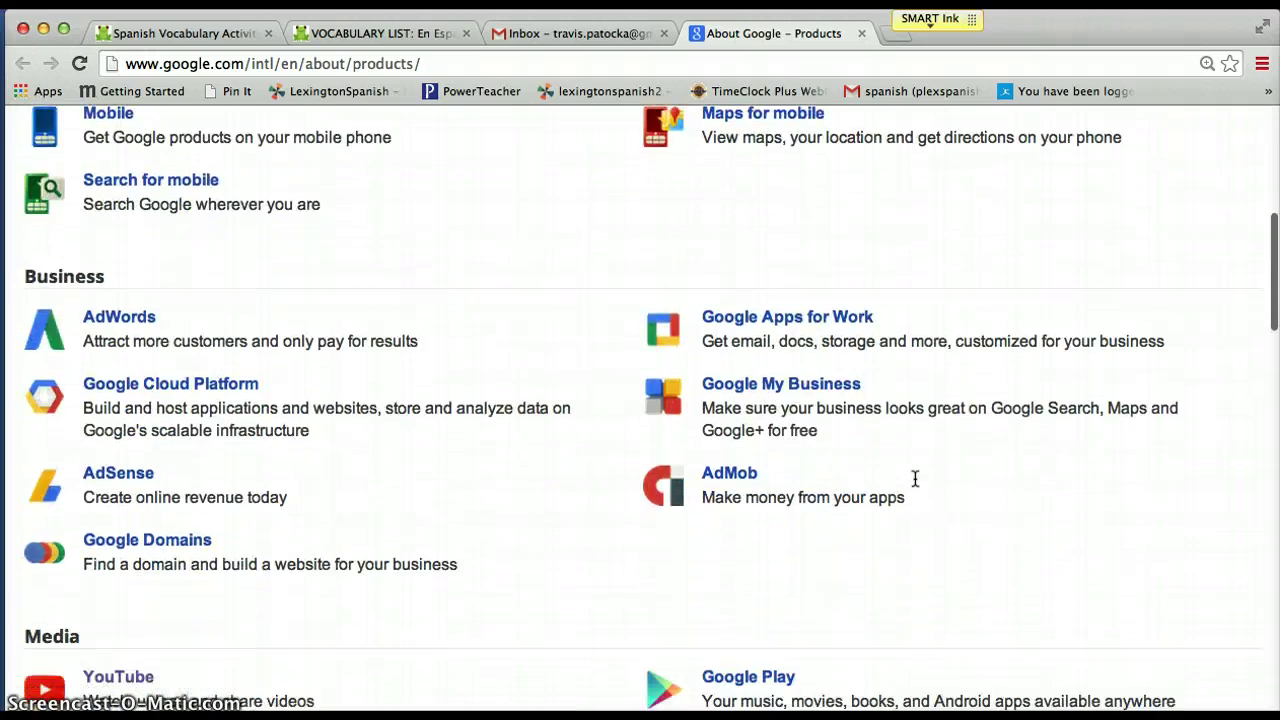
{"action": "scroll", "coordinate": [914, 478], "scroll_direction": "down", "scroll_amount": 7}
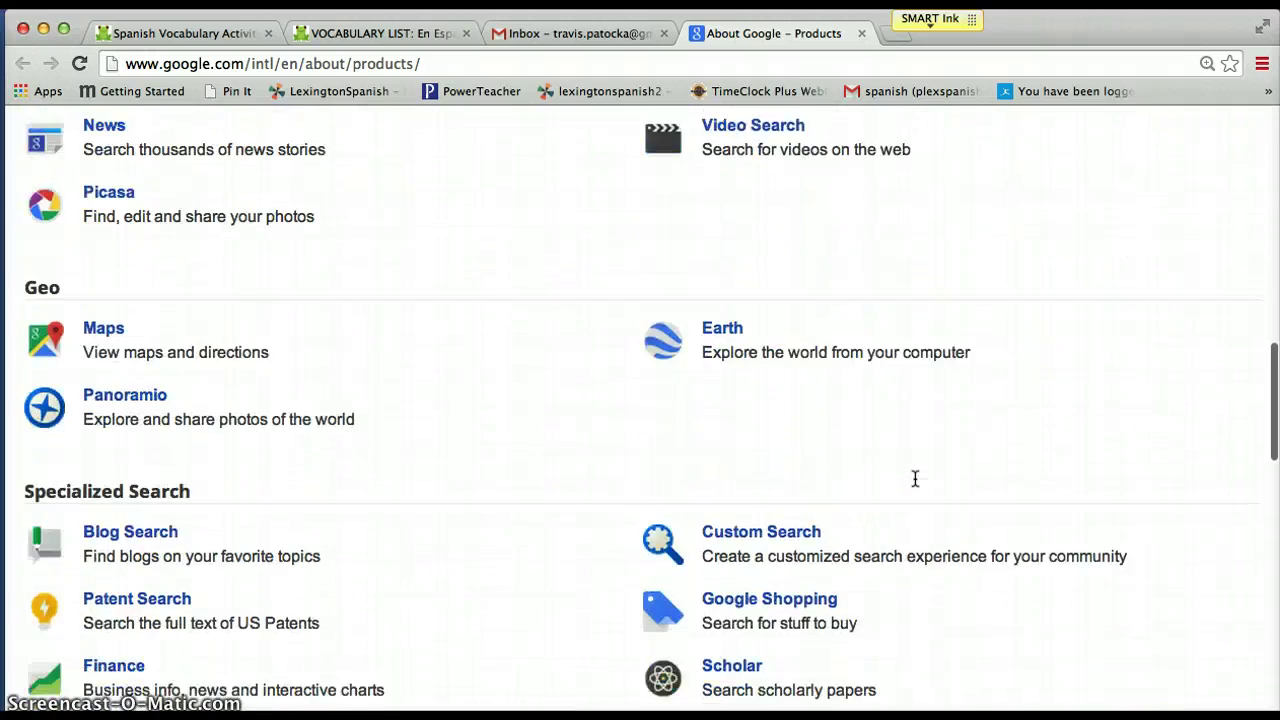
{"action": "scroll", "coordinate": [914, 478], "scroll_direction": "down", "scroll_amount": 5}
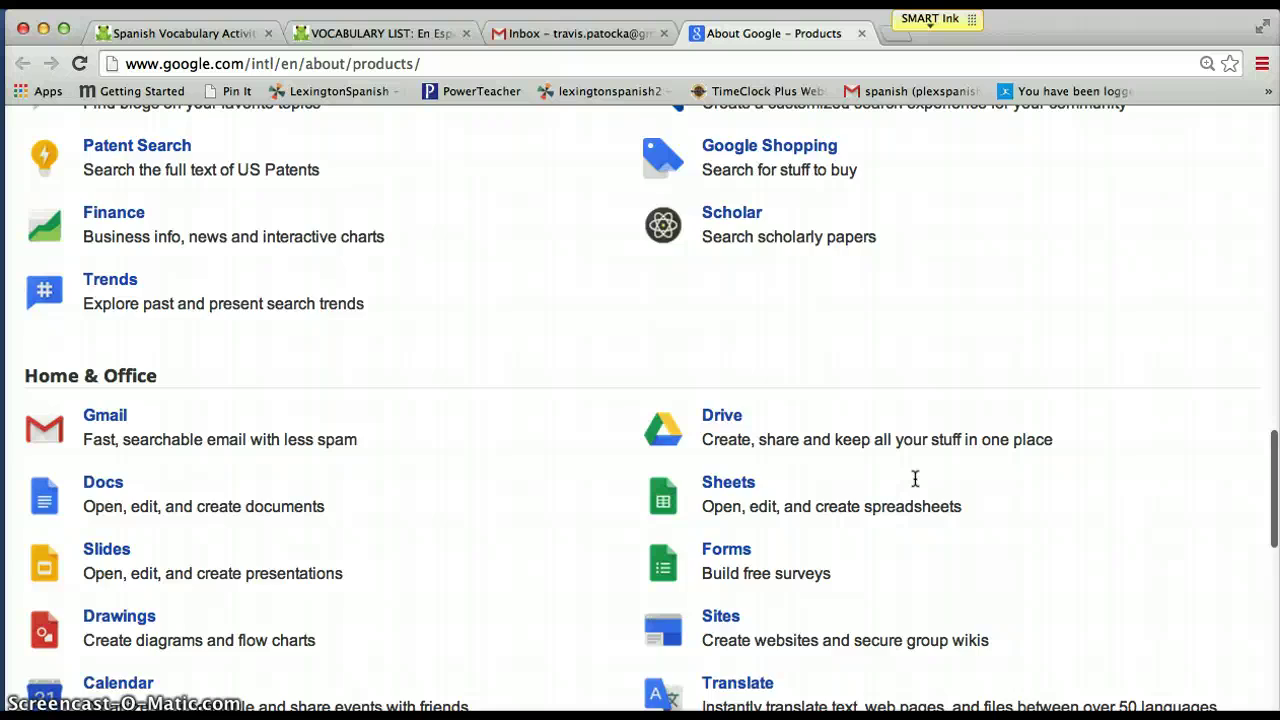
{"action": "scroll", "coordinate": [914, 478], "scroll_direction": "down", "scroll_amount": 2}
{"action": "left_click", "coordinate": [720, 437]}
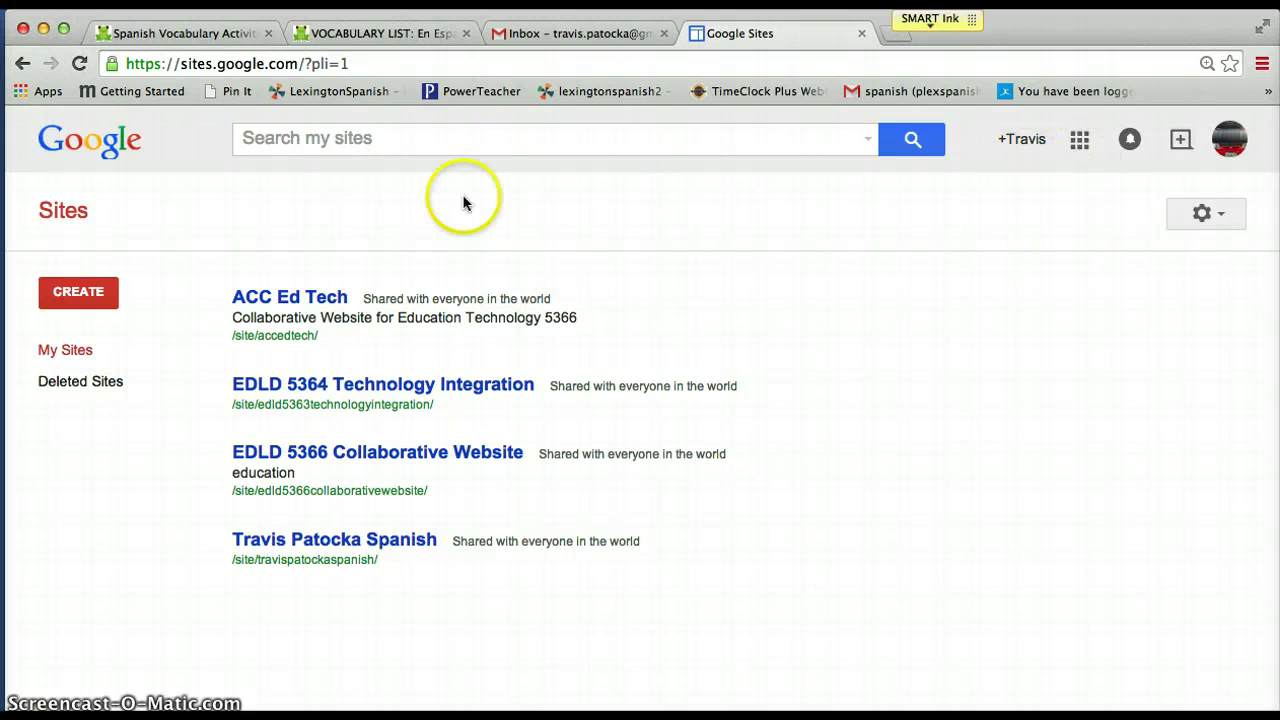
Step: Start a new Blank-template site named 'Practice Site 2015' at location practicesite2015
{"action": "left_click", "coordinate": [88, 293]}
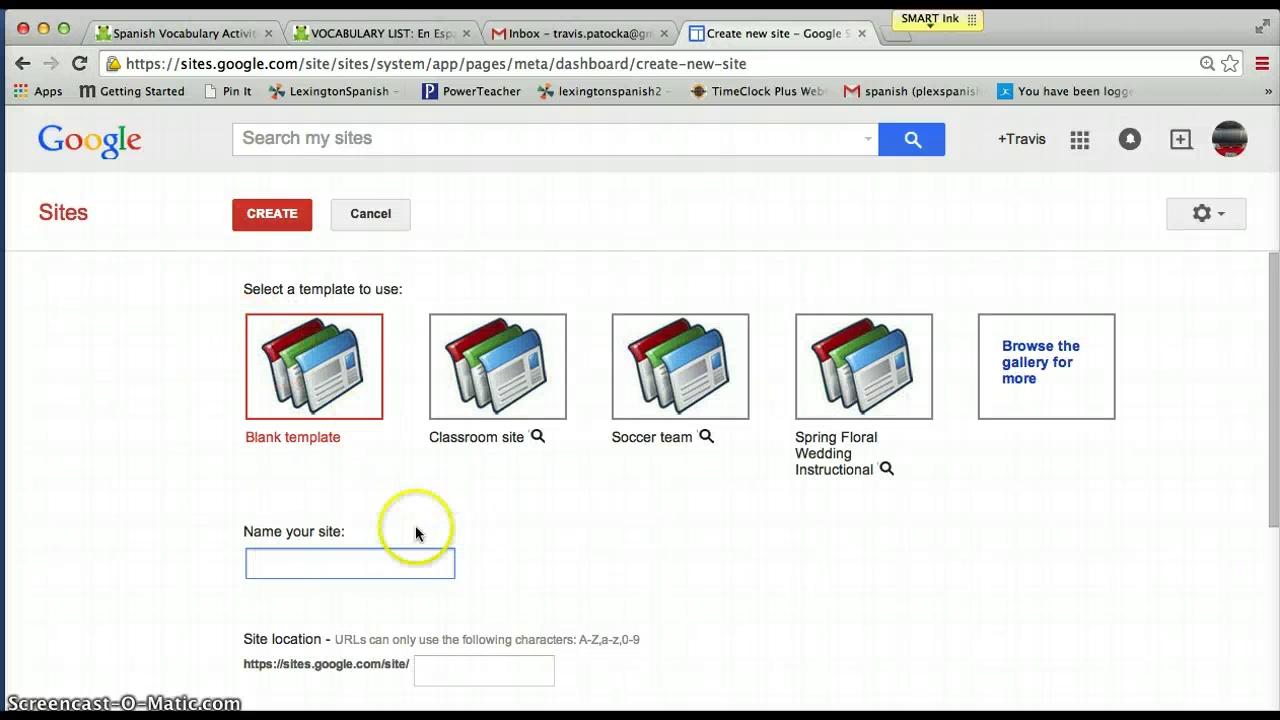
{"action": "type", "text": "Prac"}
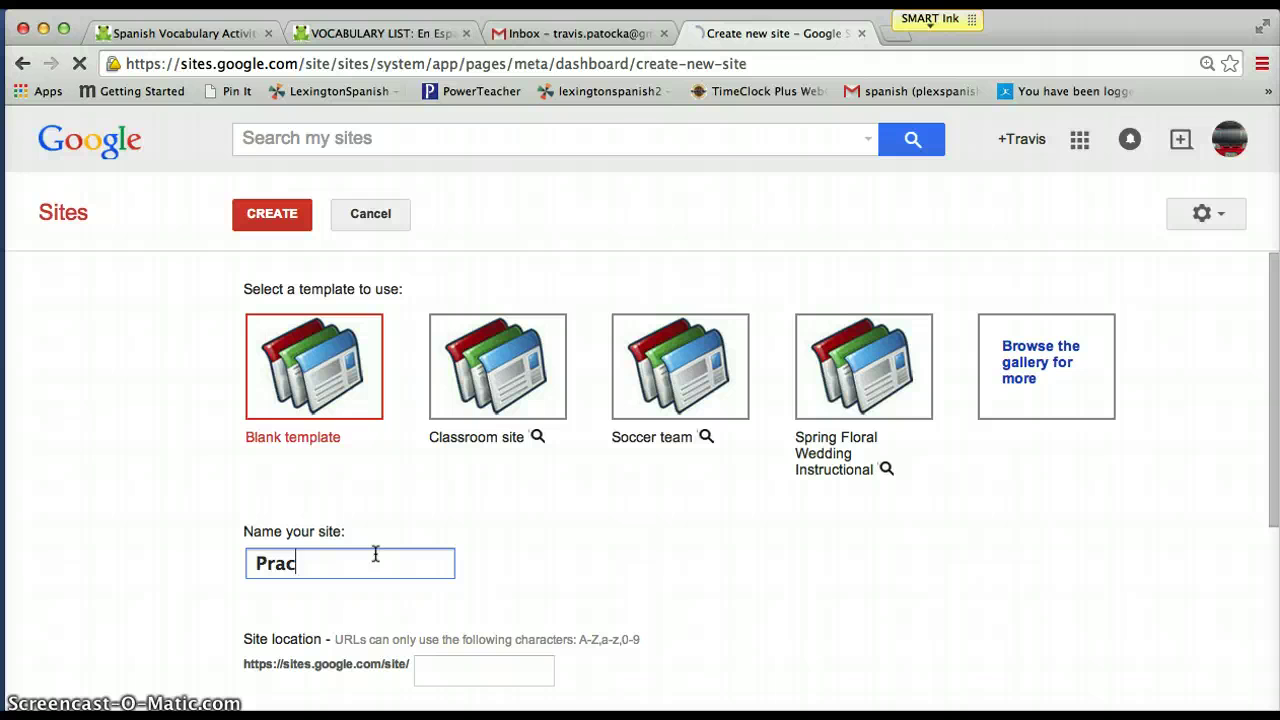
{"action": "type", "text": "tice Site 201"}
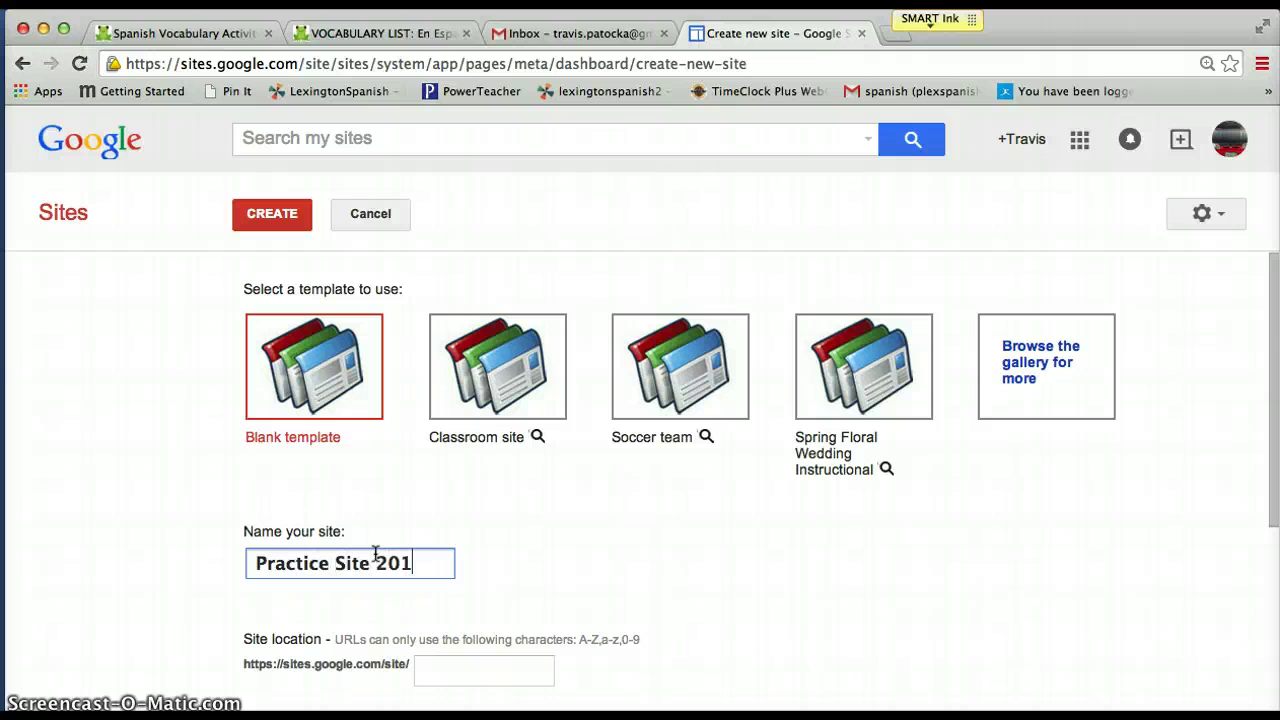
{"action": "type", "text": "5"}
{"action": "scroll", "coordinate": [526, 531], "scroll_direction": "down", "scroll_amount": 3}
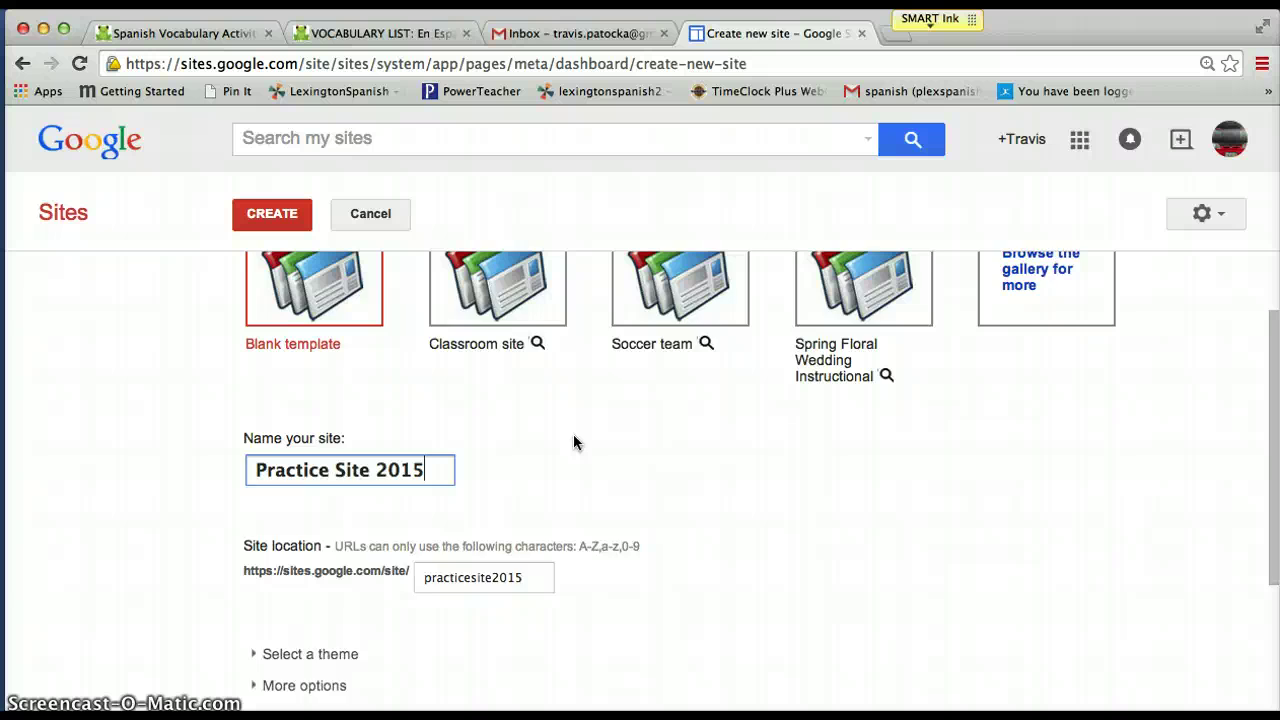
{"action": "scroll", "coordinate": [574, 437], "scroll_direction": "up", "scroll_amount": 1}
{"action": "scroll", "coordinate": [574, 437], "scroll_direction": "down", "scroll_amount": 1}
{"action": "scroll", "coordinate": [574, 437], "scroll_direction": "up", "scroll_amount": 1}
{"action": "scroll", "coordinate": [575, 440], "scroll_direction": "up", "scroll_amount": 1}
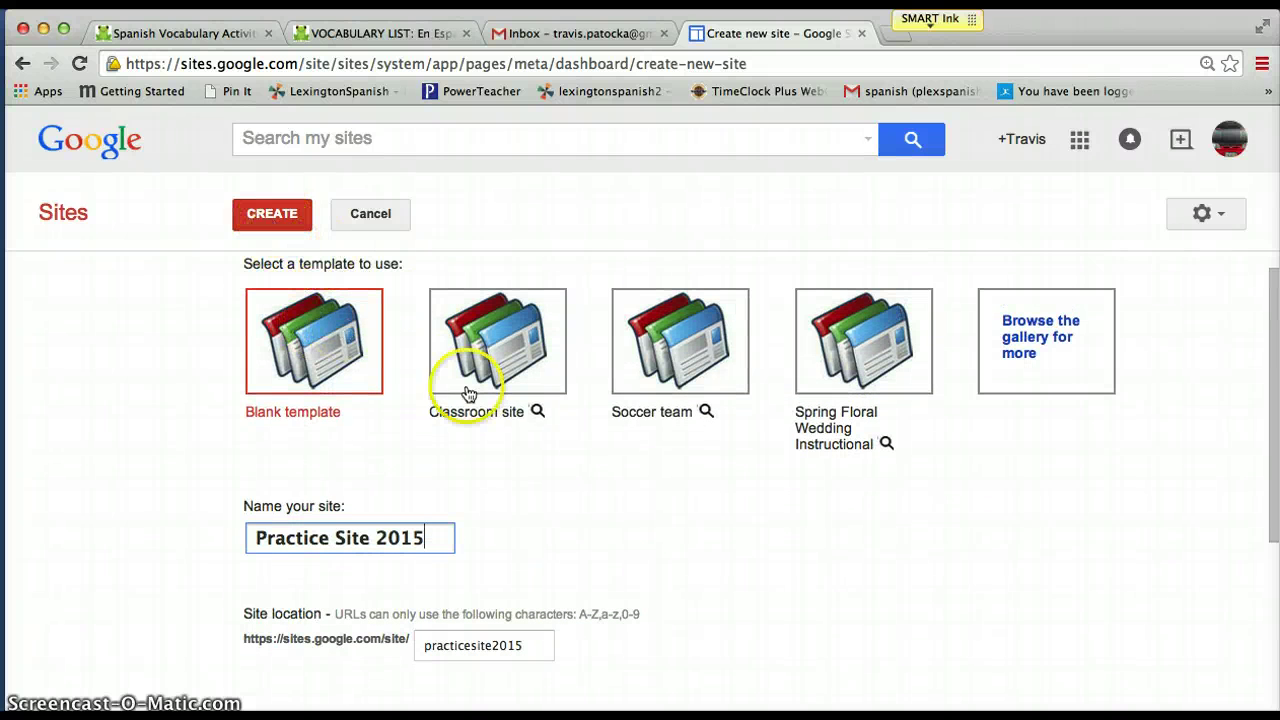
{"action": "scroll", "coordinate": [529, 451], "scroll_direction": "down", "scroll_amount": 5}
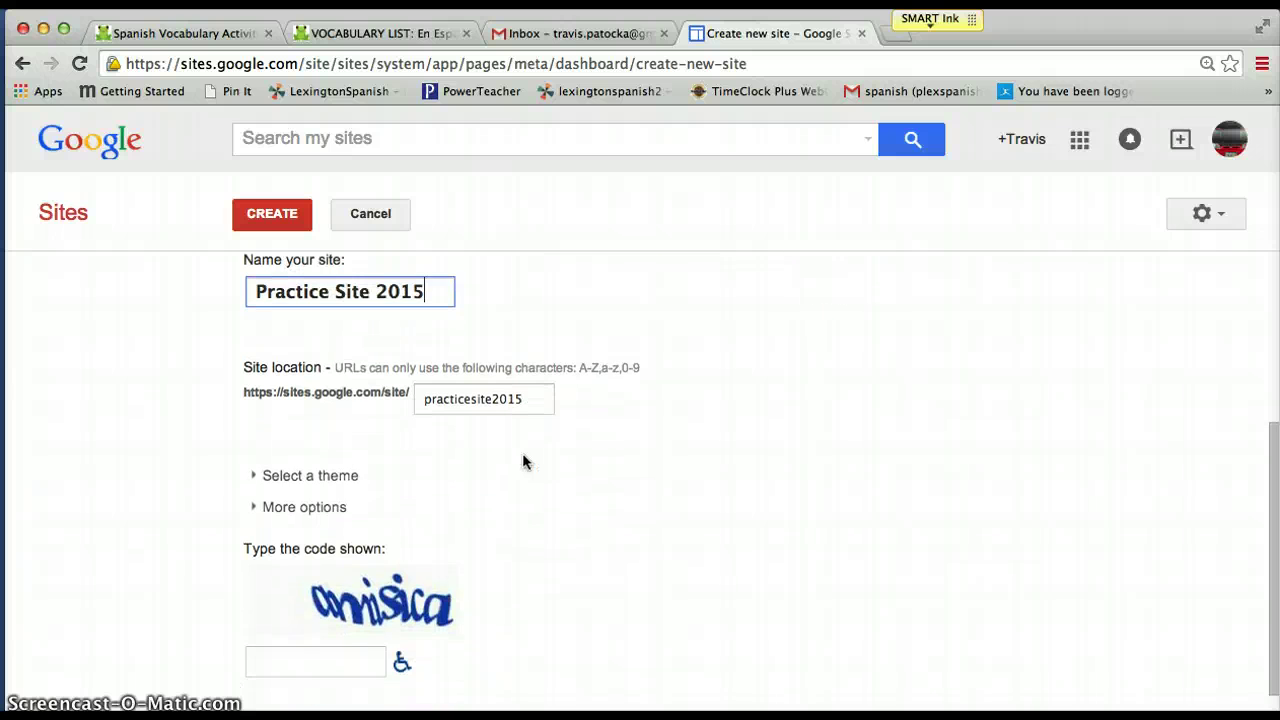
Step: Pick the Ember theme for the new site and submit it with CREATE SITE
{"action": "left_click", "coordinate": [253, 476]}
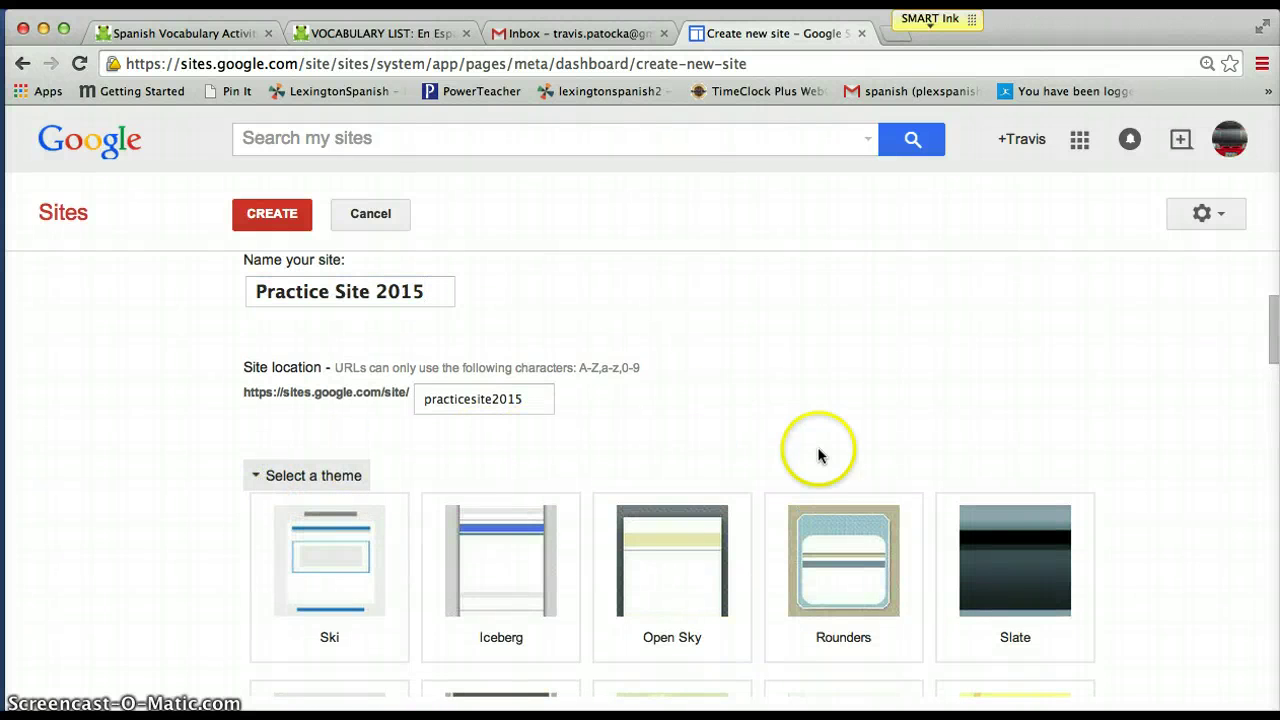
{"action": "scroll", "coordinate": [857, 485], "scroll_direction": "down", "scroll_amount": 10}
{"action": "scroll", "coordinate": [857, 485], "scroll_direction": "down", "scroll_amount": 12}
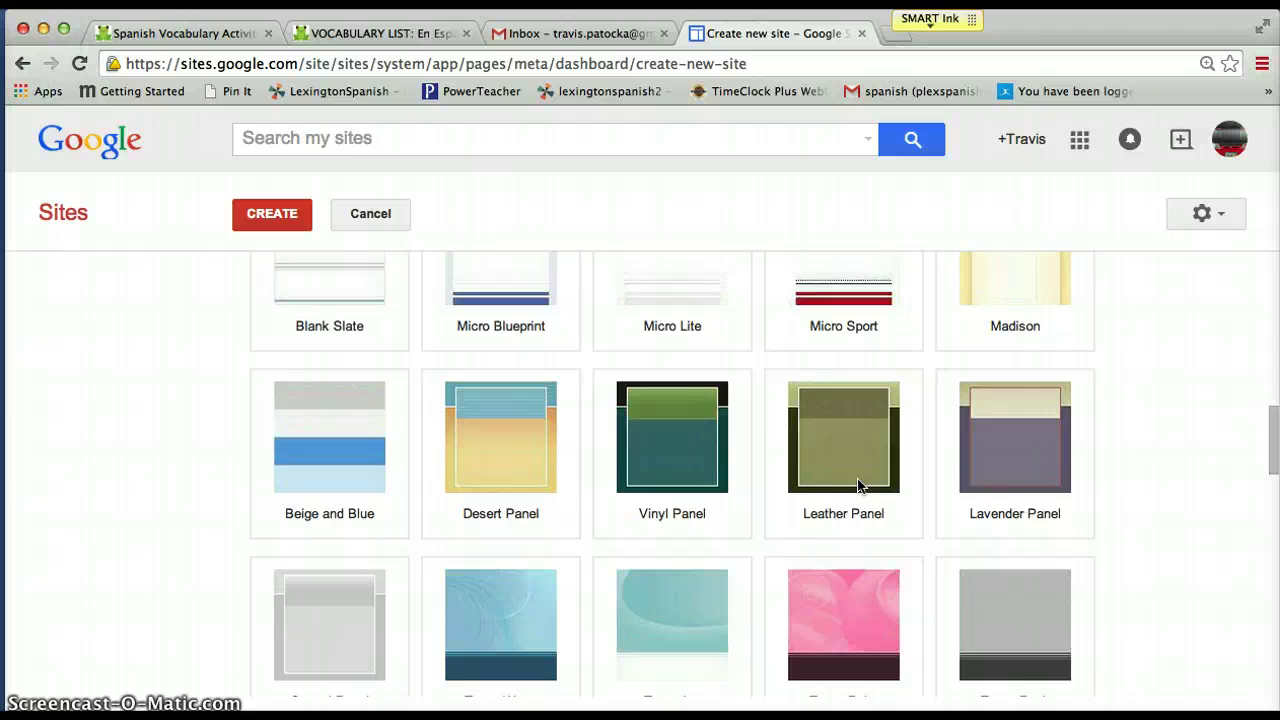
{"action": "scroll", "coordinate": [857, 486], "scroll_direction": "down", "scroll_amount": 11}
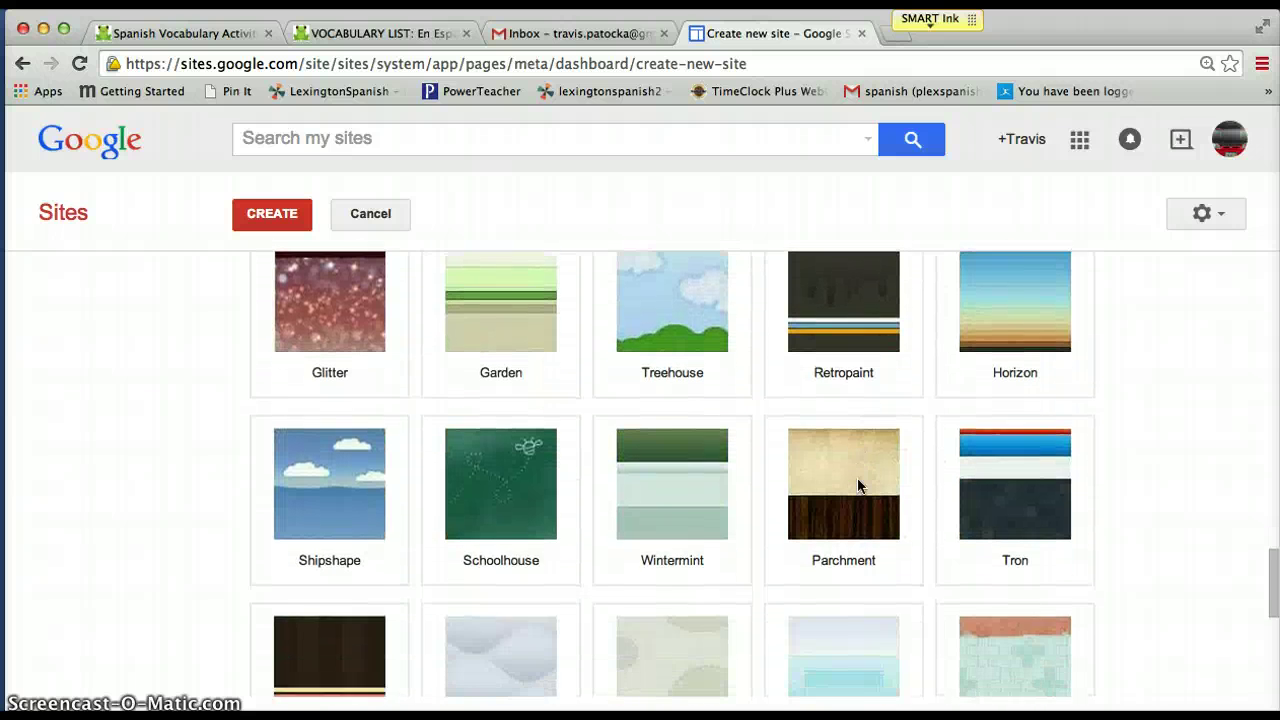
{"action": "scroll", "coordinate": [857, 486], "scroll_direction": "up", "scroll_amount": 6}
{"action": "scroll", "coordinate": [857, 486], "scroll_direction": "up", "scroll_amount": 13}
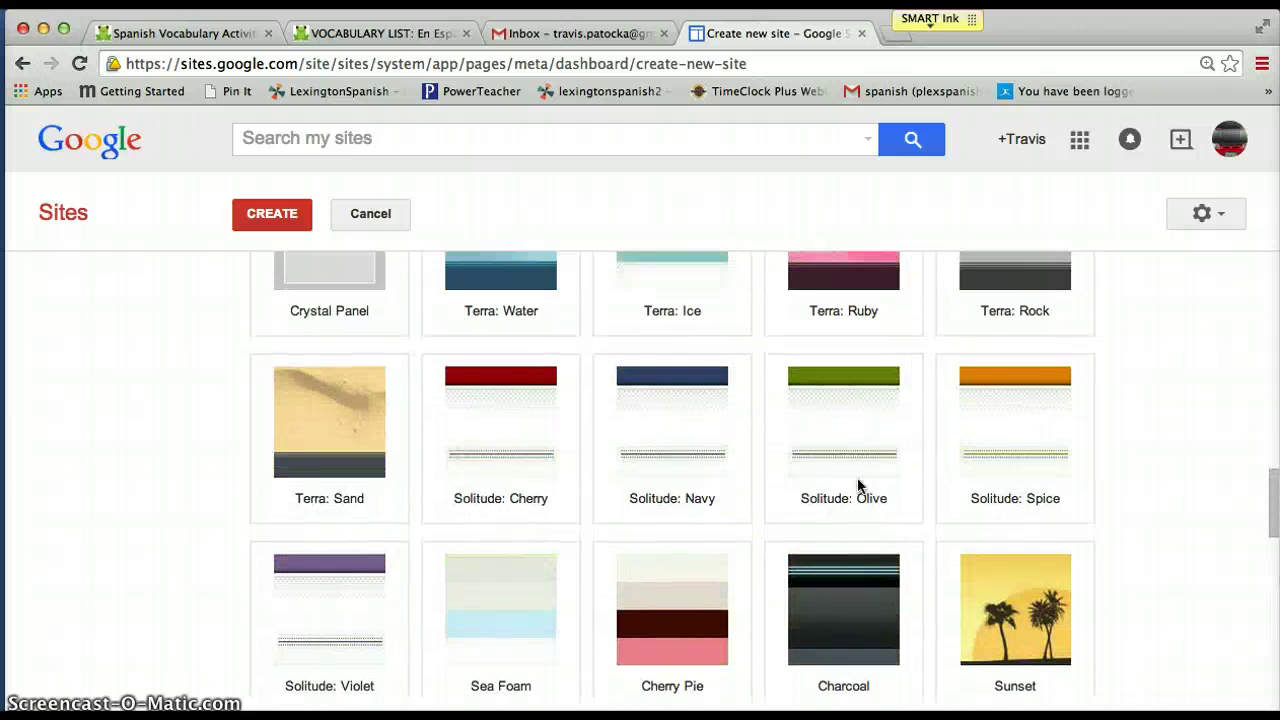
{"action": "scroll", "coordinate": [857, 477], "scroll_direction": "up", "scroll_amount": 3}
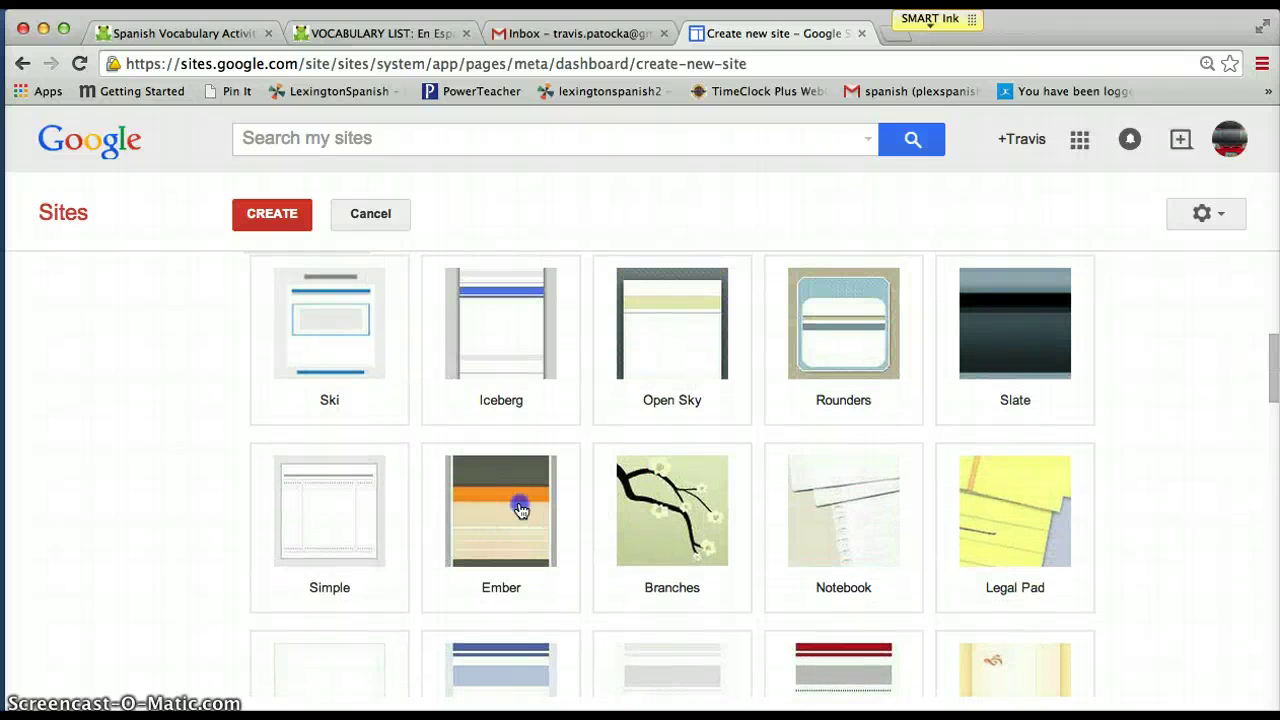
{"action": "left_click", "coordinate": [520, 508]}
{"action": "left_click", "coordinate": [289, 228]}
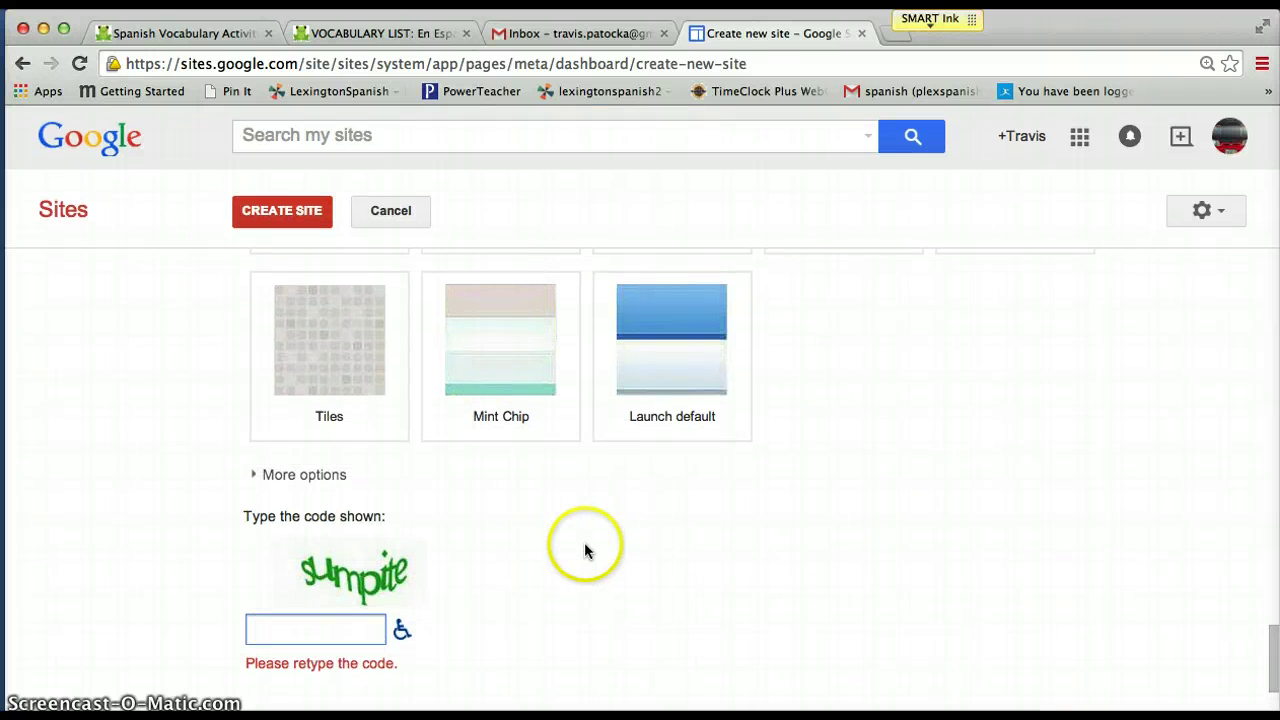
Step: Re-enter the verification code and resubmit, which flags location practicesite2015 as unavailable
{"action": "left_click", "coordinate": [316, 640]}
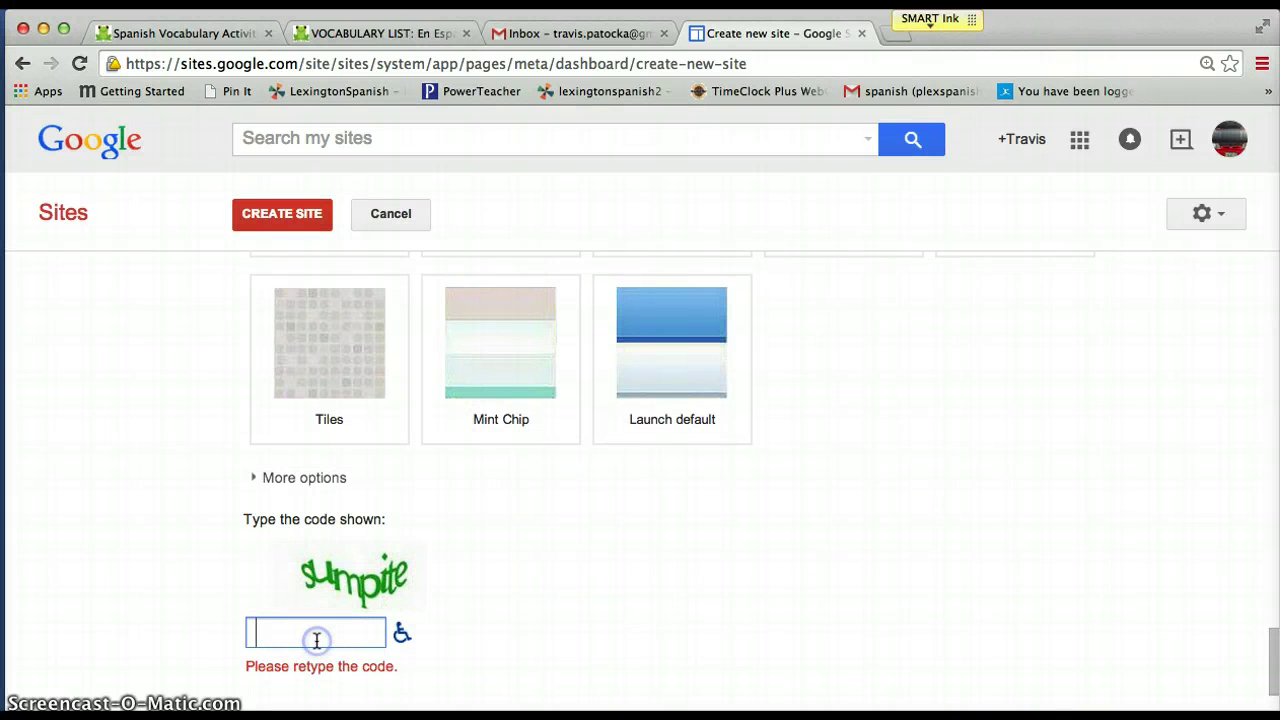
{"action": "type", "text": "sumpite"}
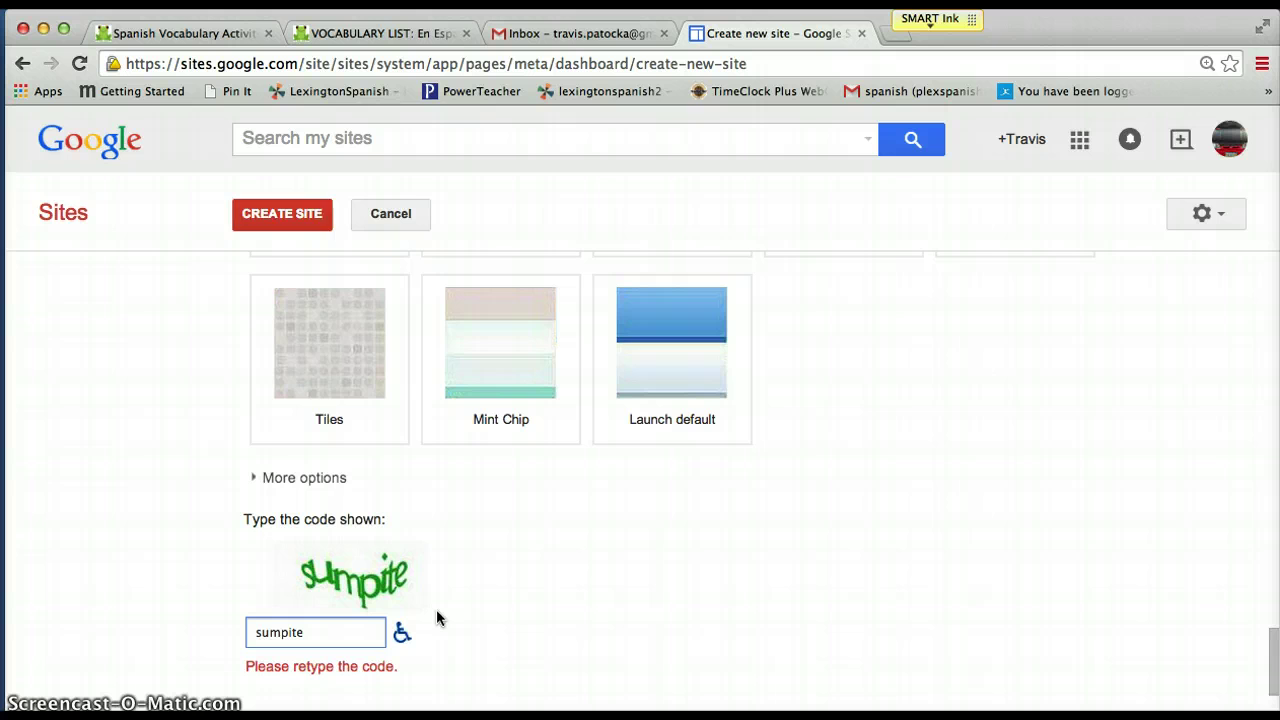
{"action": "key", "text": "Return"}
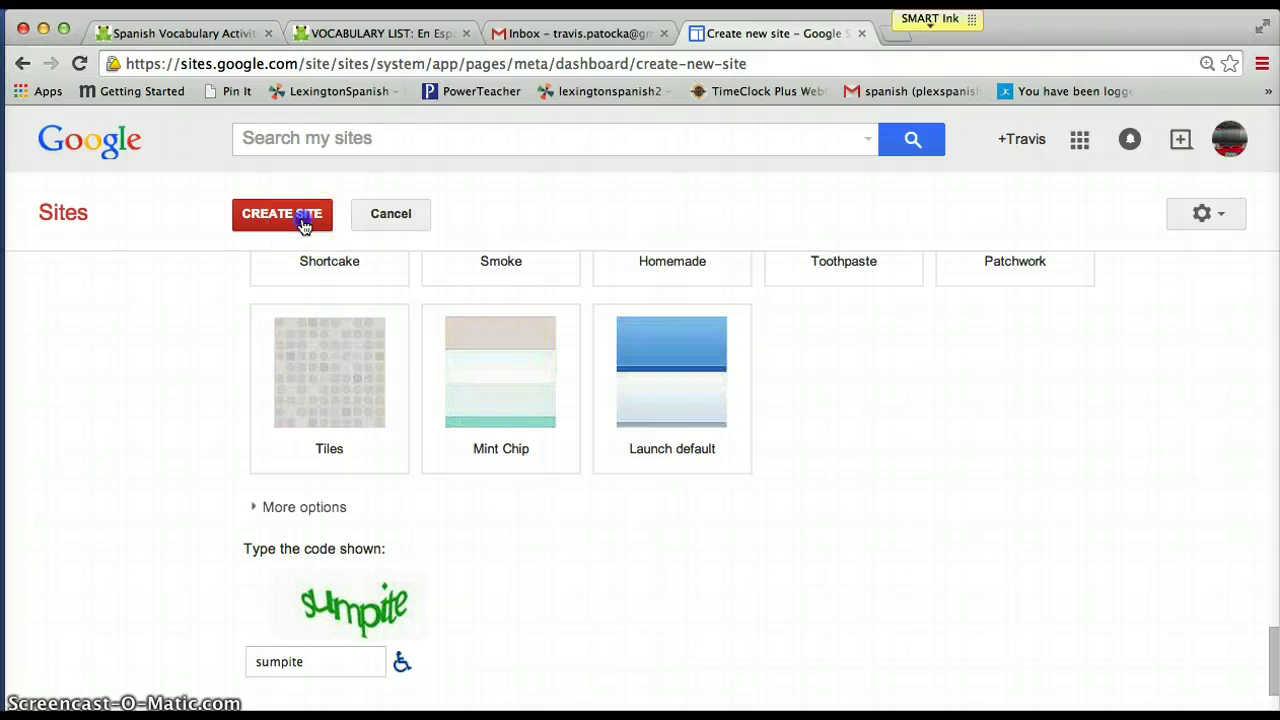
{"action": "left_click", "coordinate": [304, 224]}
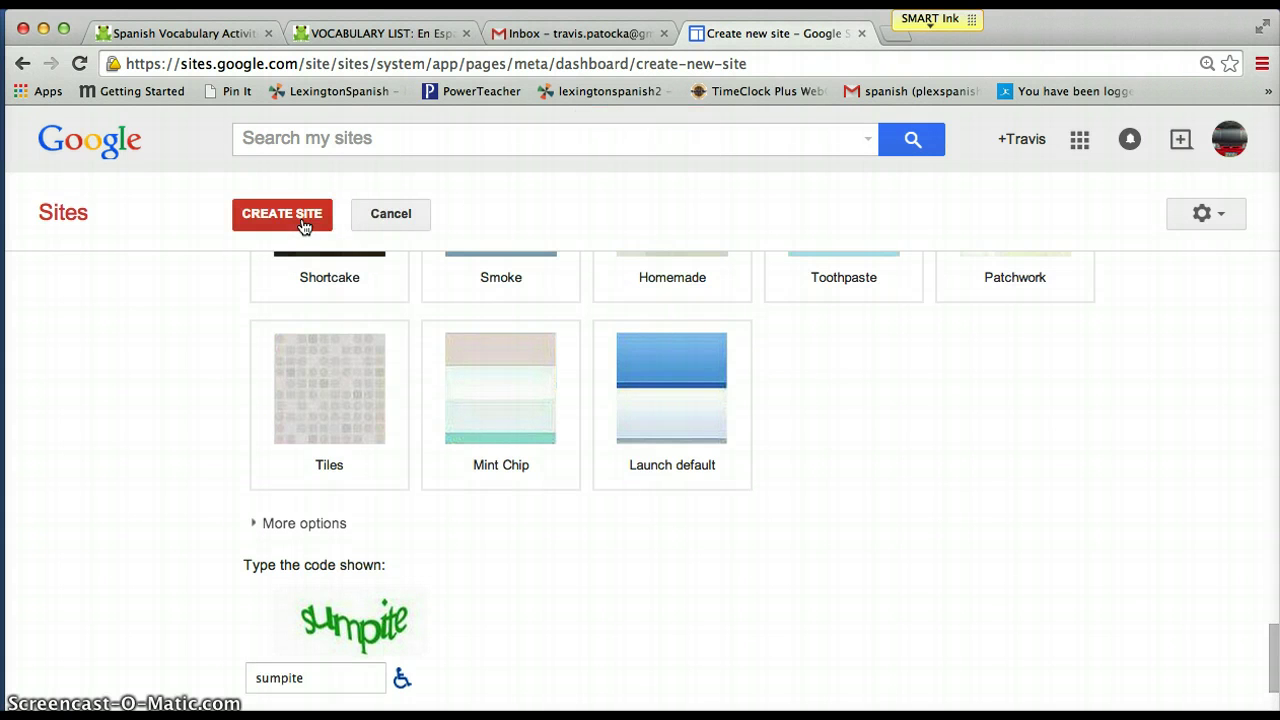
{"action": "scroll", "coordinate": [518, 492], "scroll_direction": "up", "scroll_amount": 15}
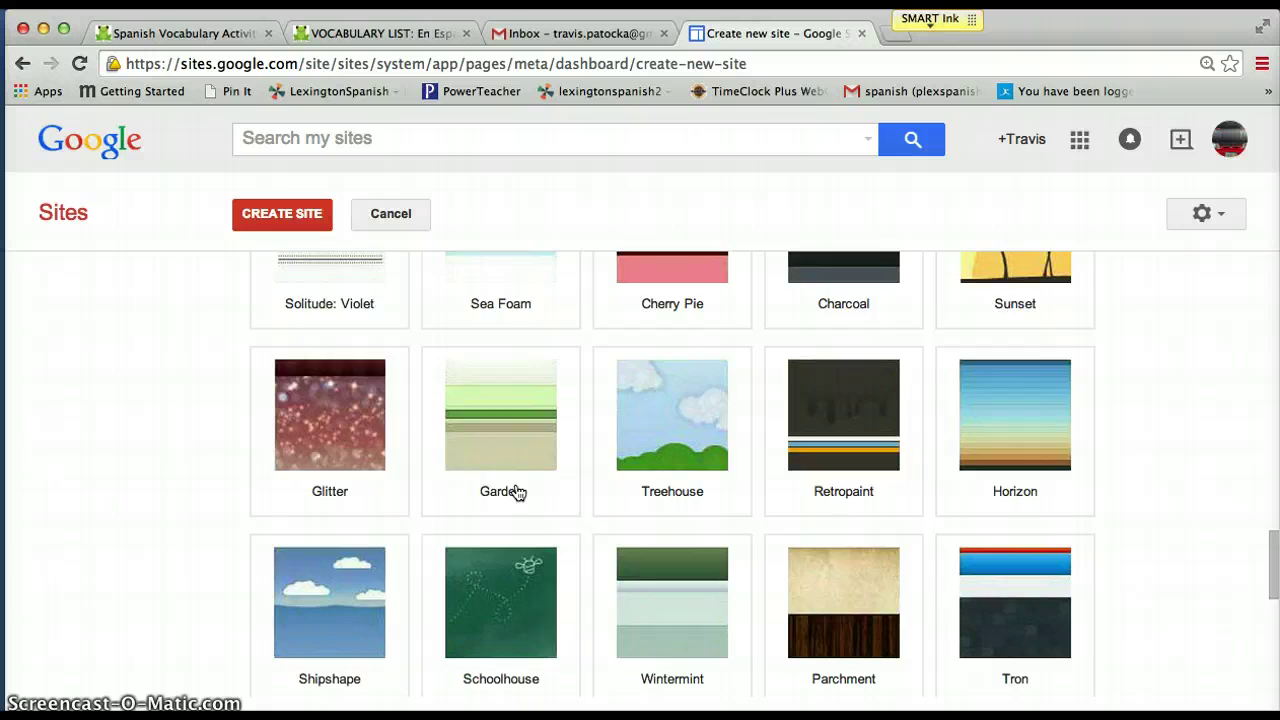
{"action": "scroll", "coordinate": [516, 504], "scroll_direction": "down", "scroll_amount": 2}
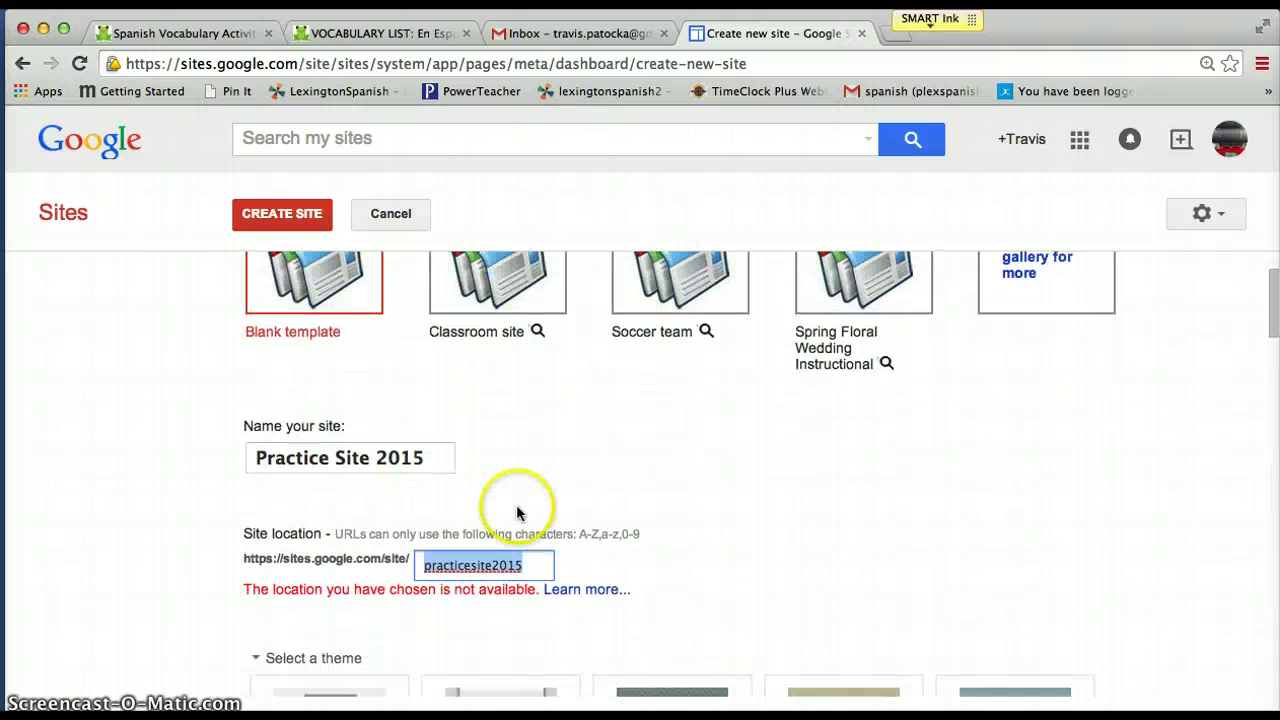
Step: Change the site location to practicesite2015v3 and create the site
{"action": "left_click", "coordinate": [537, 566]}
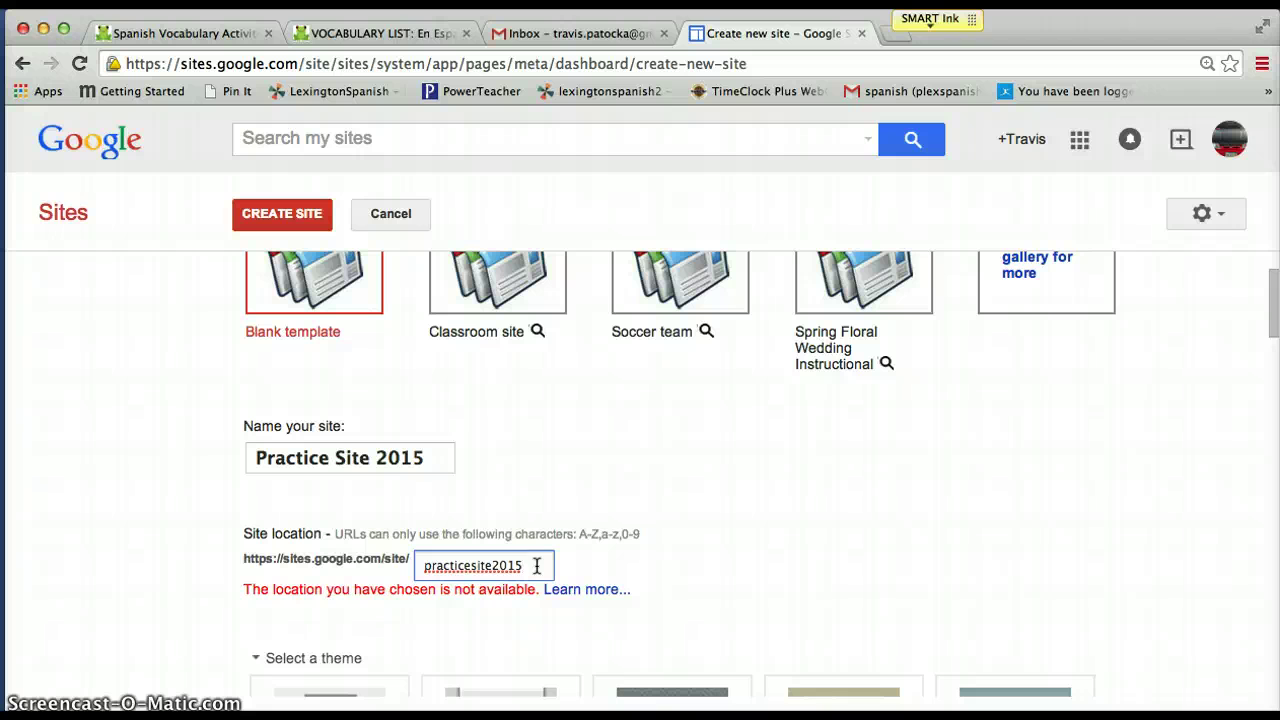
{"action": "type", "text": "v3"}
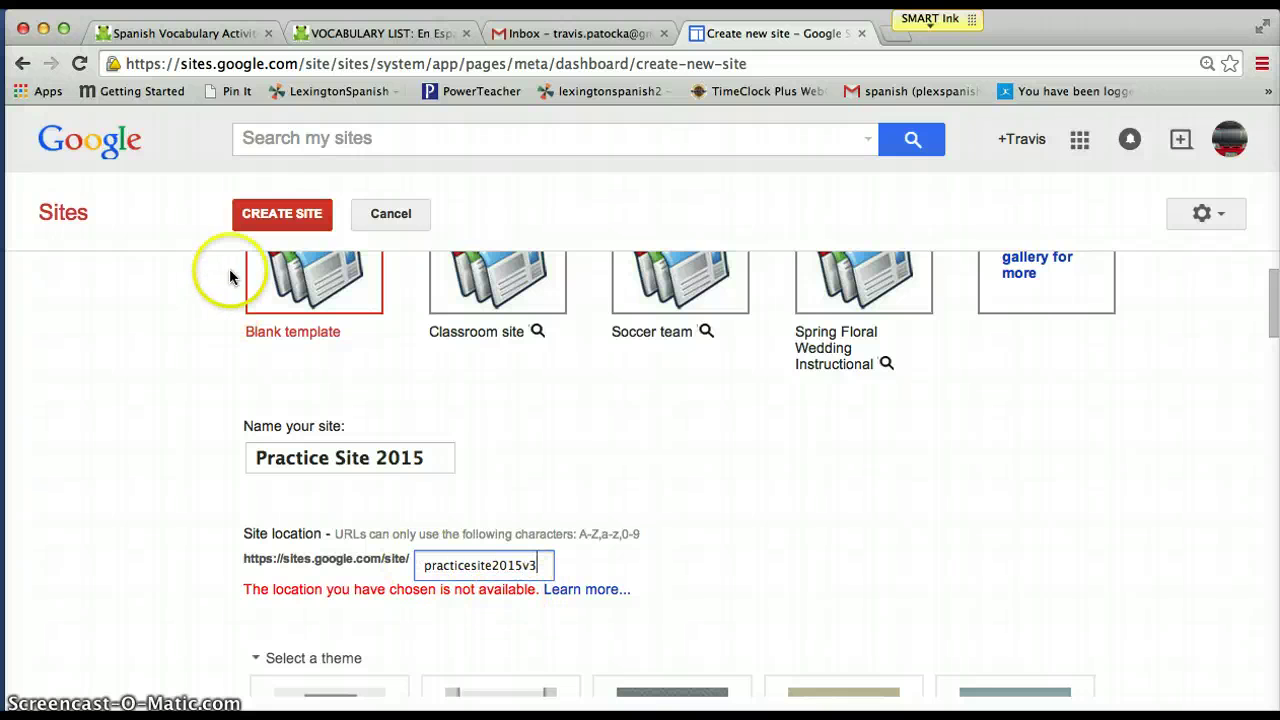
{"action": "left_click", "coordinate": [272, 215]}
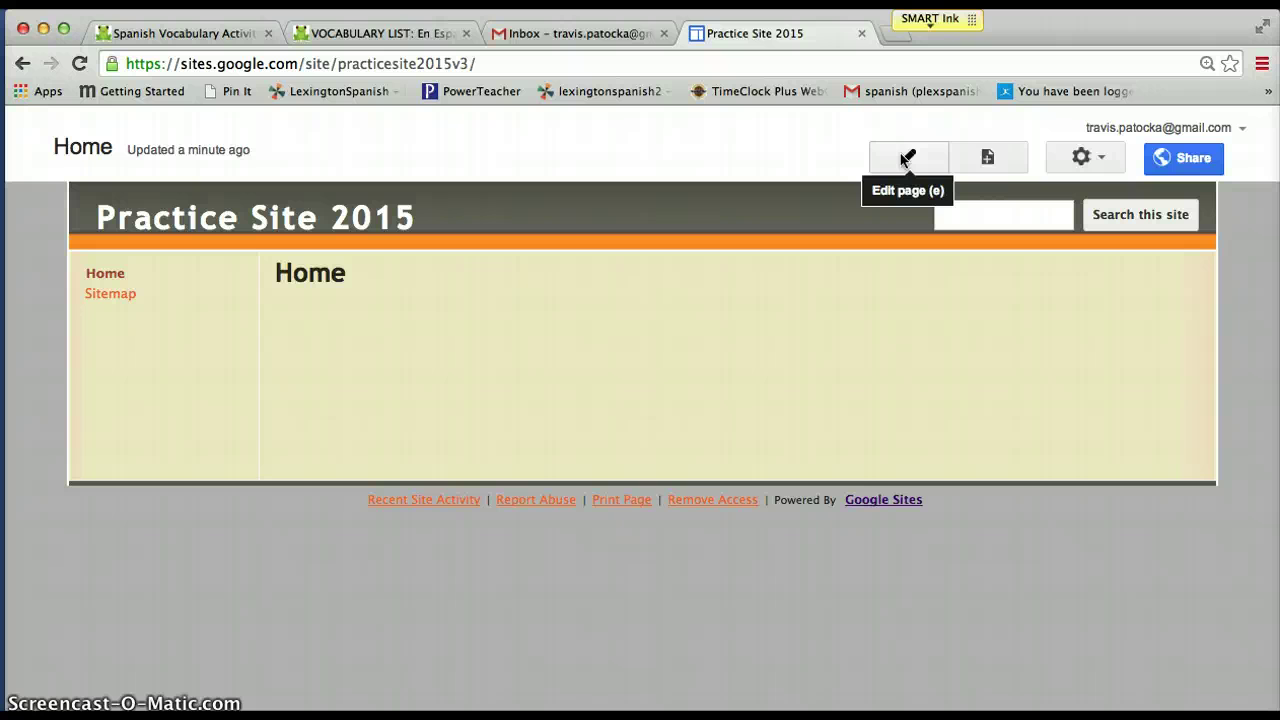
Step: Write 'Welcome to my home page!' on the Home page, fixing a typo, and save
{"action": "left_click", "coordinate": [905, 158]}
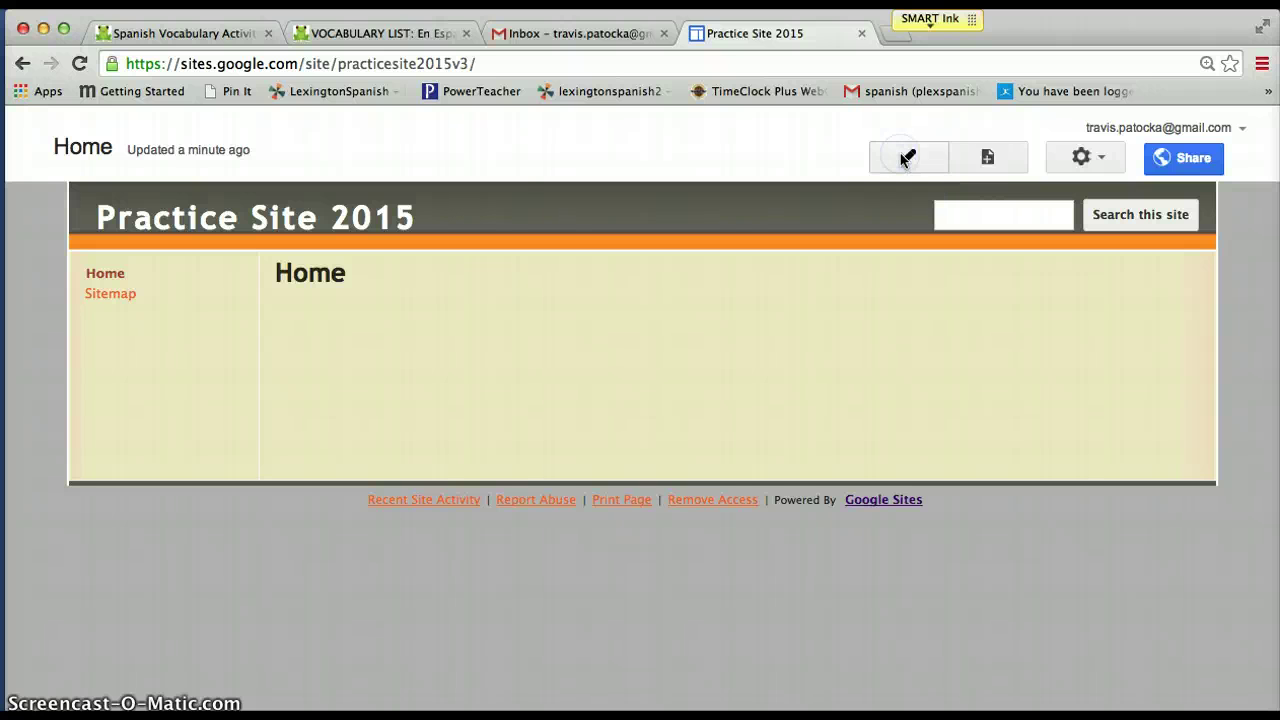
{"action": "type", "text": "Wel"}
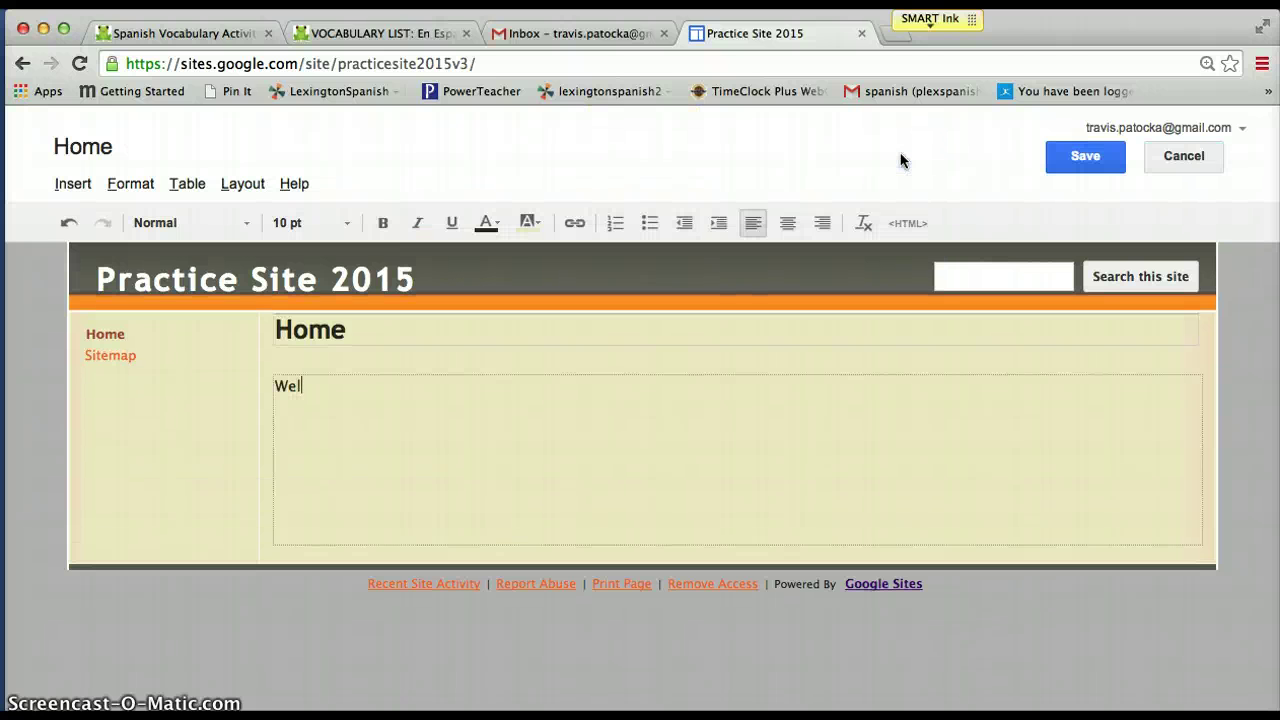
{"action": "type", "text": "come to myh ho"}
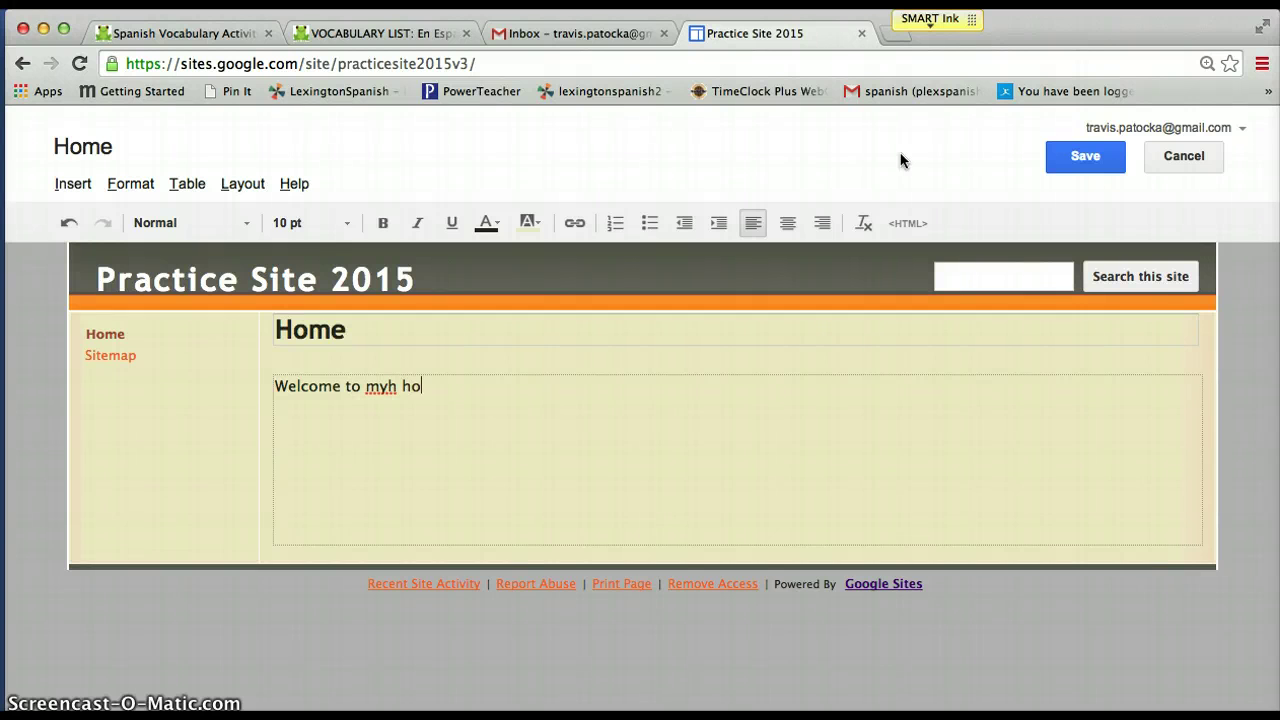
{"action": "key", "text": "BackSpace"}
{"action": "key", "text": "BackSpace"}
{"action": "key", "text": "BackSpace"}
{"action": "key", "text": "BackSpace"}
{"action": "type", "text": "home page!"}
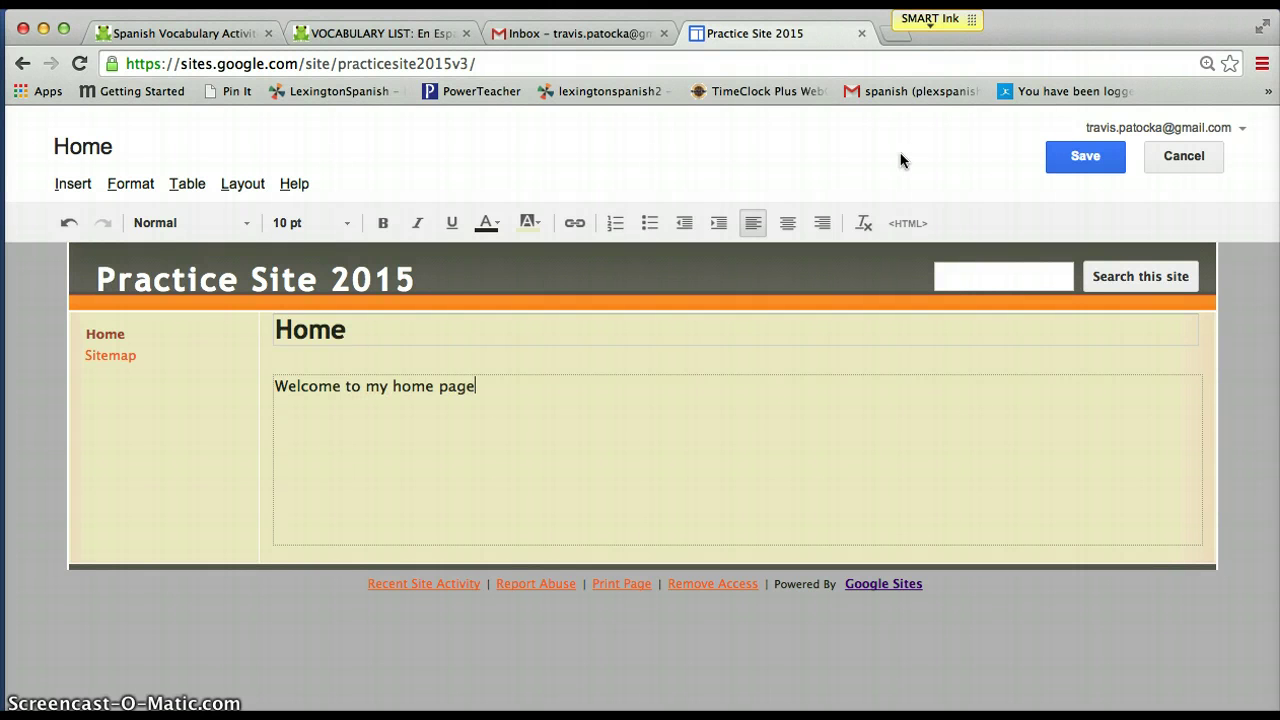
{"action": "left_click", "coordinate": [1090, 157]}
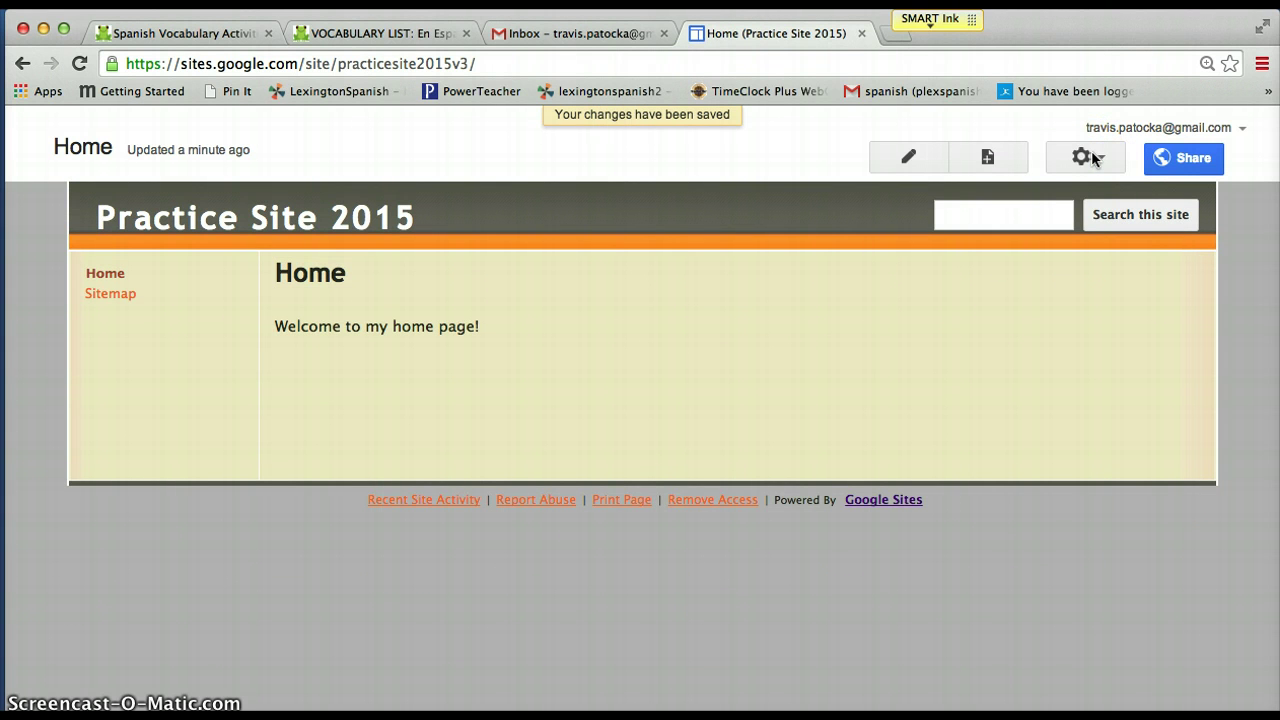
Step: Create a top-level page named 'Syllabus' and save it with an empty body
{"action": "left_click", "coordinate": [987, 157]}
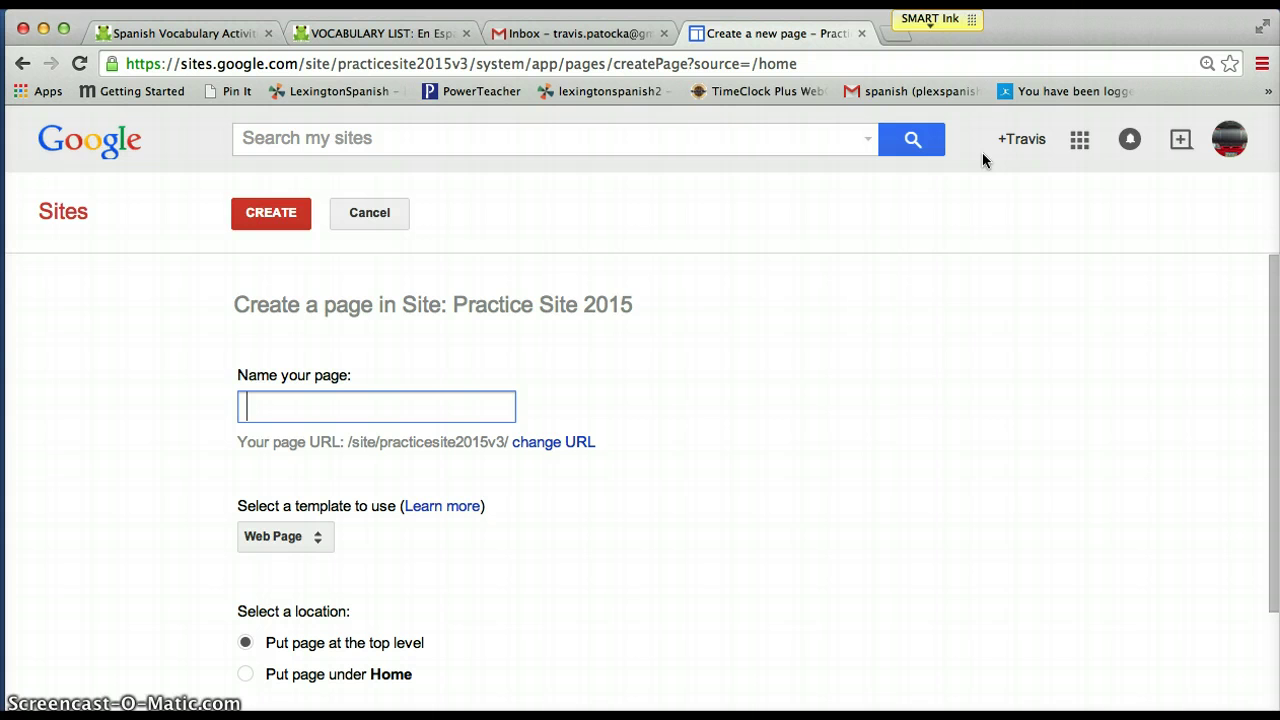
{"action": "type", "text": "Syllabus"}
{"action": "left_click", "coordinate": [285, 212]}
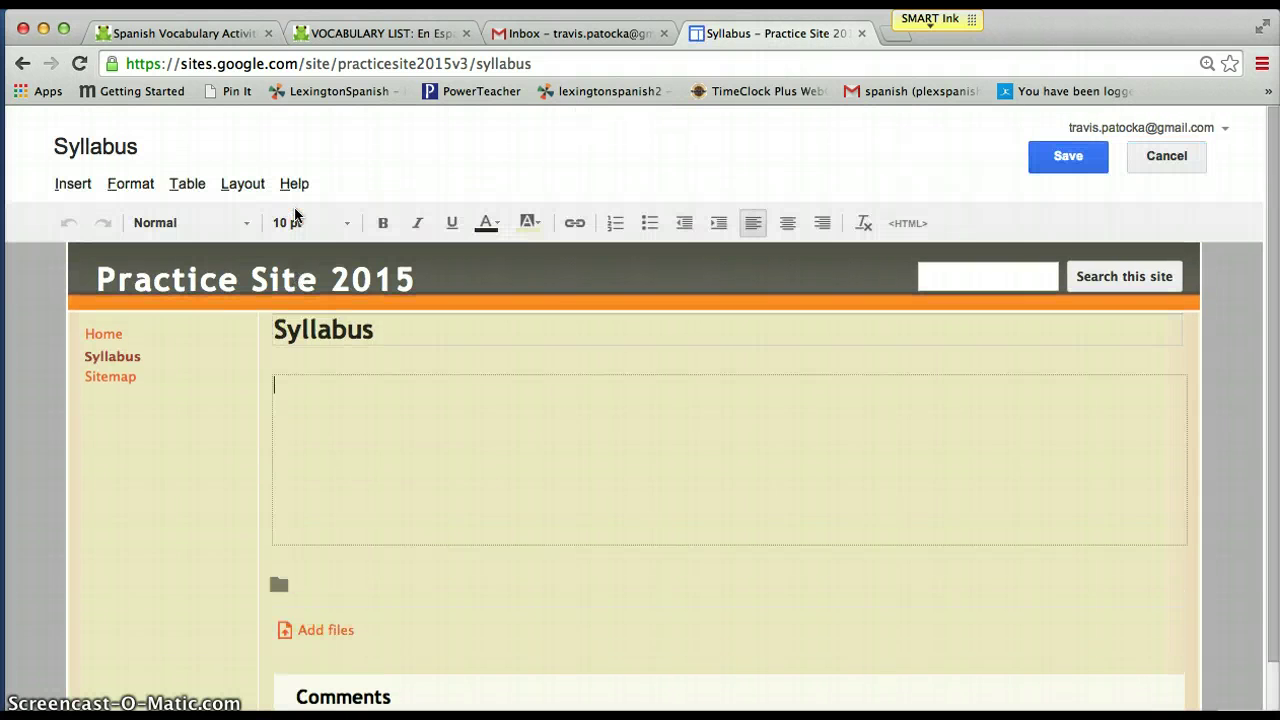
{"action": "left_click", "coordinate": [1067, 157]}
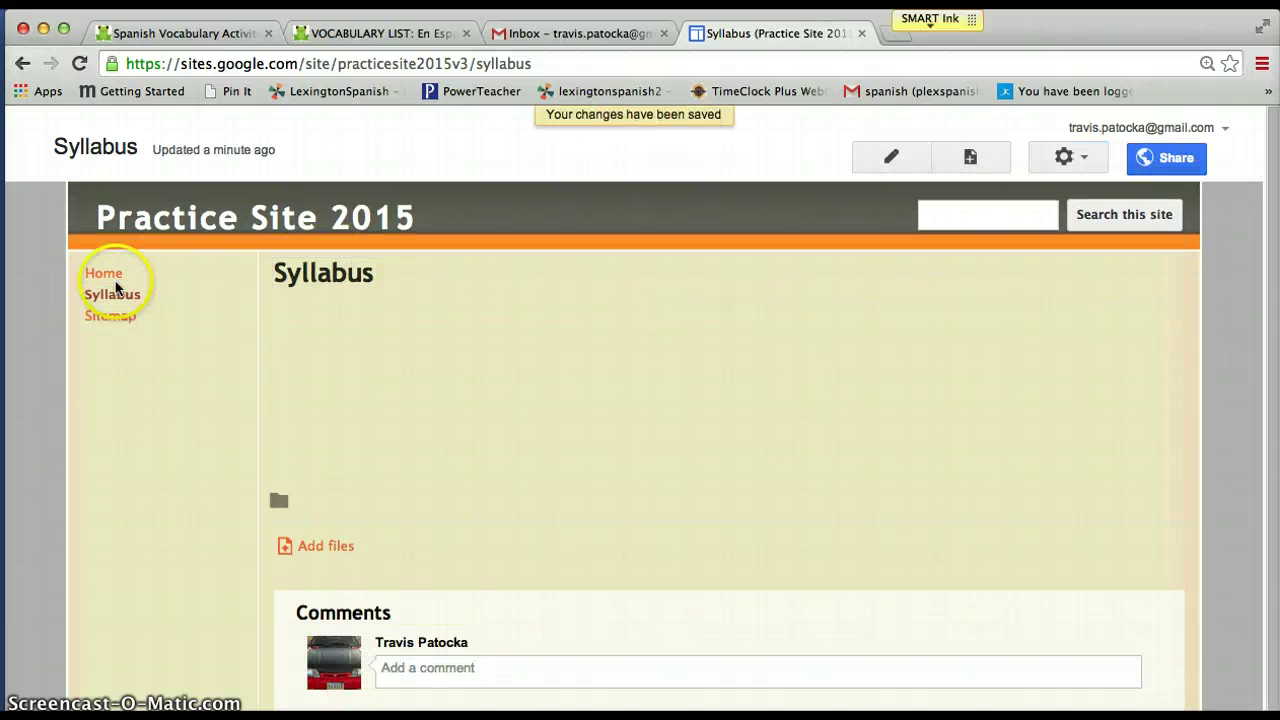
Step: Create a top-level page named 'Daily Work' and save it with an empty body
{"action": "left_click", "coordinate": [969, 157]}
{"action": "type", "text": "Daily Work"}
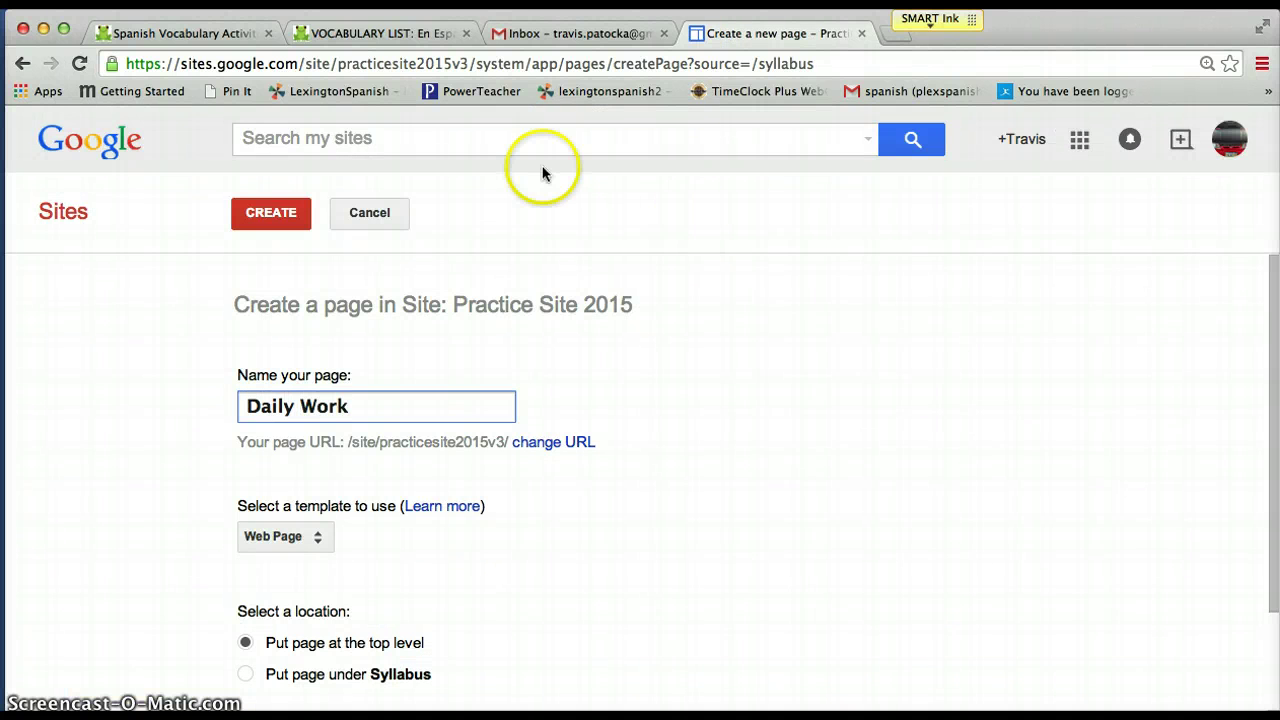
{"action": "left_click", "coordinate": [248, 212]}
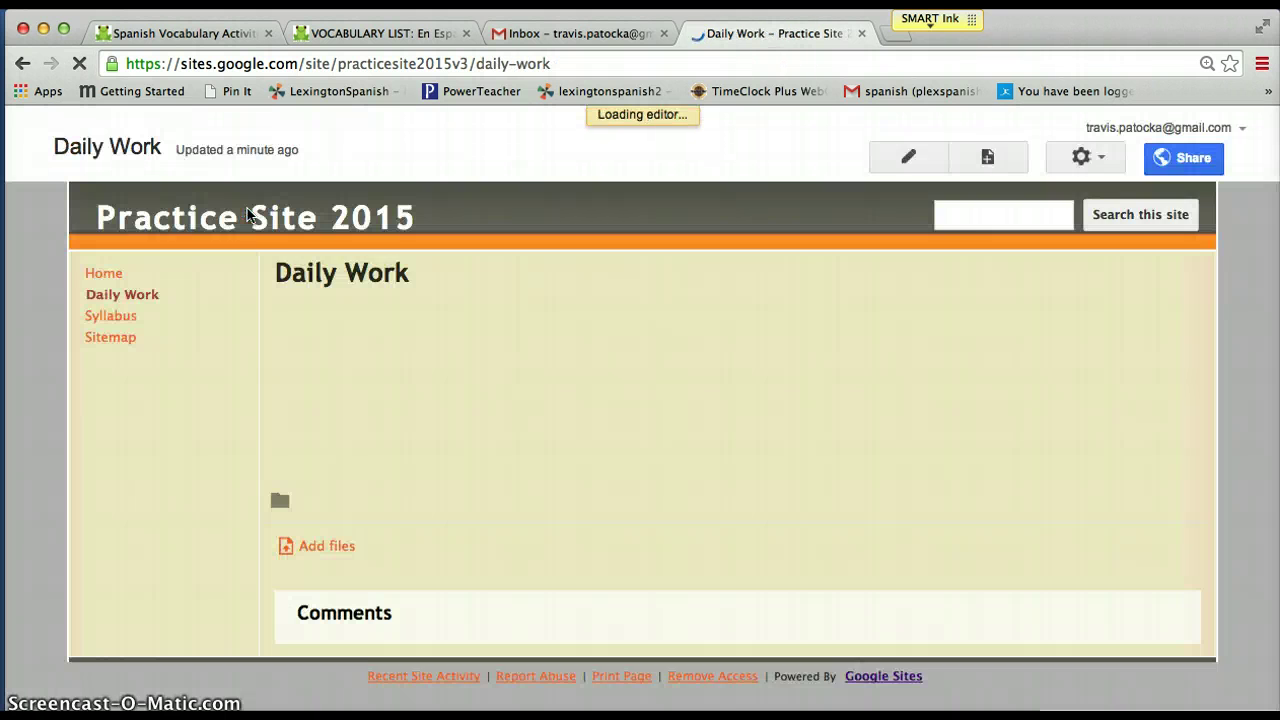
{"action": "left_click", "coordinate": [469, 385]}
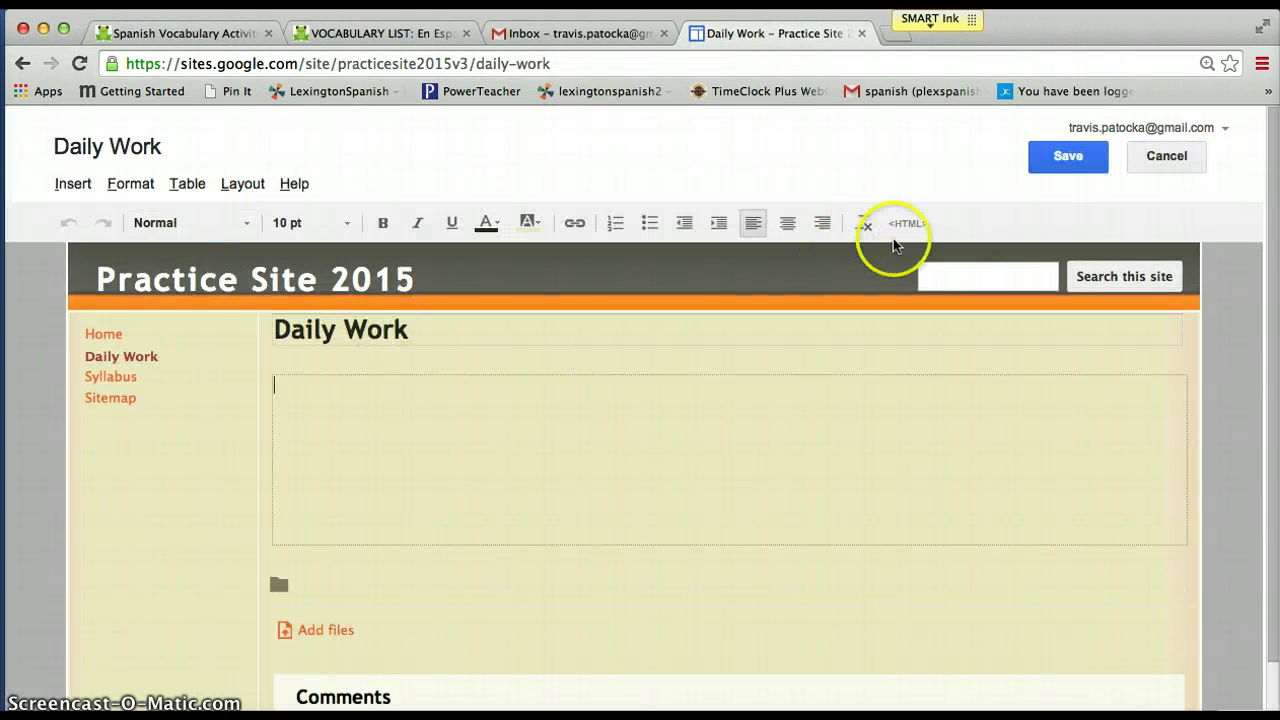
{"action": "left_click", "coordinate": [1068, 156]}
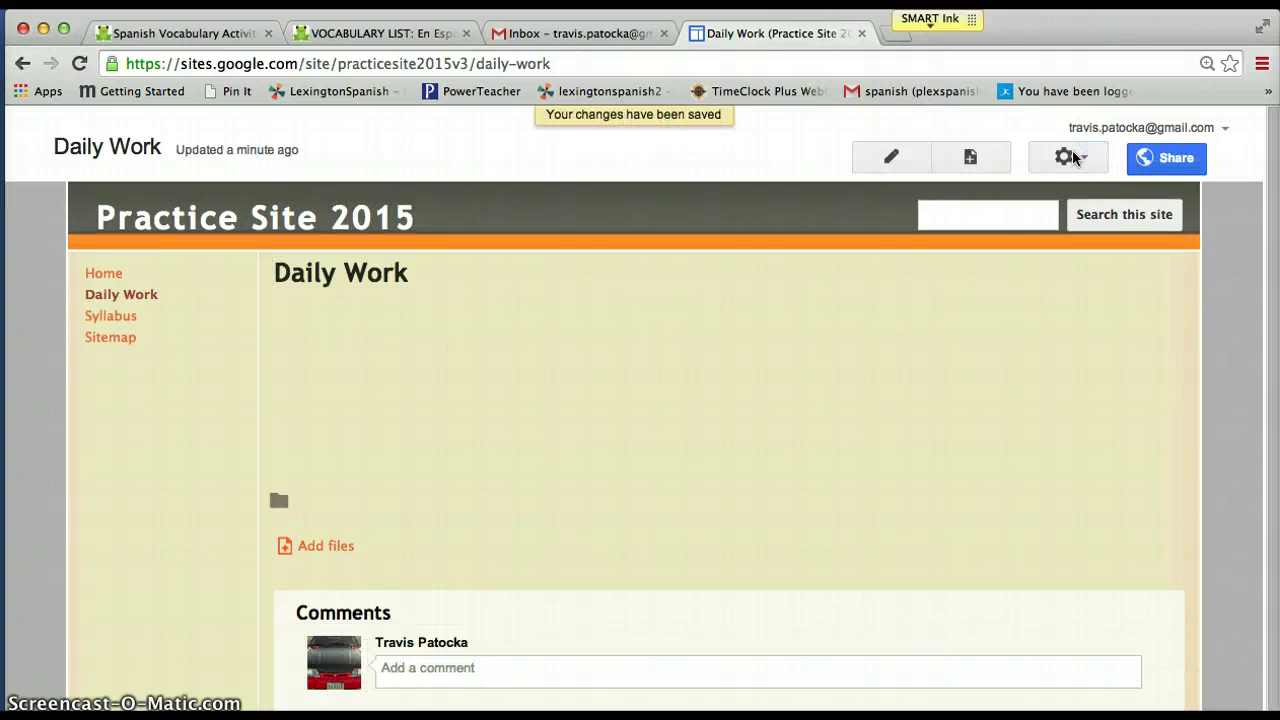
Step: Create a top-level page named 'Calendar' and save it with an empty body
{"action": "left_click", "coordinate": [962, 157]}
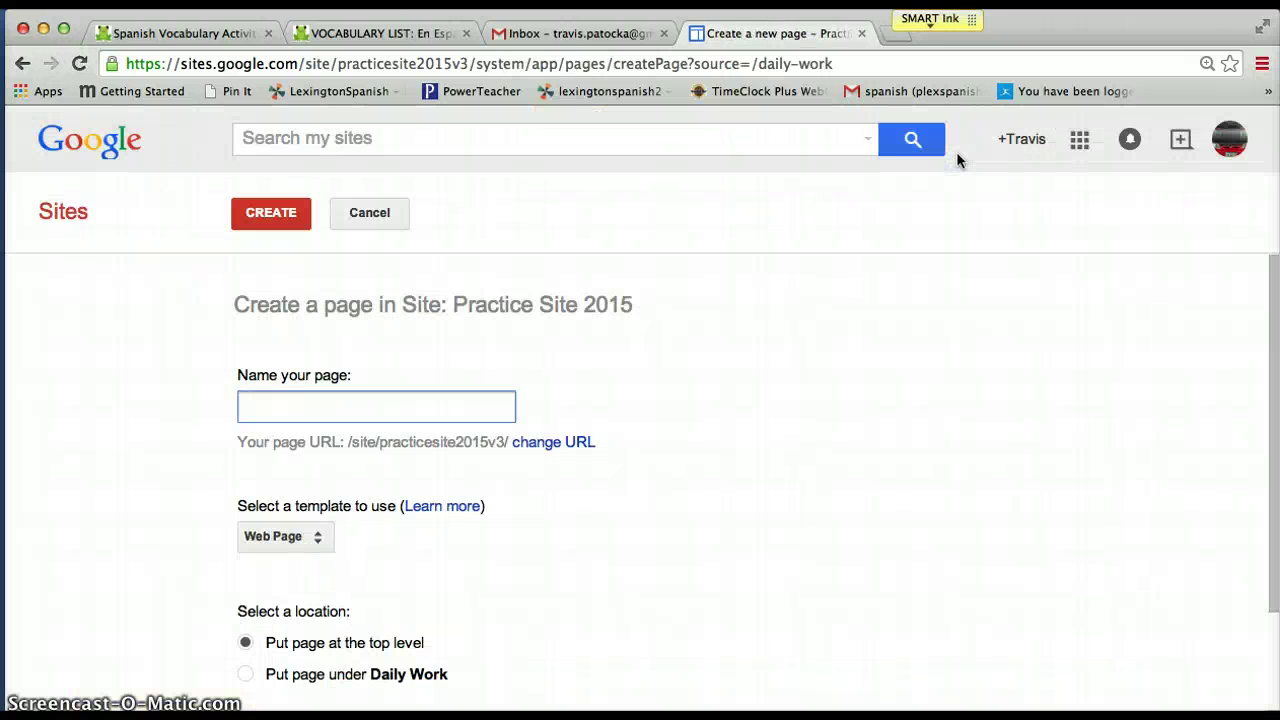
{"action": "type", "text": "Calenda"}
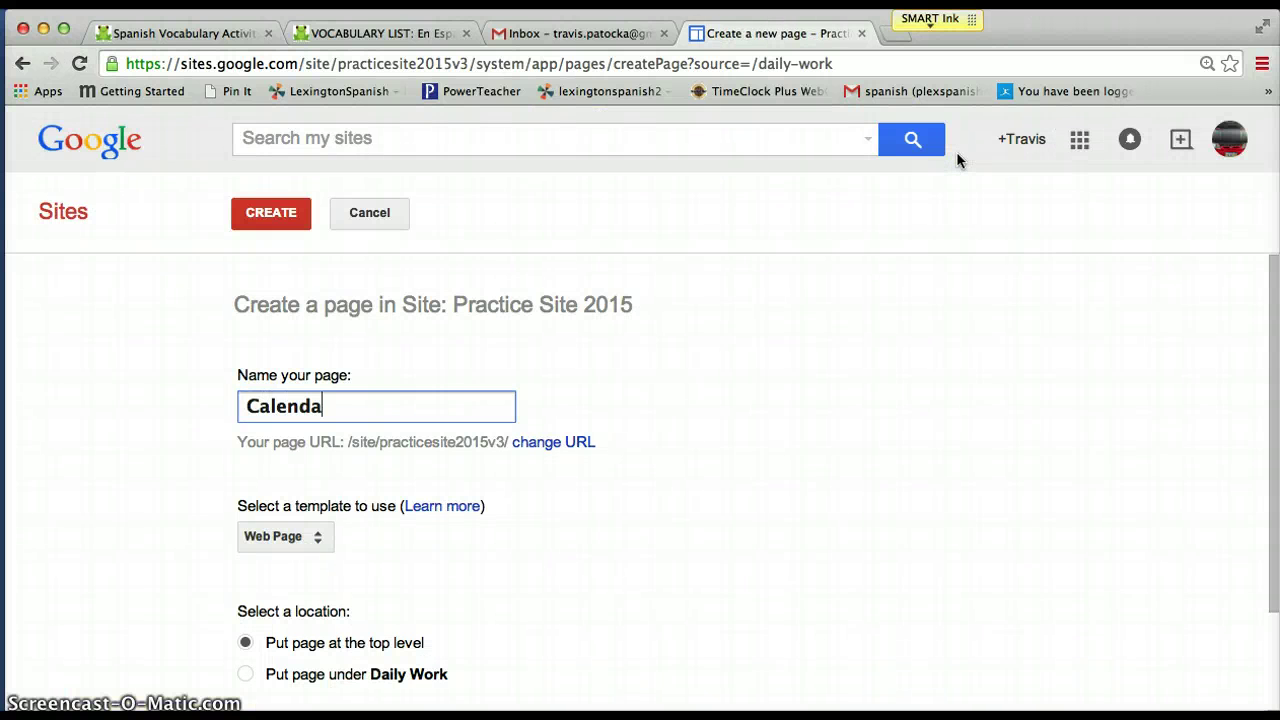
{"action": "type", "text": "r"}
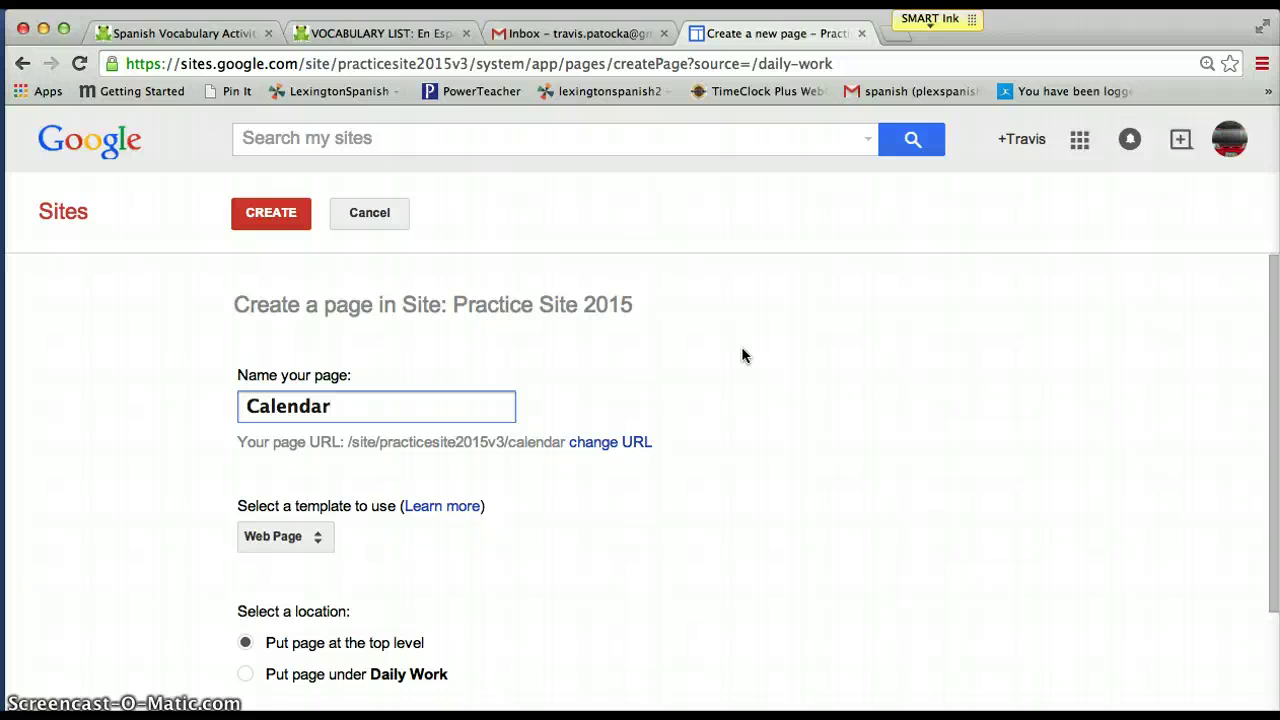
{"action": "left_click", "coordinate": [255, 213]}
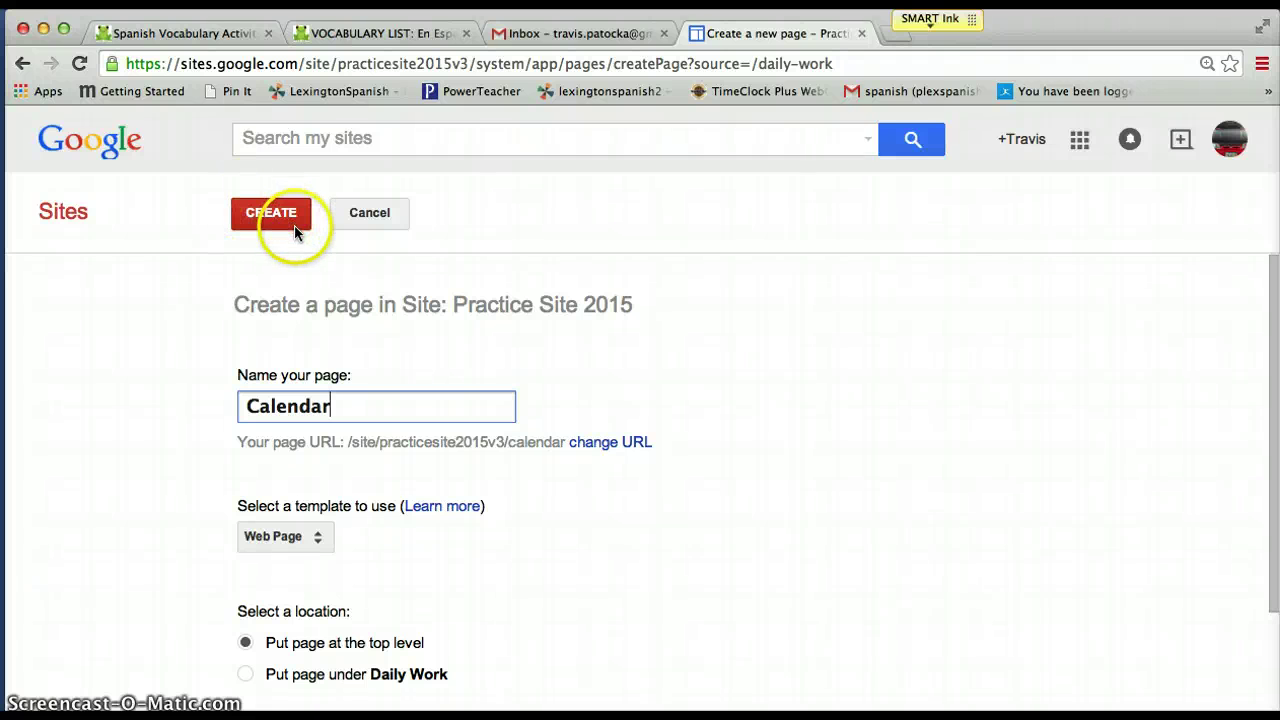
{"action": "left_click", "coordinate": [277, 211]}
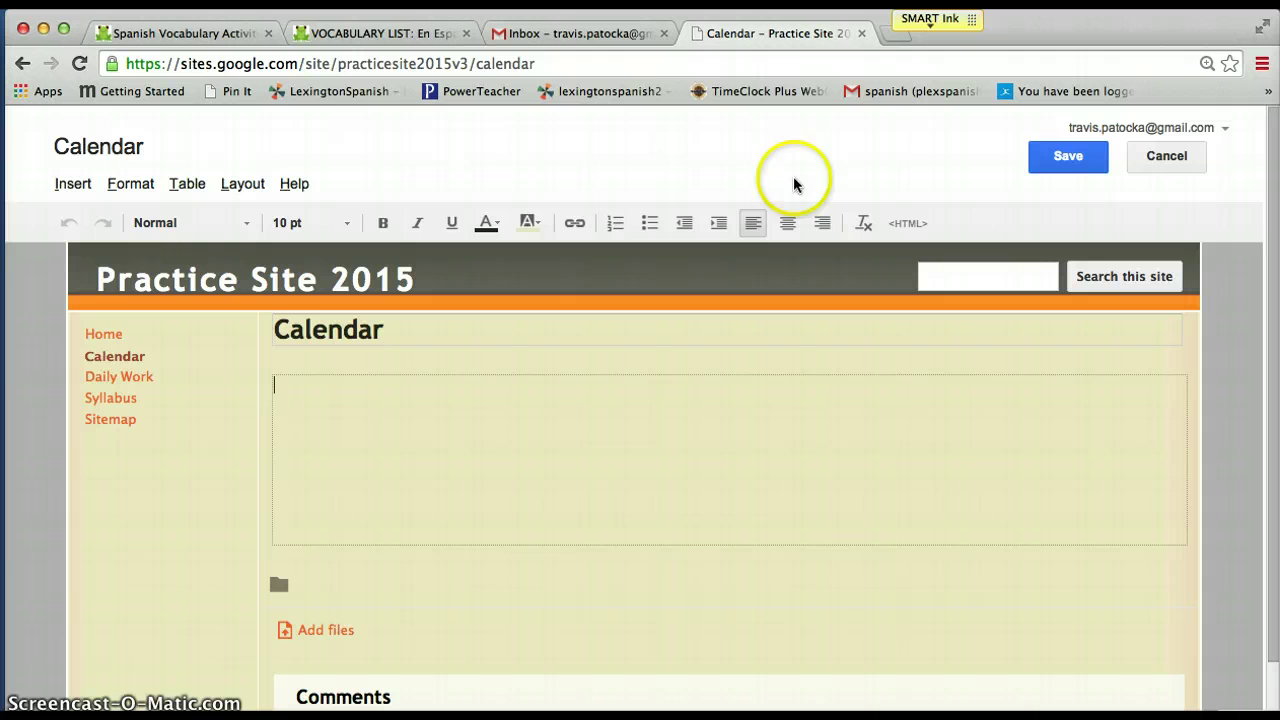
{"action": "left_click", "coordinate": [1020, 168]}
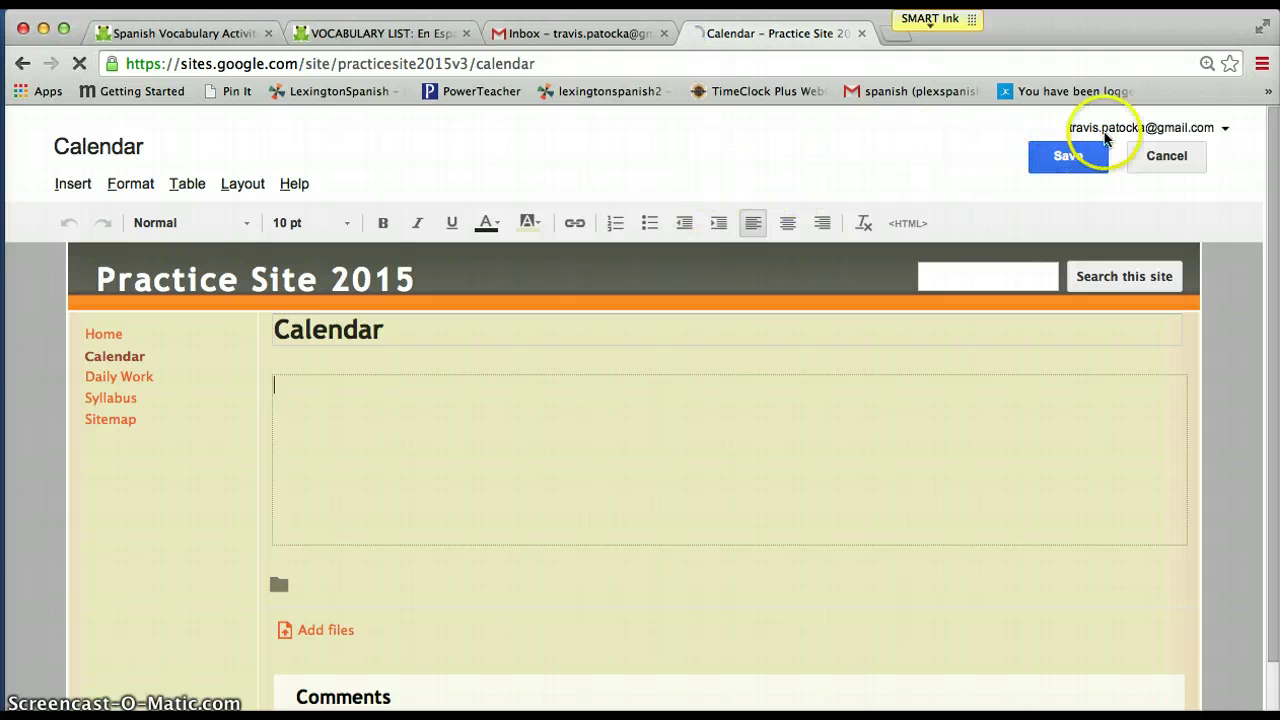
{"action": "left_click", "coordinate": [1065, 160]}
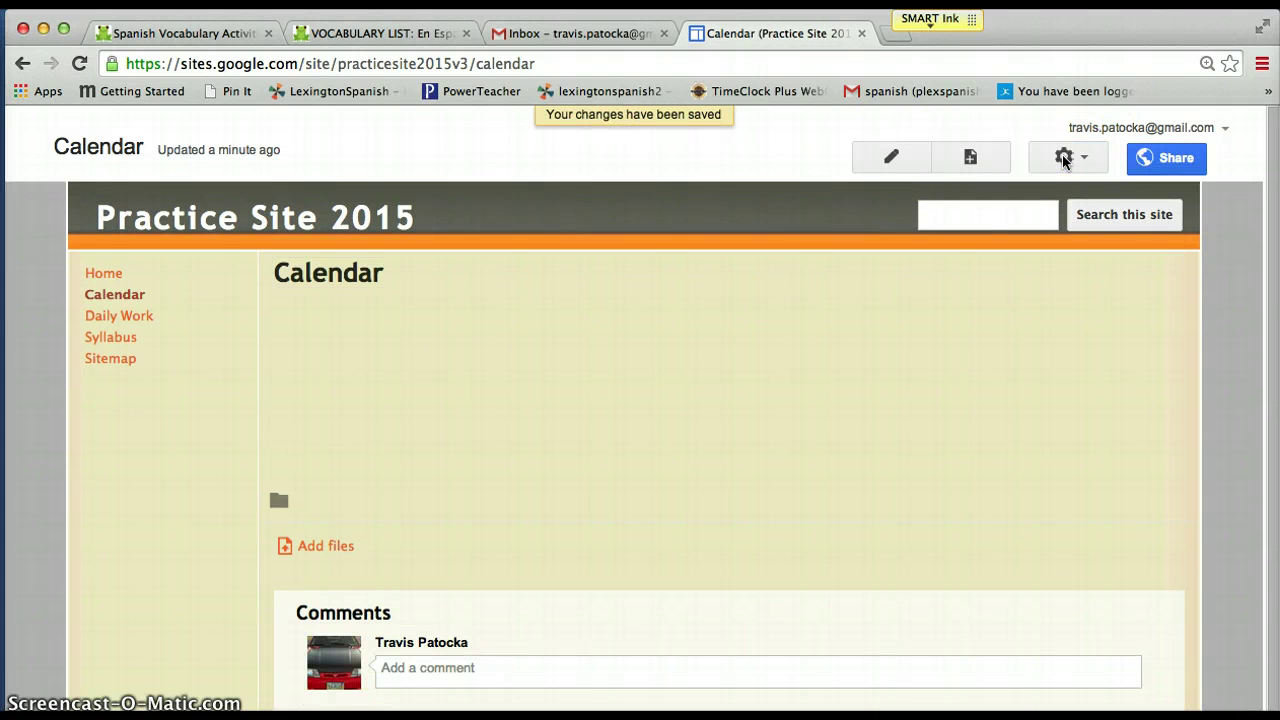
Step: Create a new page titled 'Daily News' and save it empty
{"action": "left_click", "coordinate": [972, 157]}
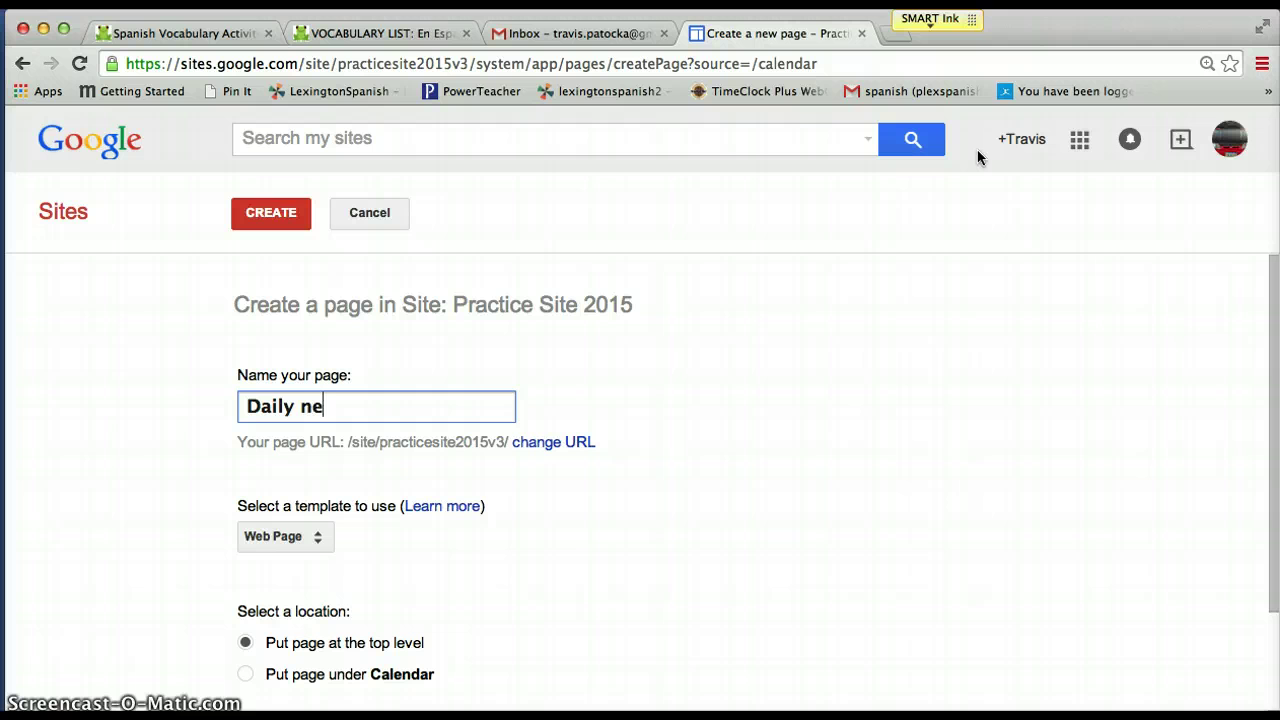
{"action": "type", "text": "Daily New"}
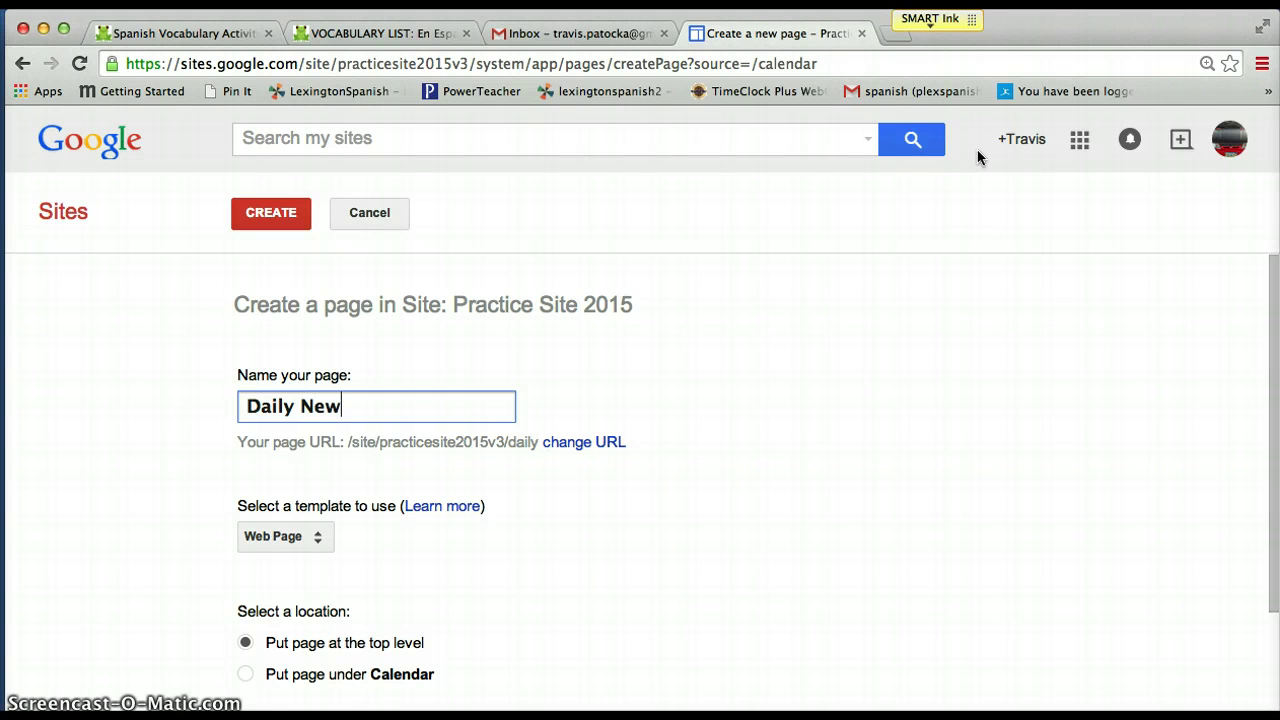
{"action": "type", "text": "s"}
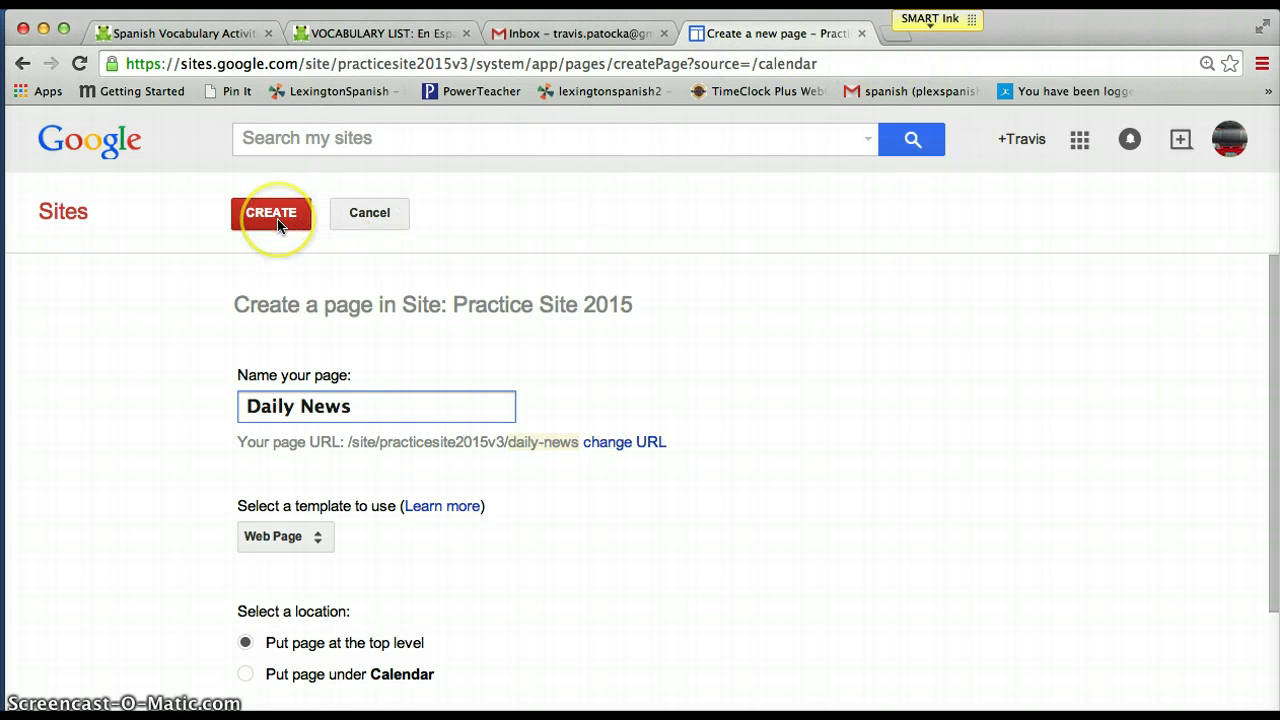
{"action": "left_click", "coordinate": [278, 222]}
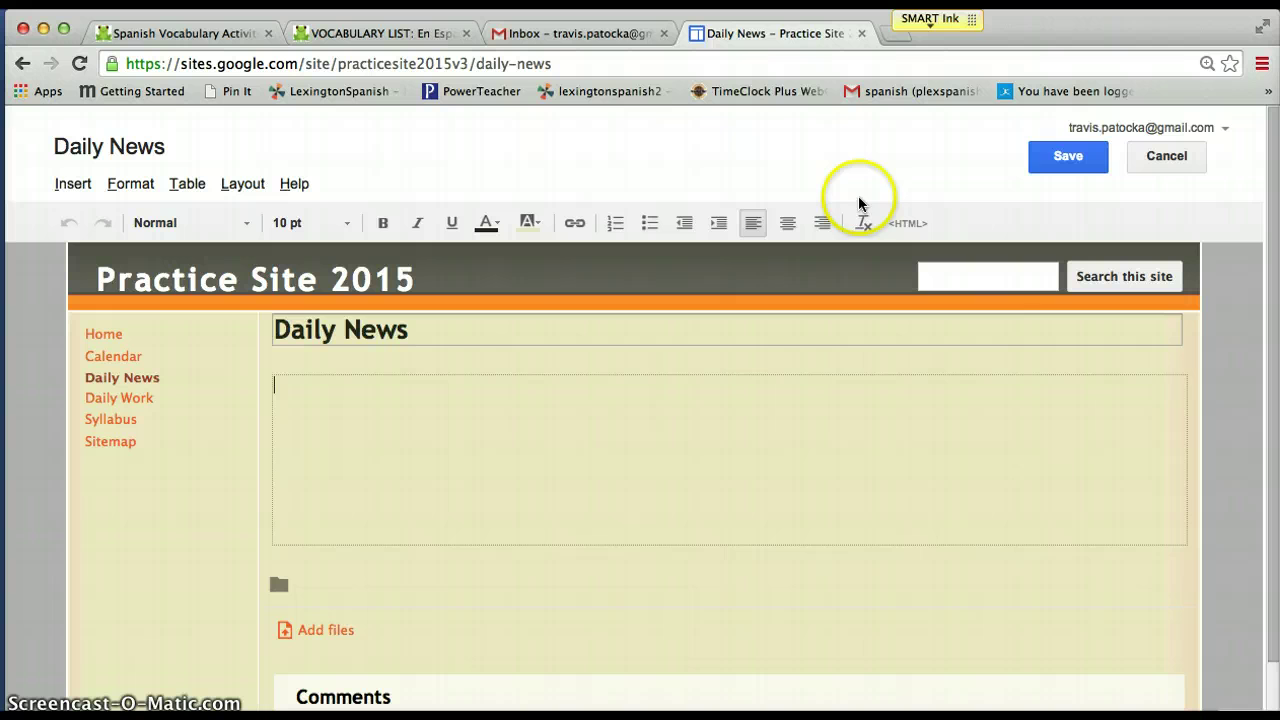
{"action": "left_click", "coordinate": [1064, 163]}
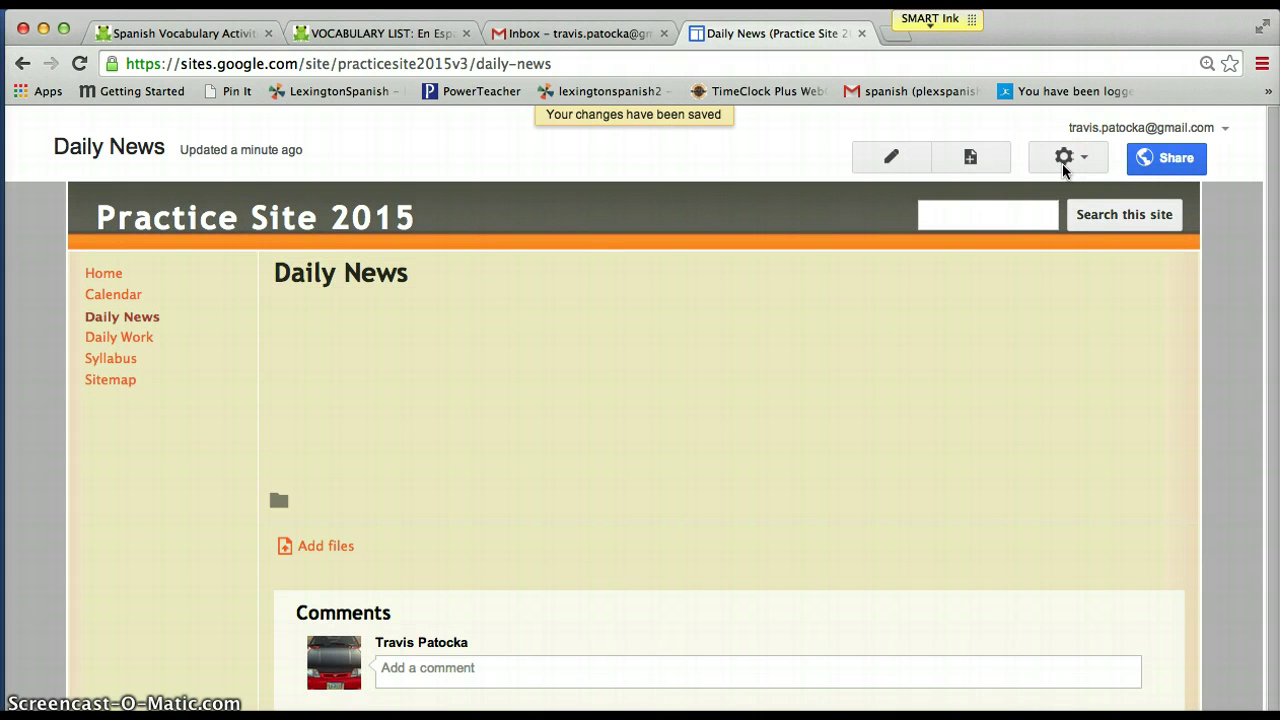
Step: Reopen the Home page for editing and open the Insert menu after 'Welcome to my home page!'
{"action": "left_click", "coordinate": [114, 275]}
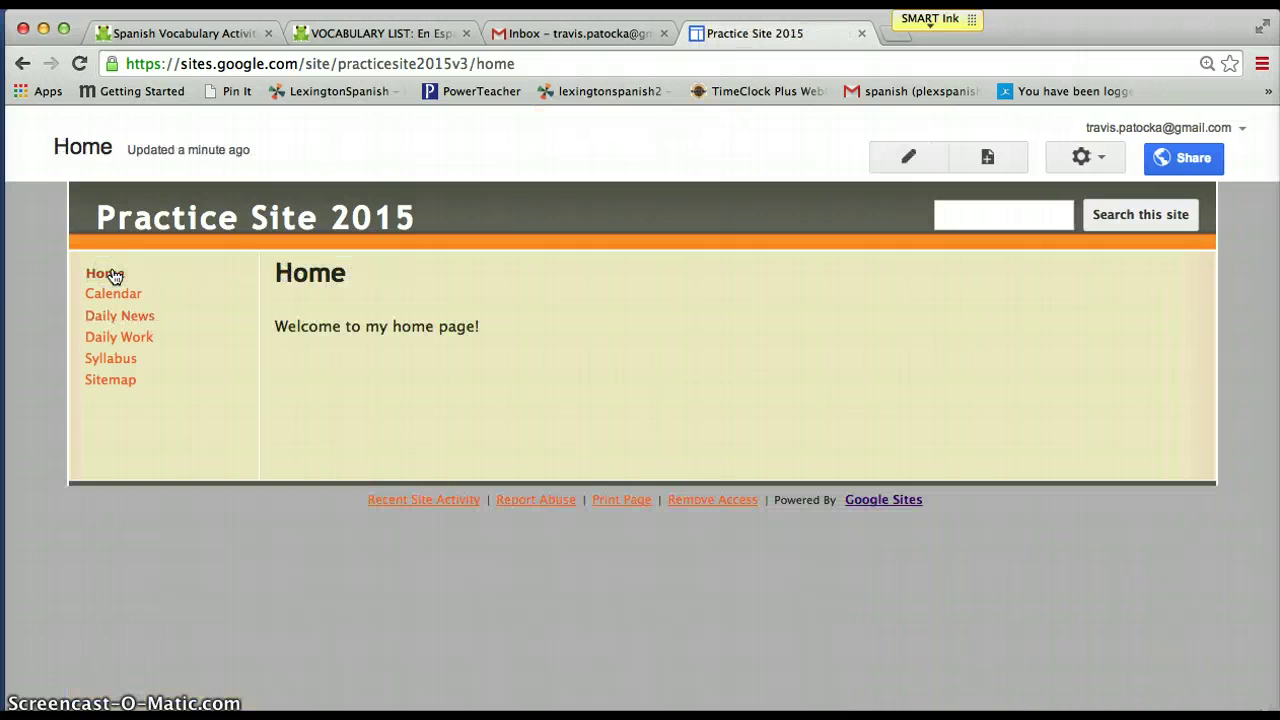
{"action": "left_click", "coordinate": [910, 158]}
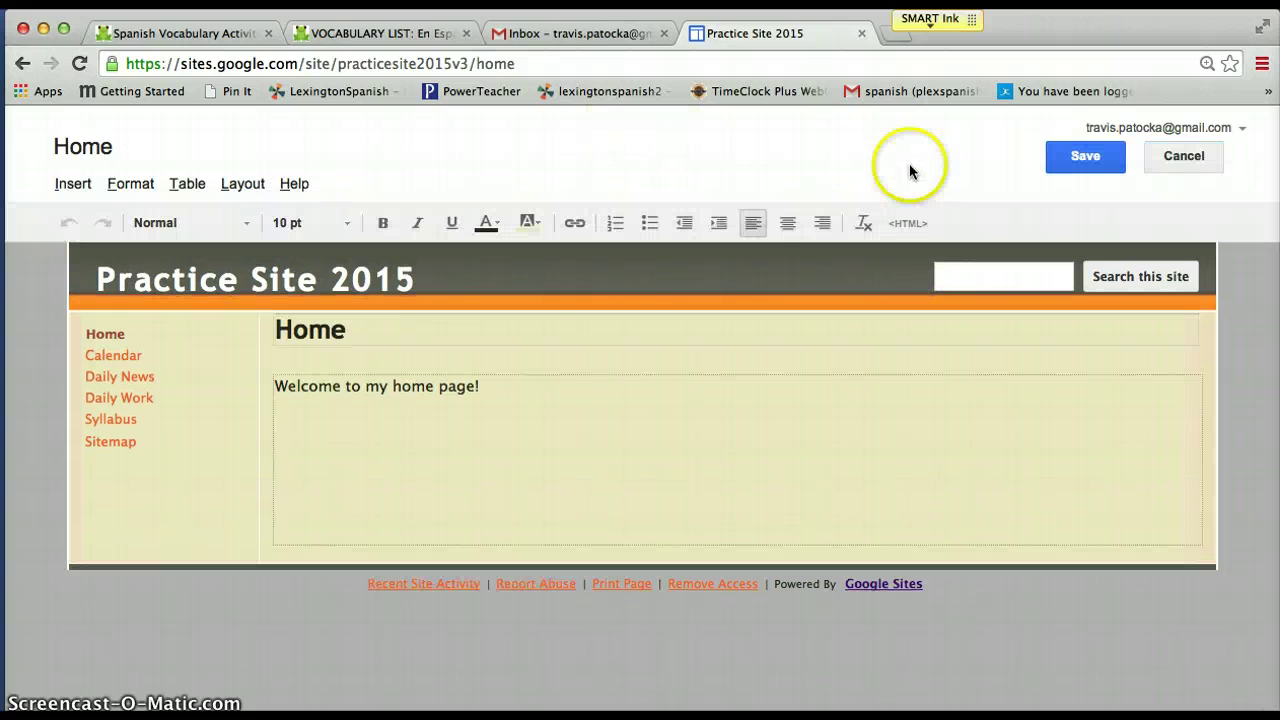
{"action": "left_click", "coordinate": [496, 389]}
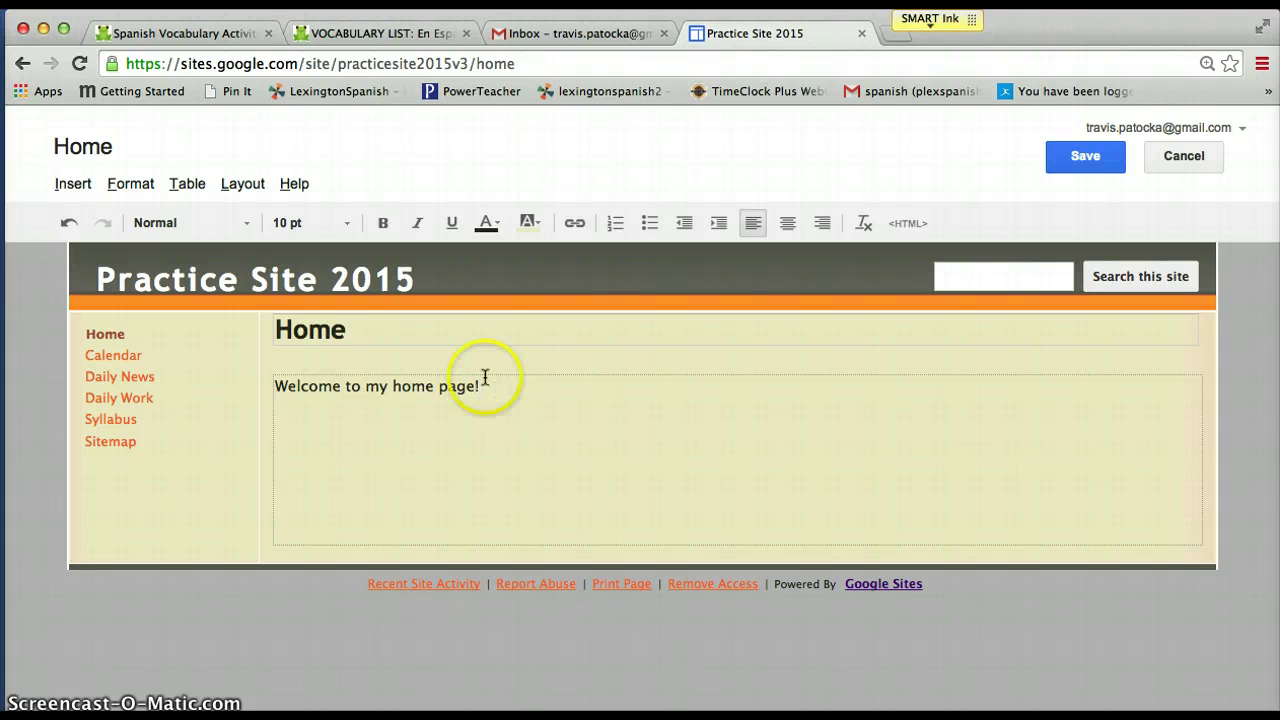
{"action": "left_click", "coordinate": [72, 184]}
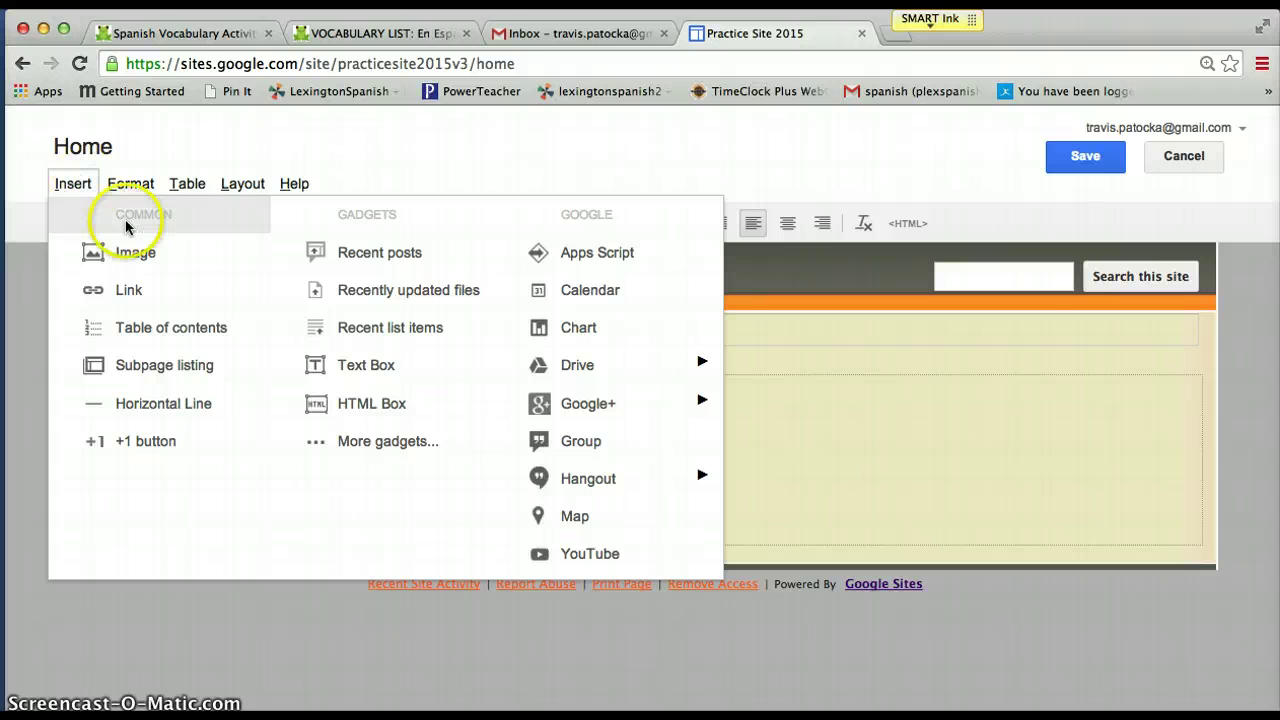
Step: Upload the photo DSCN1082.JPG from the Desktop as an inserted image
{"action": "left_click", "coordinate": [131, 251]}
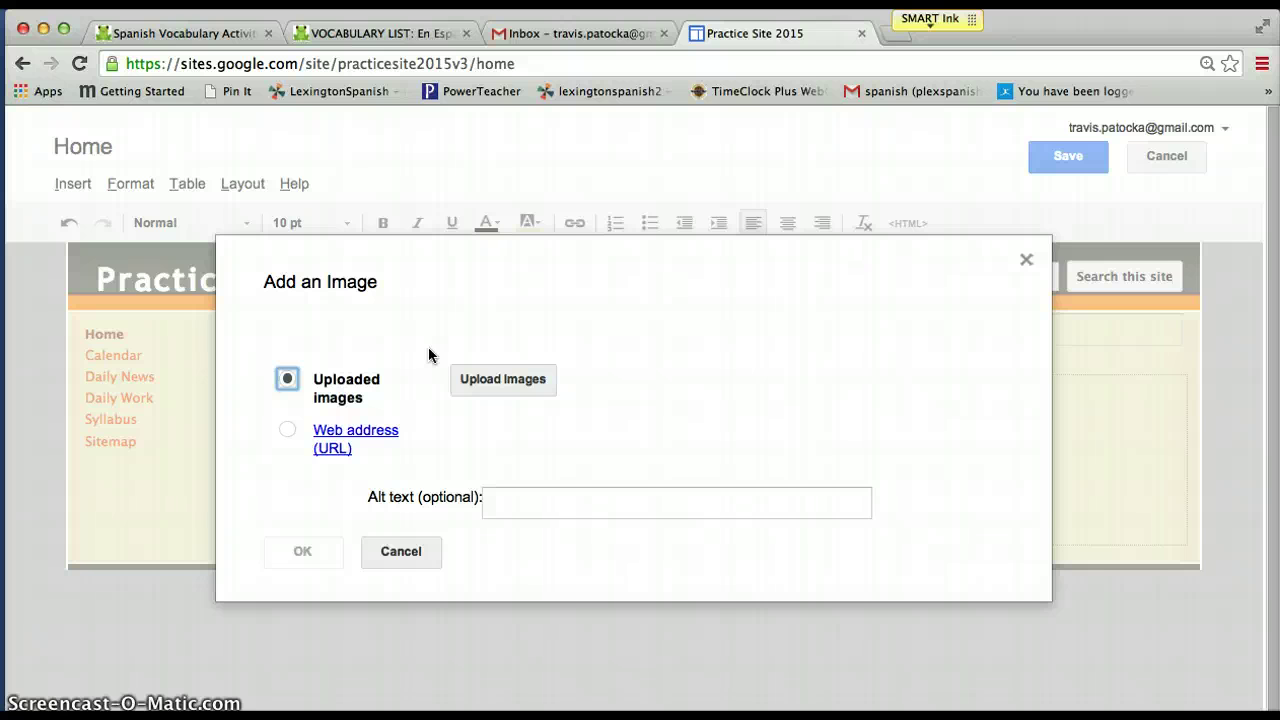
{"action": "left_click", "coordinate": [497, 379]}
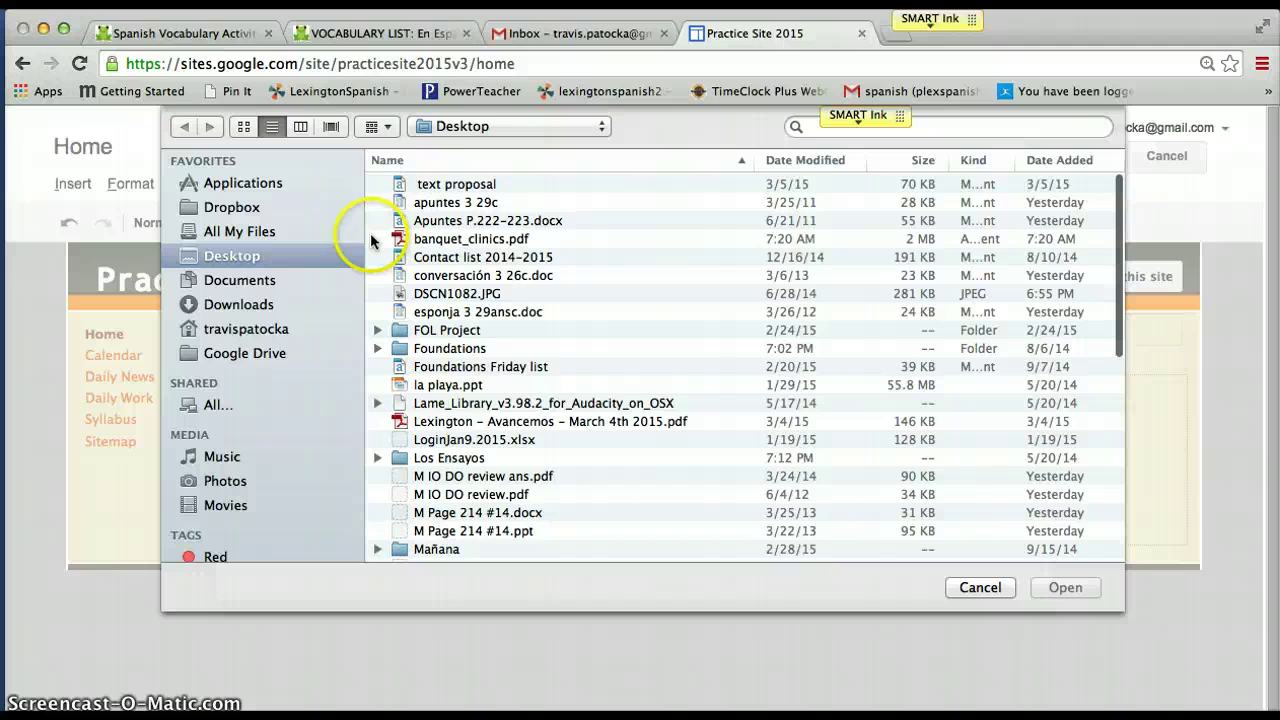
{"action": "scroll", "coordinate": [530, 425], "scroll_direction": "down", "scroll_amount": 6}
{"action": "scroll", "coordinate": [546, 425], "scroll_direction": "down", "scroll_amount": 3}
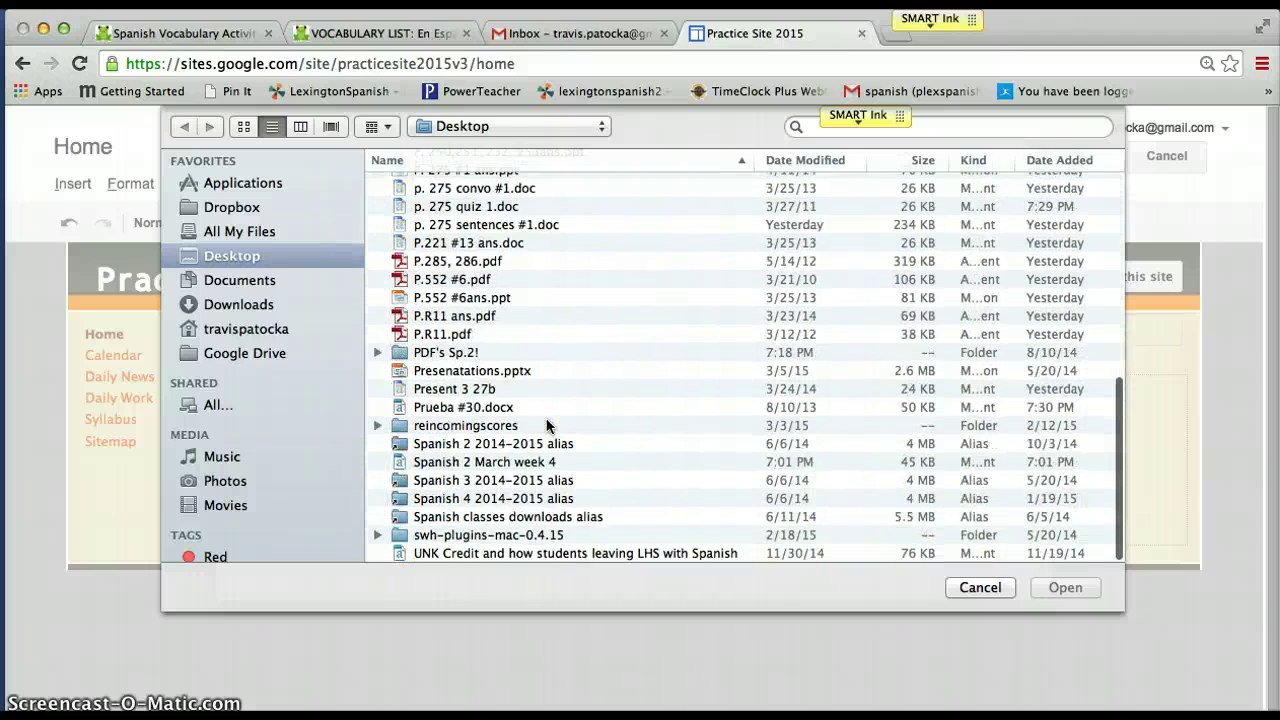
{"action": "scroll", "coordinate": [546, 425], "scroll_direction": "up", "scroll_amount": 10}
{"action": "scroll", "coordinate": [546, 425], "scroll_direction": "down", "scroll_amount": 1}
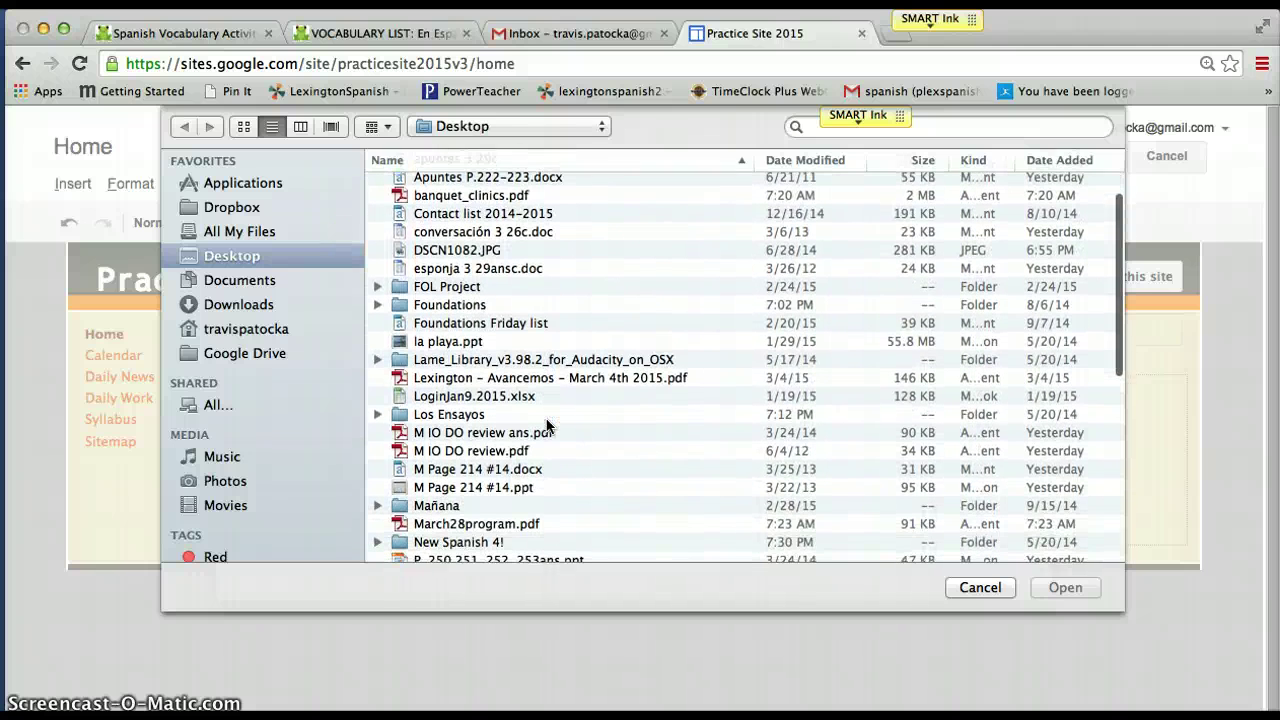
{"action": "scroll", "coordinate": [546, 425], "scroll_direction": "down", "scroll_amount": 3}
{"action": "scroll", "coordinate": [546, 425], "scroll_direction": "down", "scroll_amount": 6}
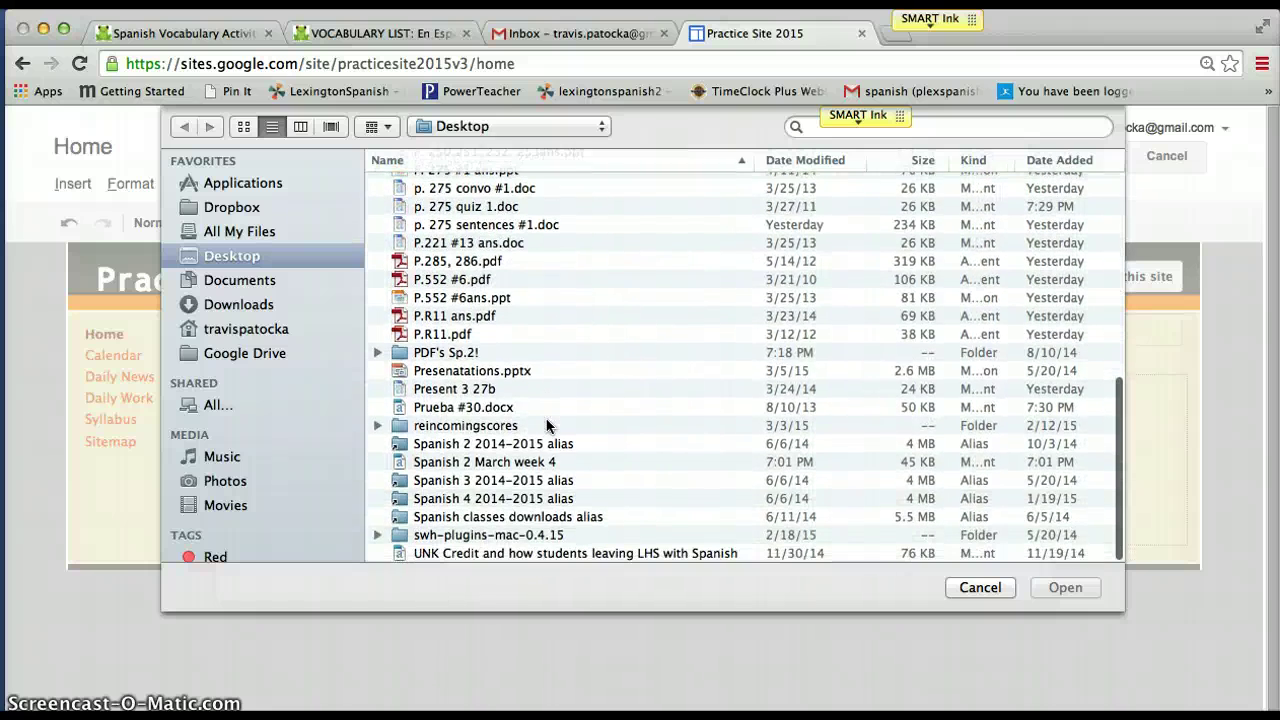
{"action": "scroll", "coordinate": [546, 425], "scroll_direction": "up", "scroll_amount": 5}
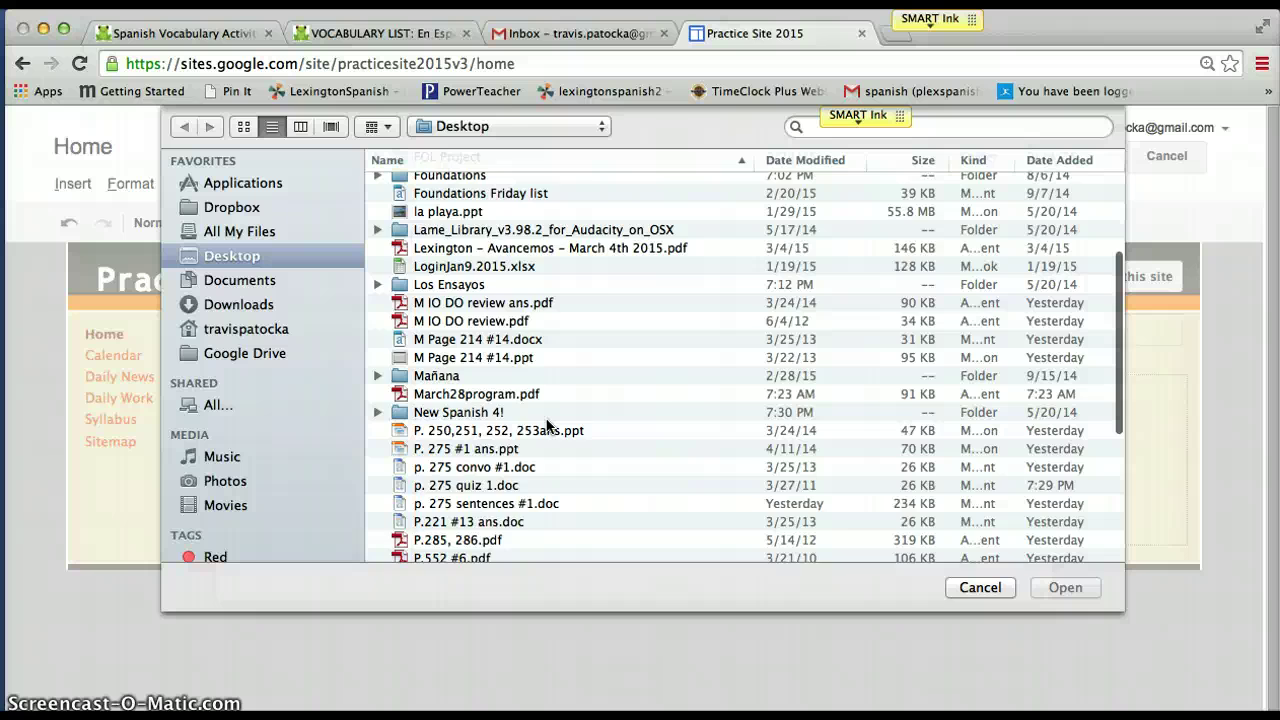
{"action": "scroll", "coordinate": [546, 425], "scroll_direction": "up", "scroll_amount": 3}
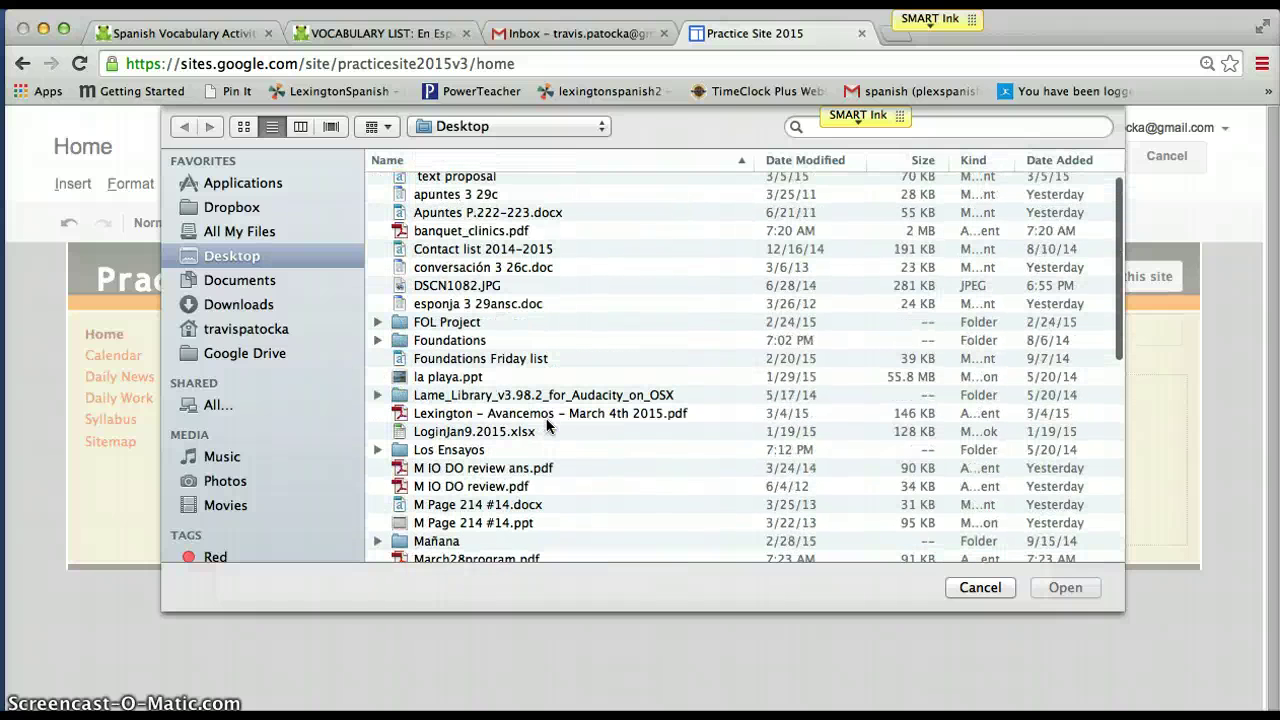
{"action": "left_click", "coordinate": [496, 298]}
{"action": "left_click", "coordinate": [1065, 587]}
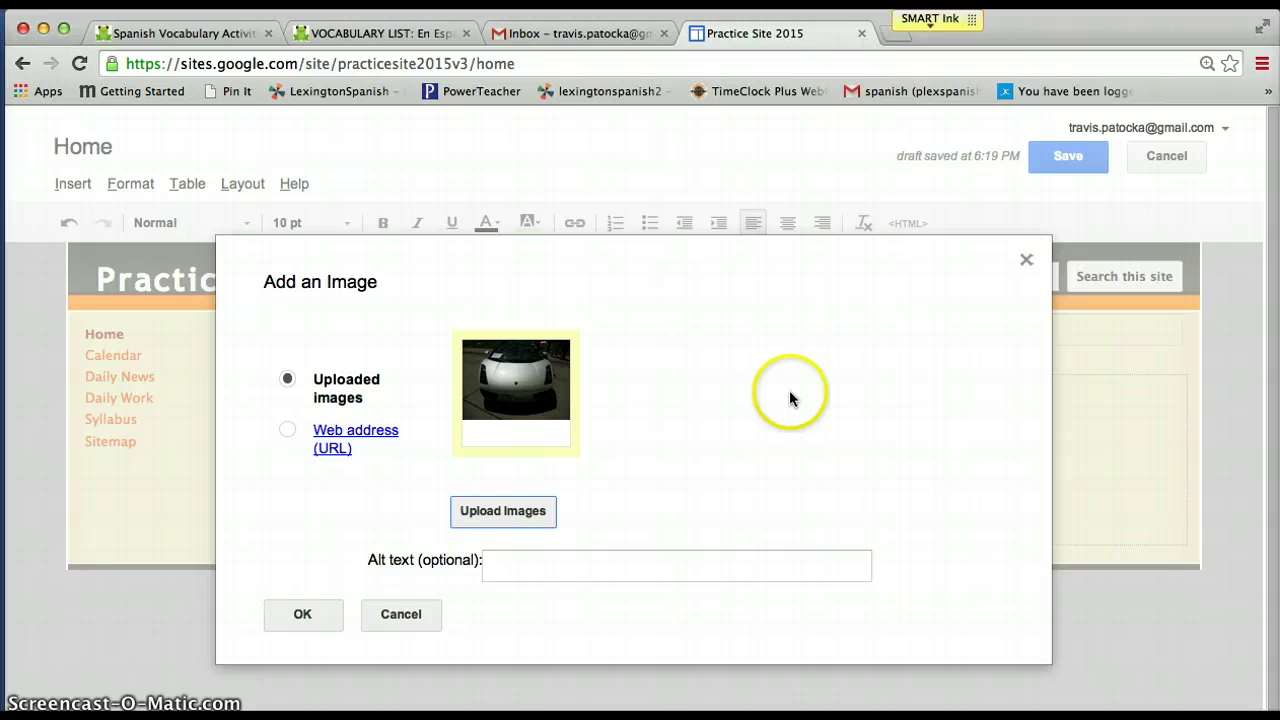
Step: Insert the uploaded car photo into the Home page at medium (M) size
{"action": "left_click", "coordinate": [298, 610]}
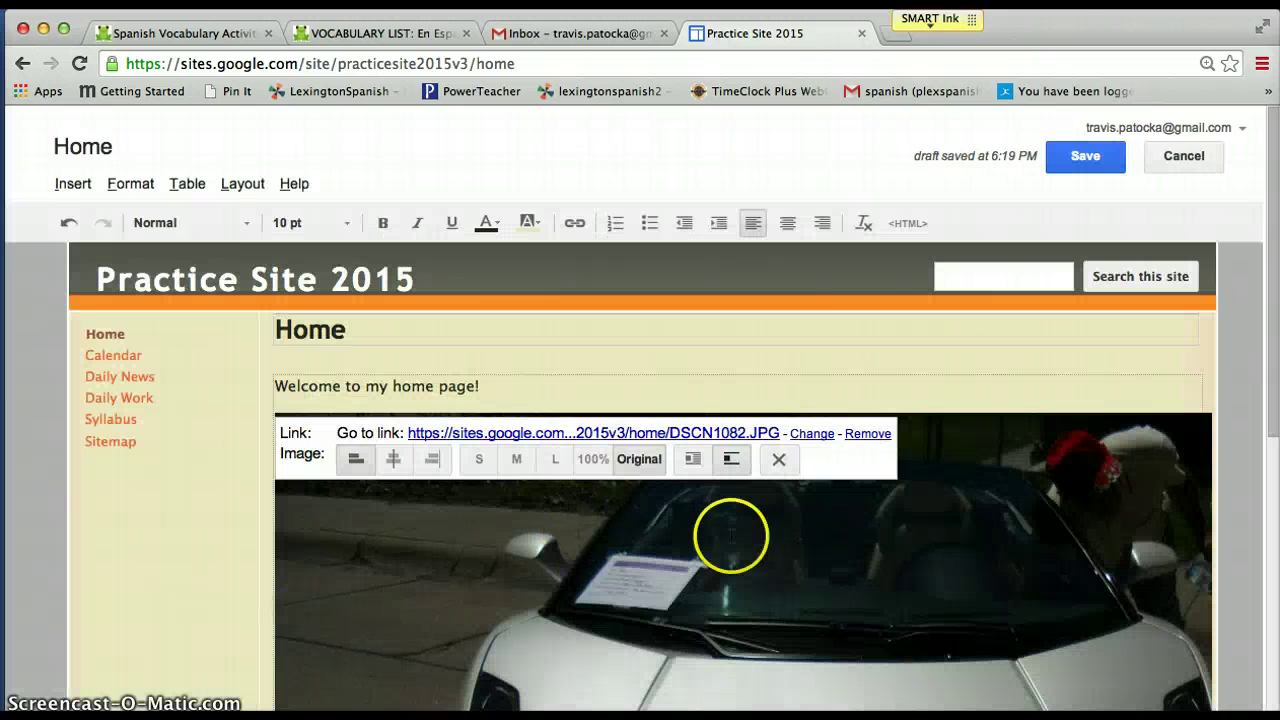
{"action": "scroll", "coordinate": [883, 343], "scroll_direction": "down", "scroll_amount": 5}
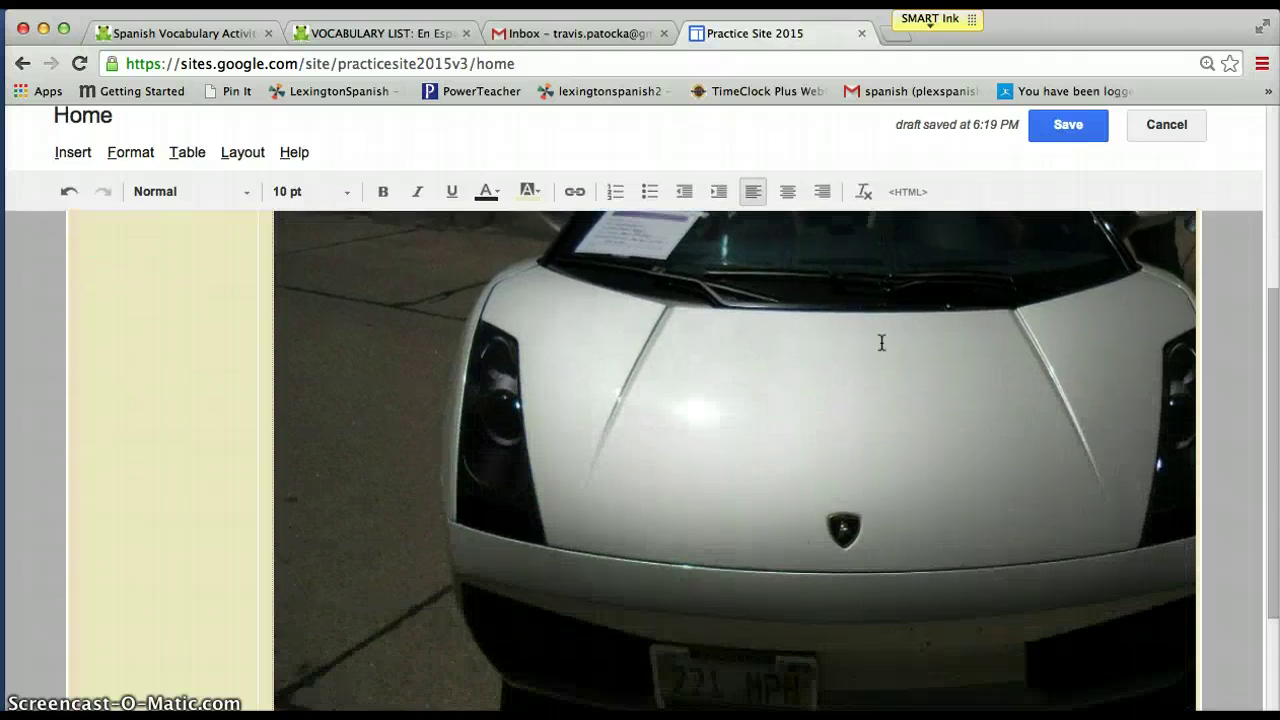
{"action": "scroll", "coordinate": [882, 343], "scroll_direction": "down", "scroll_amount": 5}
{"action": "scroll", "coordinate": [882, 343], "scroll_direction": "up", "scroll_amount": 5}
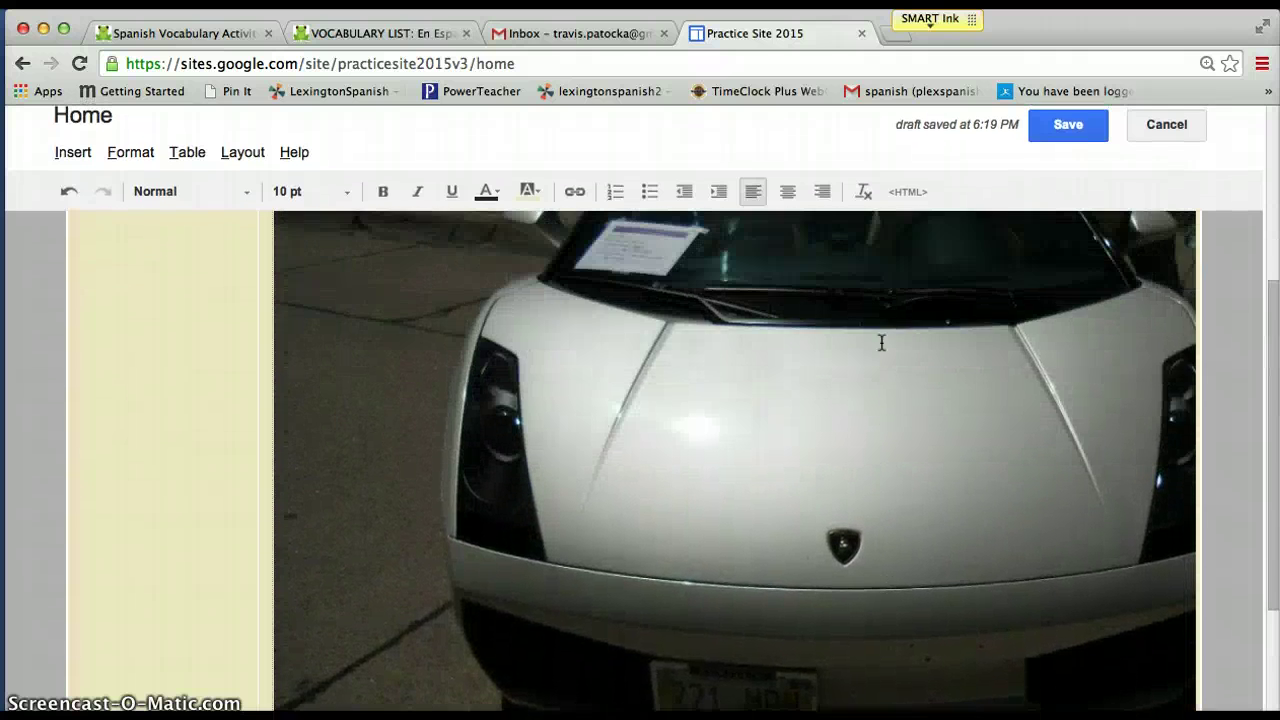
{"action": "scroll", "coordinate": [882, 343], "scroll_direction": "up", "scroll_amount": 5}
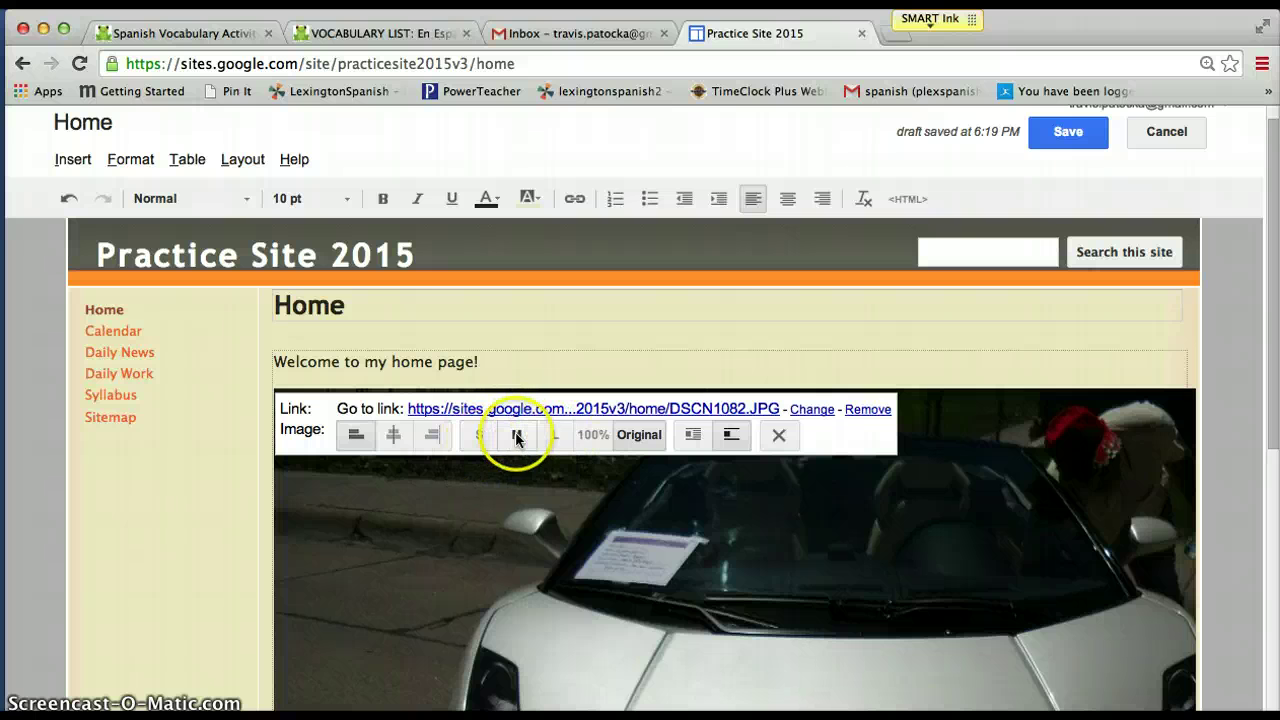
{"action": "left_click", "coordinate": [516, 435]}
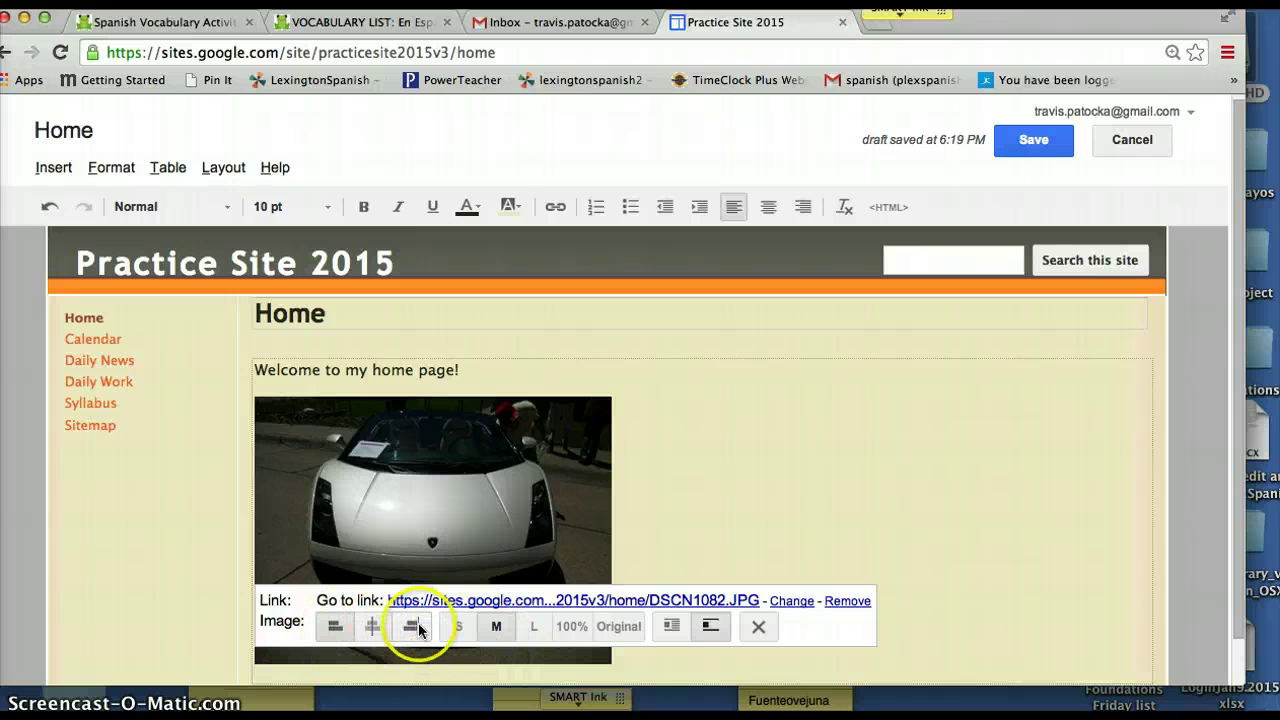
Step: Centre the car photo below the welcome text and save the Home page
{"action": "left_click", "coordinate": [373, 626]}
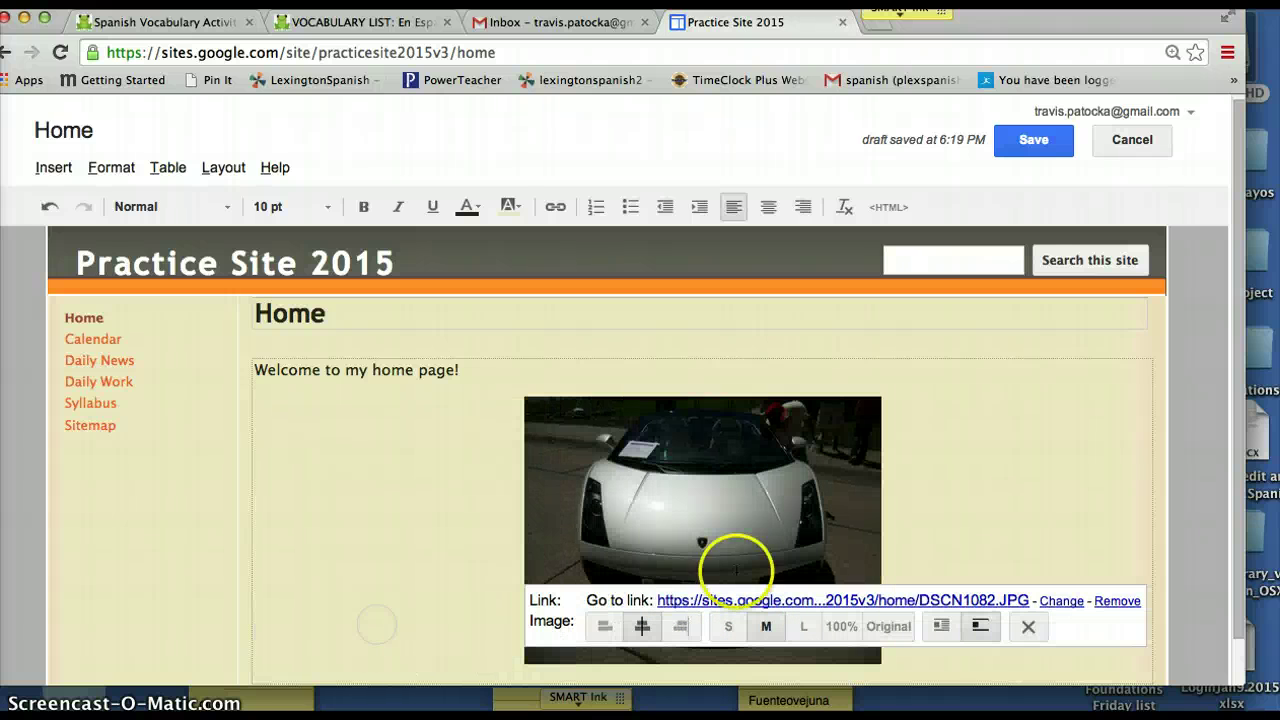
{"action": "left_click", "coordinate": [423, 460]}
{"action": "scroll", "coordinate": [1041, 470], "scroll_direction": "down", "scroll_amount": 2}
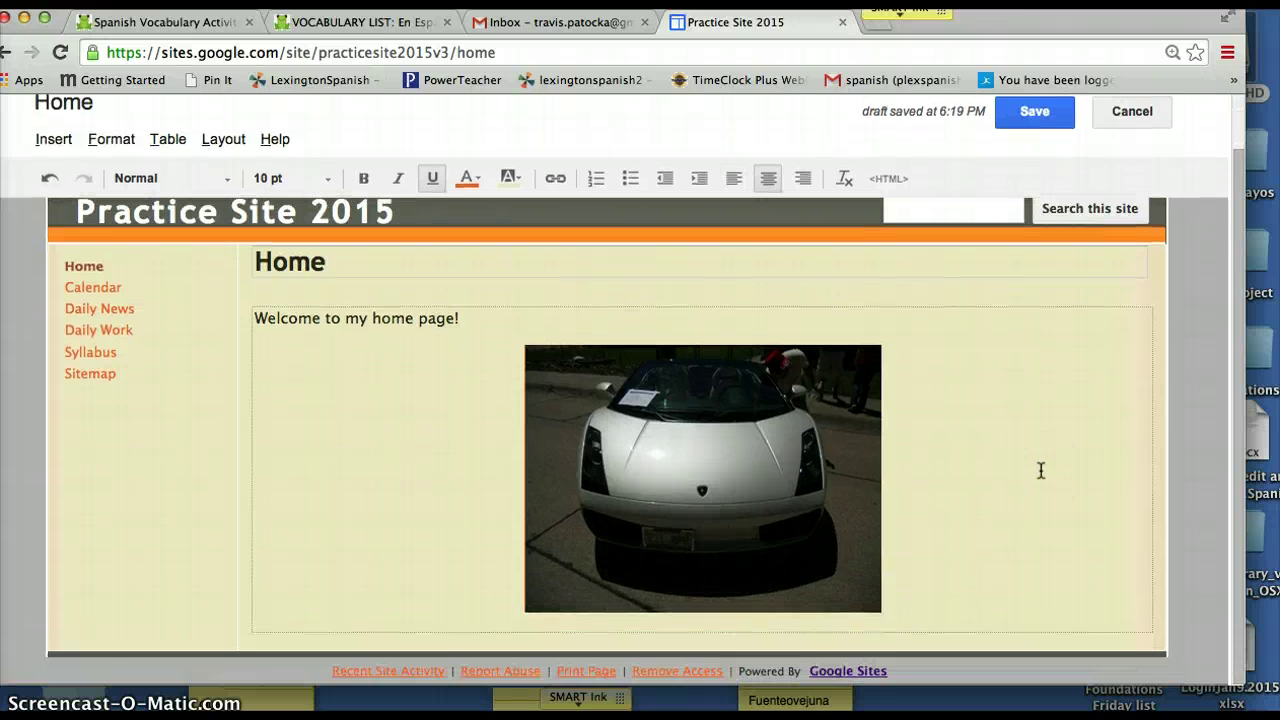
{"action": "scroll", "coordinate": [1041, 470], "scroll_direction": "up", "scroll_amount": 2}
{"action": "scroll", "coordinate": [1041, 470], "scroll_direction": "down", "scroll_amount": 2}
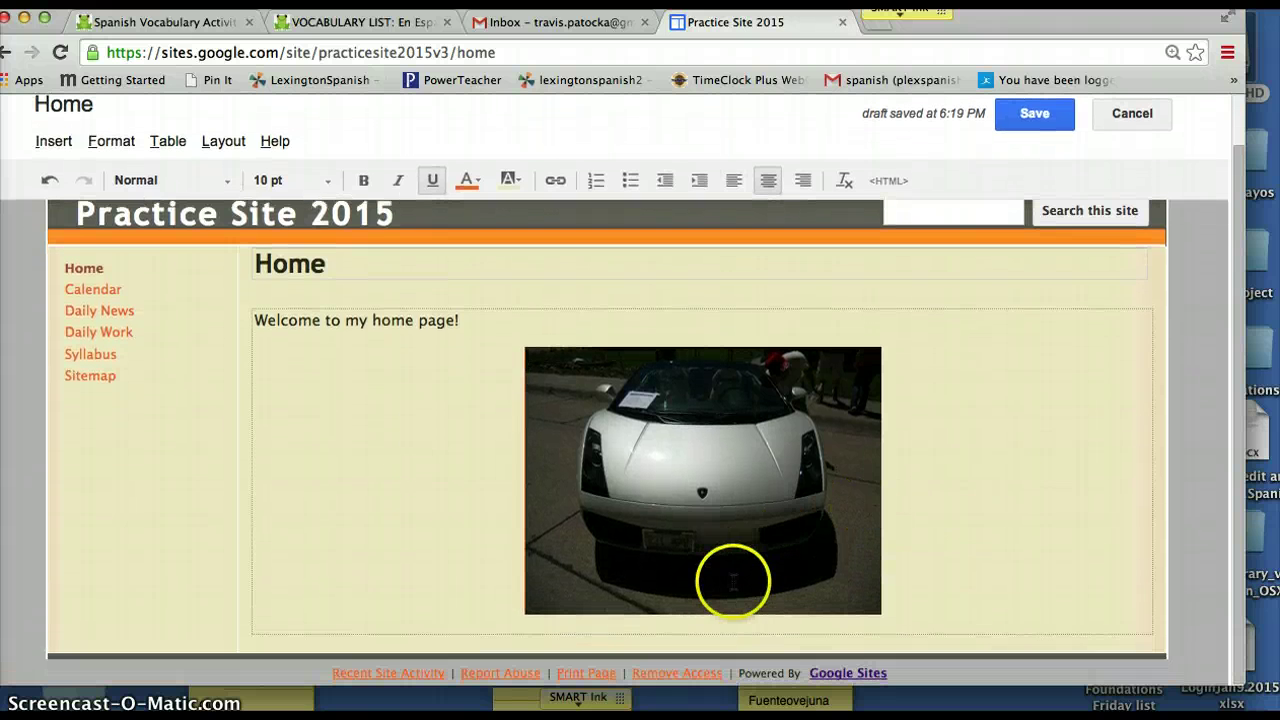
{"action": "left_click", "coordinate": [762, 558]}
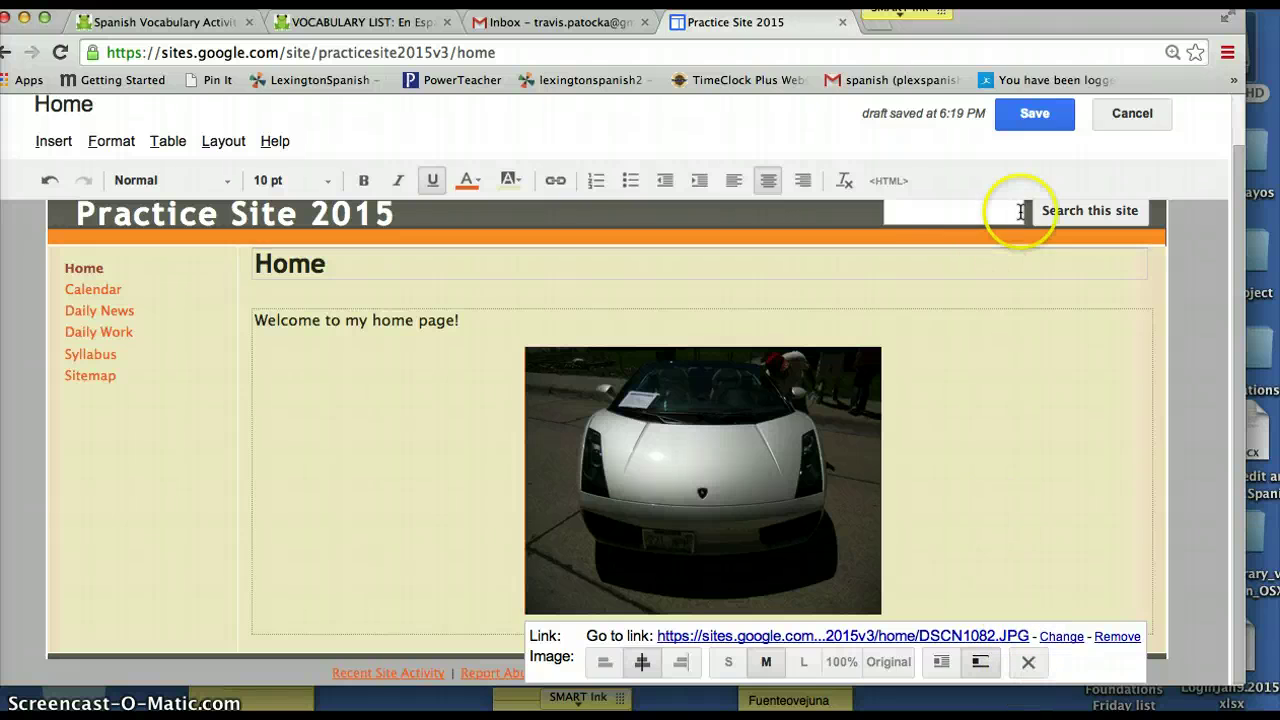
{"action": "left_click", "coordinate": [1033, 122]}
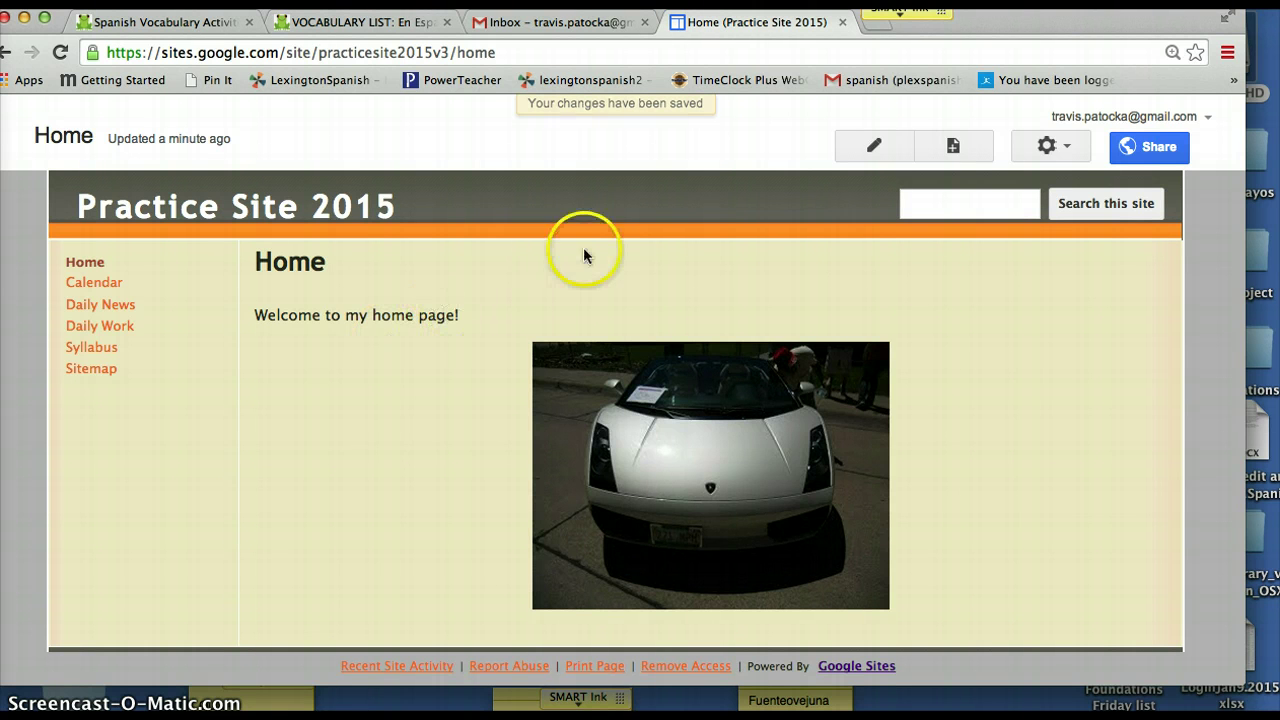
Step: Create a new top-level page named 'Storage' and save it
{"action": "left_click", "coordinate": [955, 148]}
{"action": "type", "text": "S"}
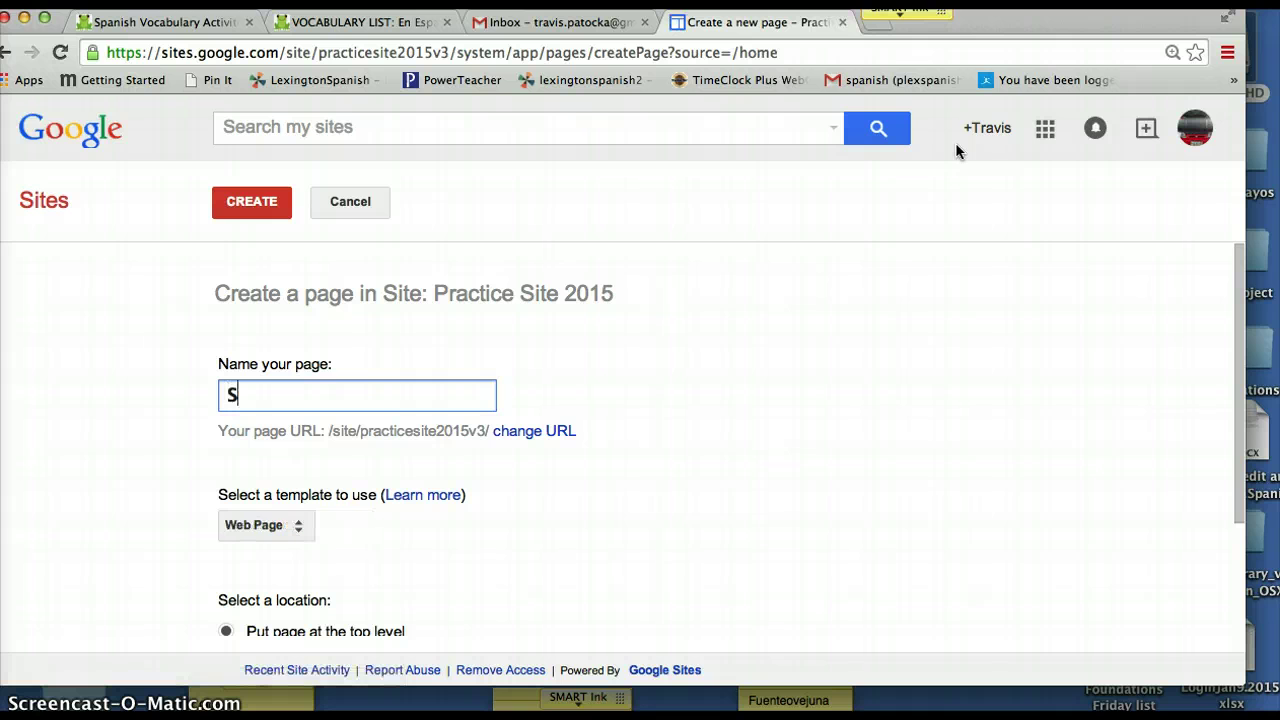
{"action": "type", "text": "torage"}
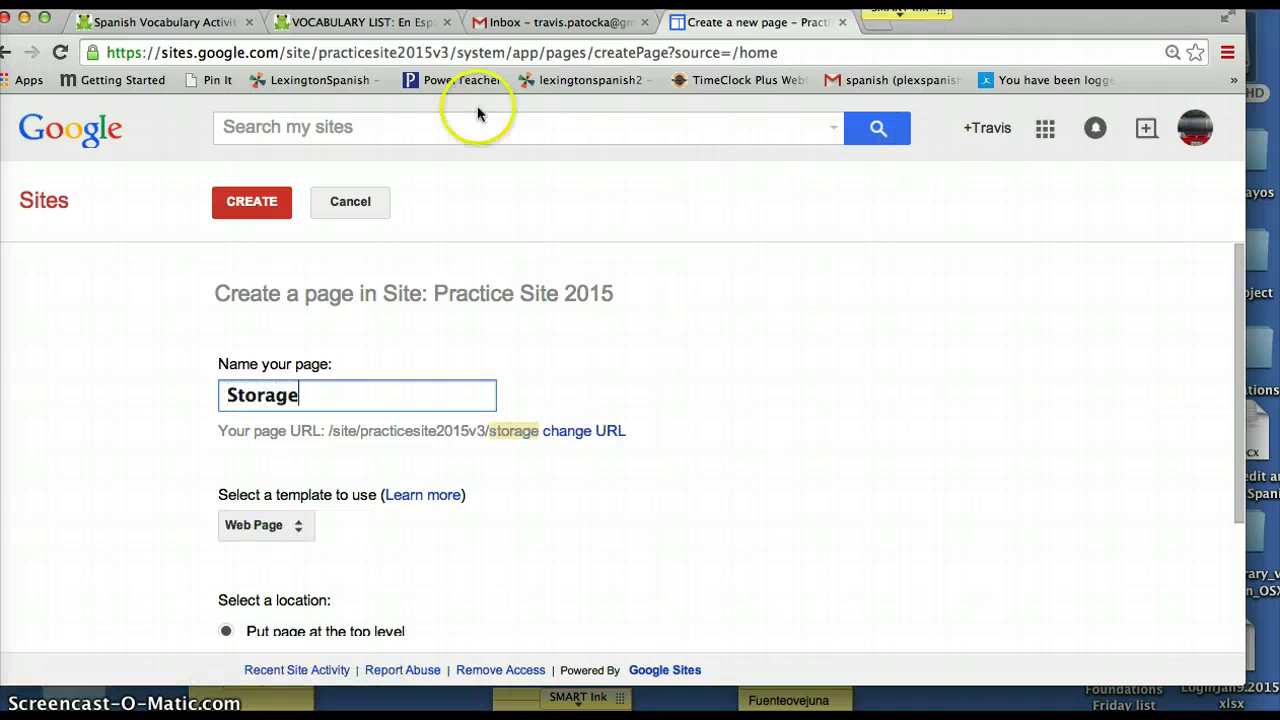
{"action": "left_click", "coordinate": [252, 203]}
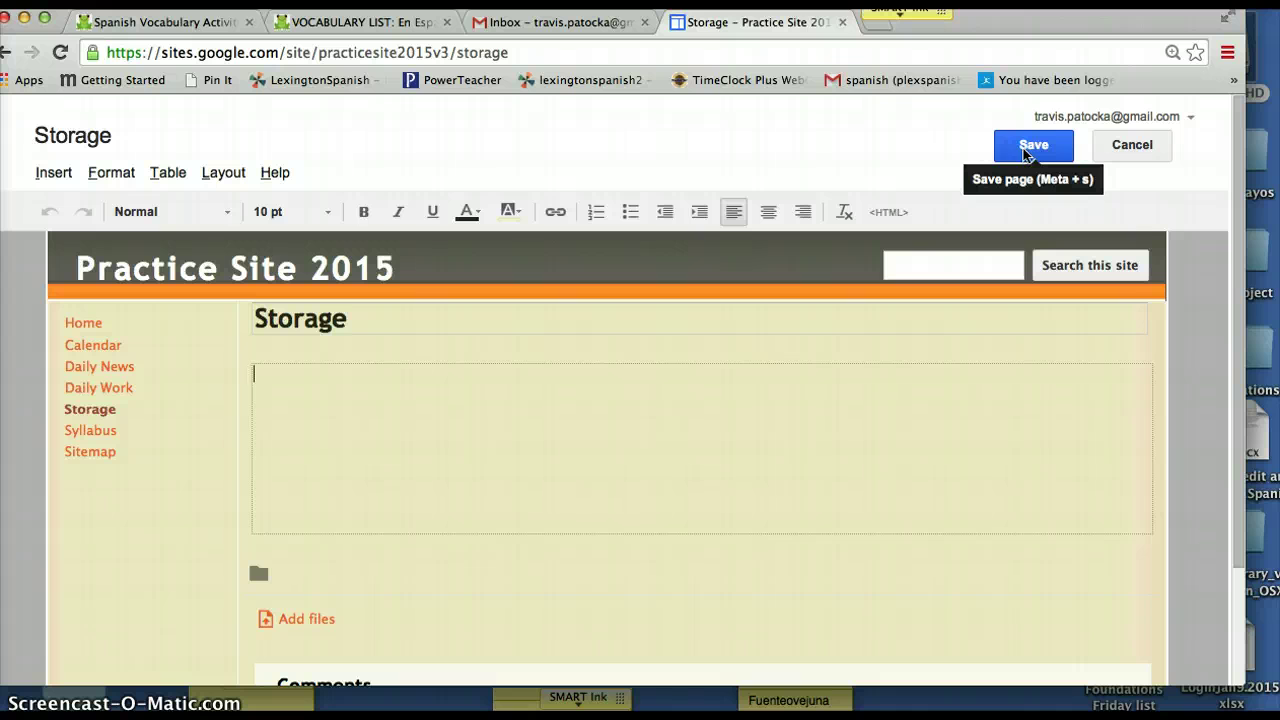
{"action": "left_click", "coordinate": [1022, 148]}
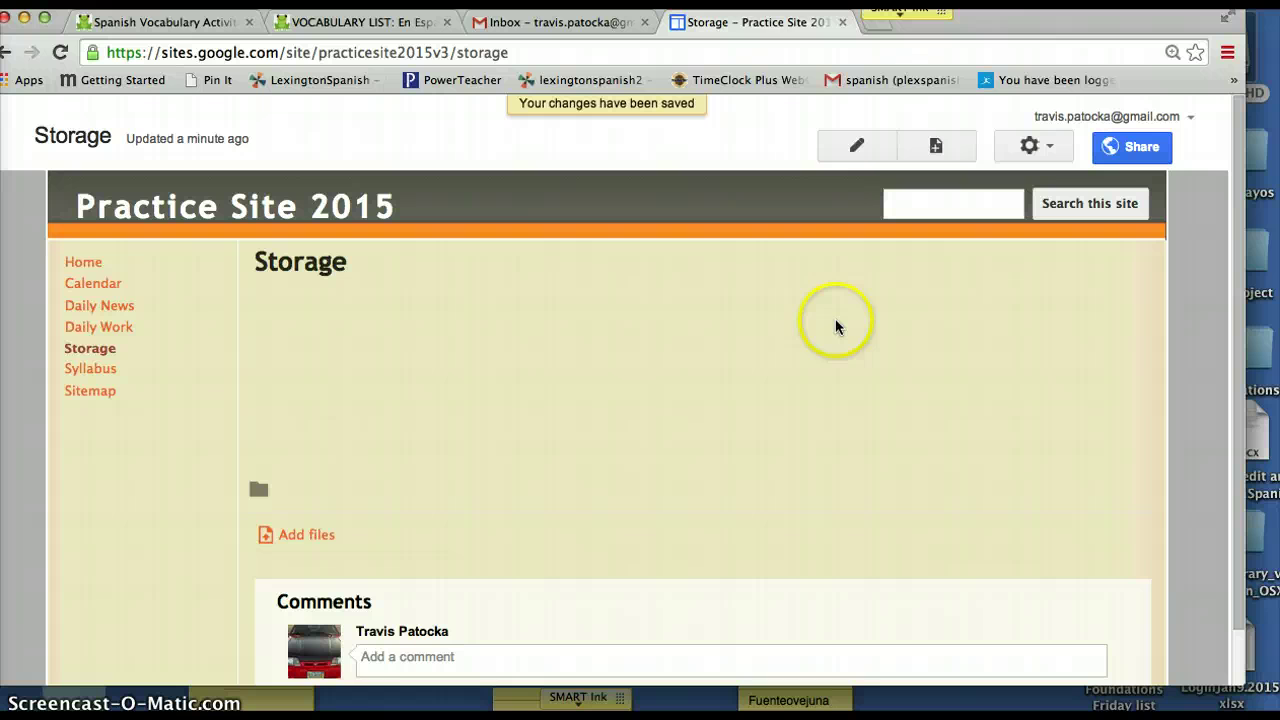
{"action": "left_click", "coordinate": [95, 286]}
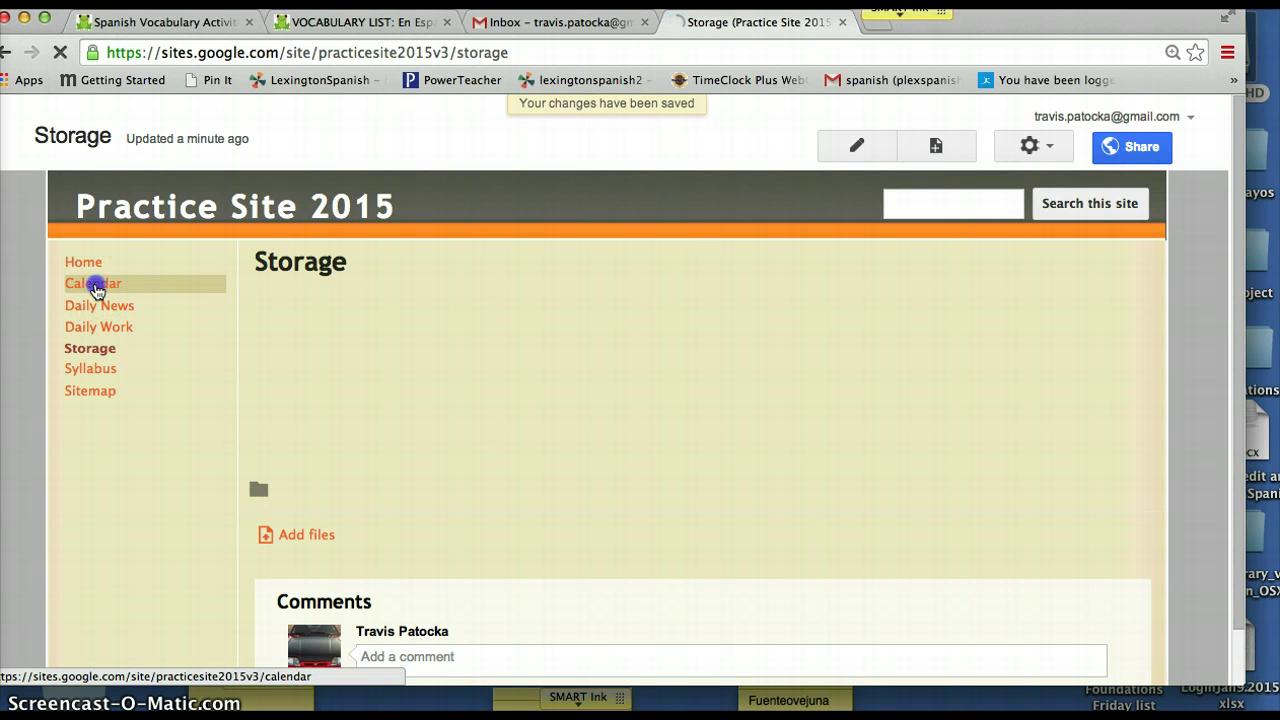
Step: Embed the account's main Google Calendar on the Calendar page
{"action": "left_click", "coordinate": [856, 146]}
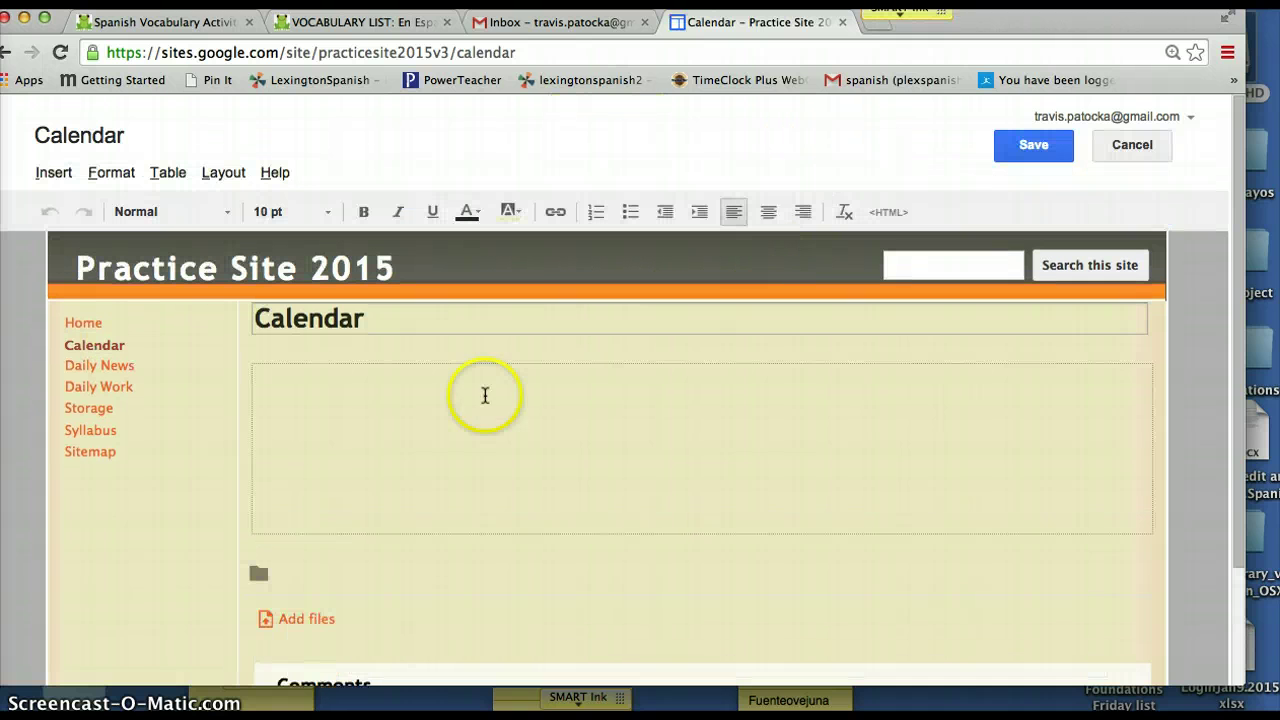
{"action": "left_click", "coordinate": [64, 174]}
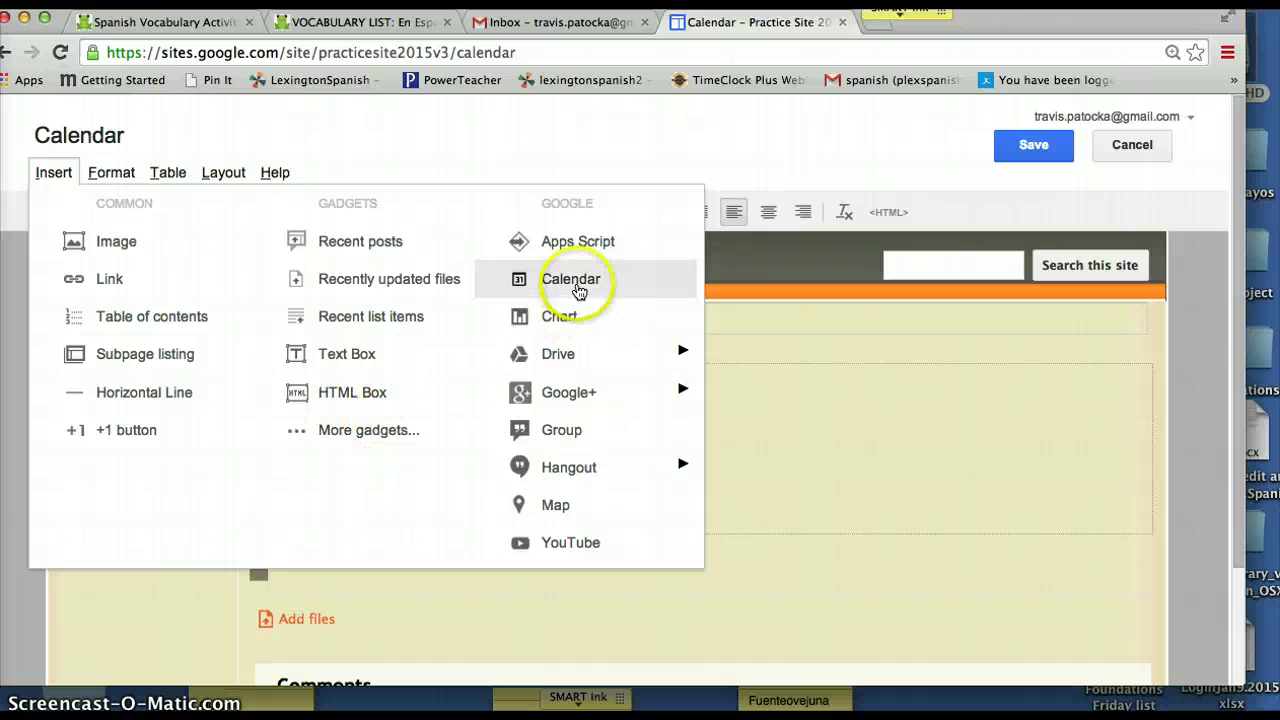
{"action": "left_click", "coordinate": [577, 288]}
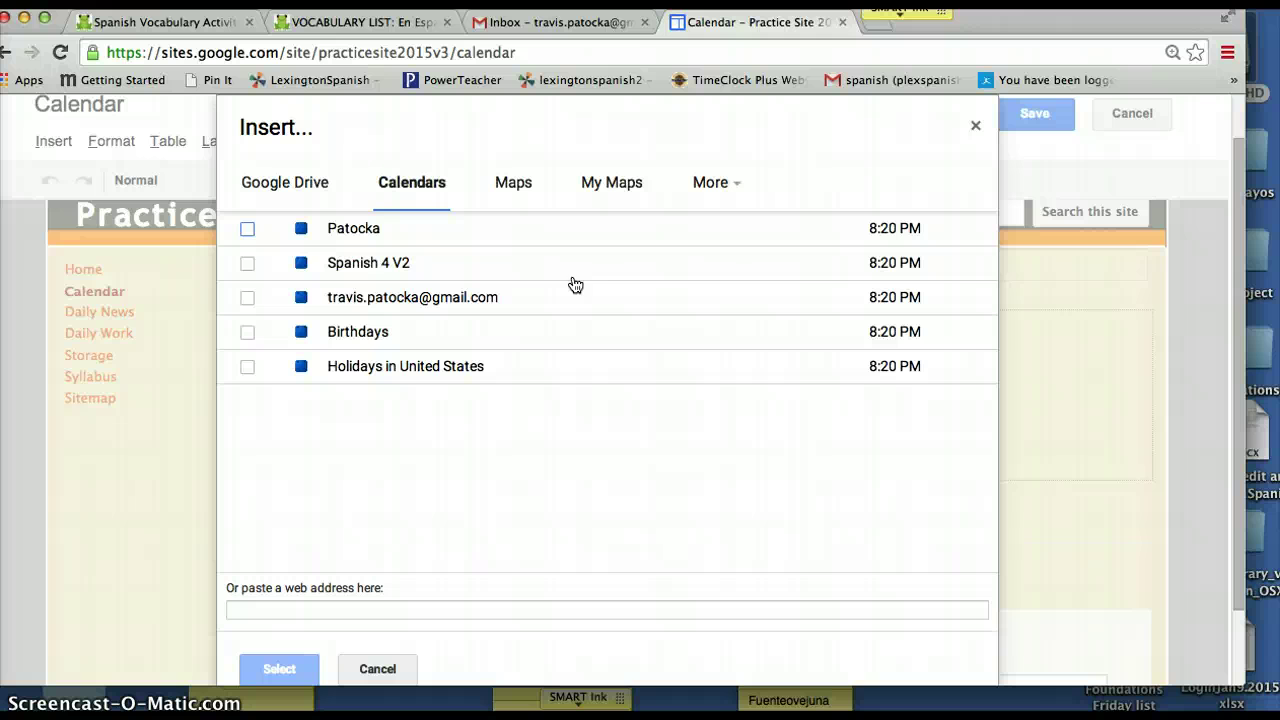
{"action": "left_click", "coordinate": [247, 297]}
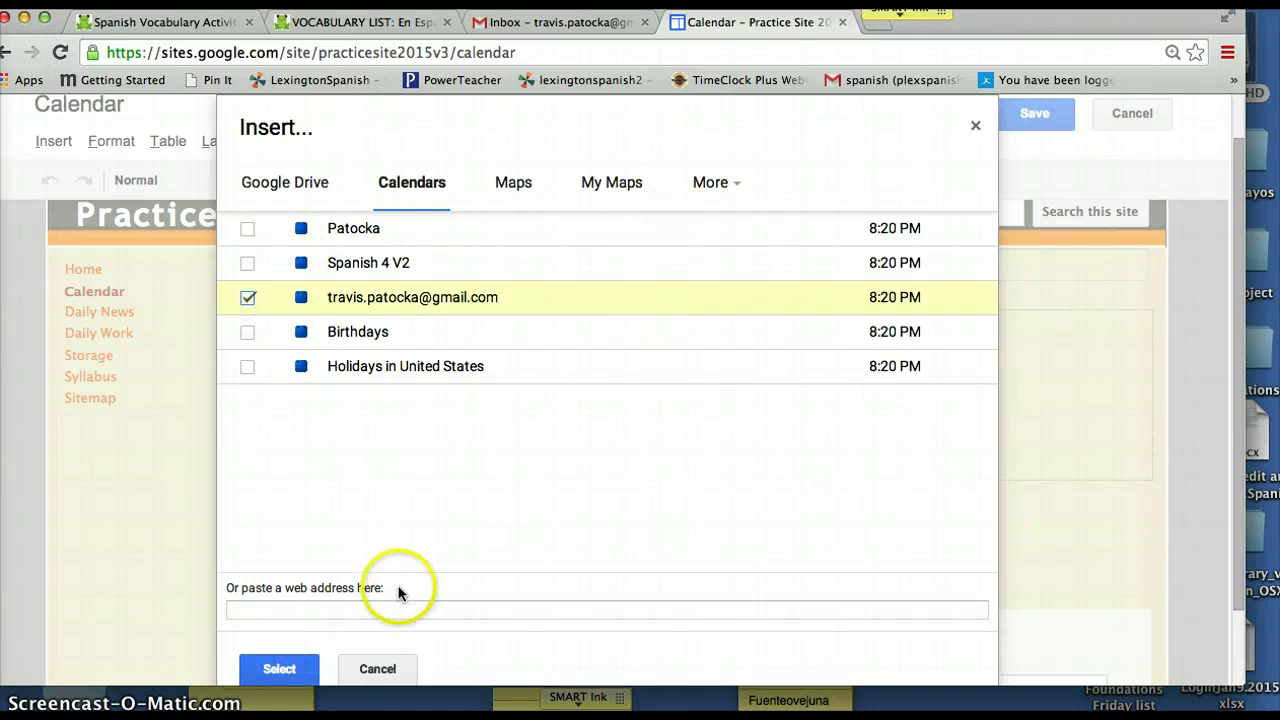
{"action": "left_click", "coordinate": [289, 666]}
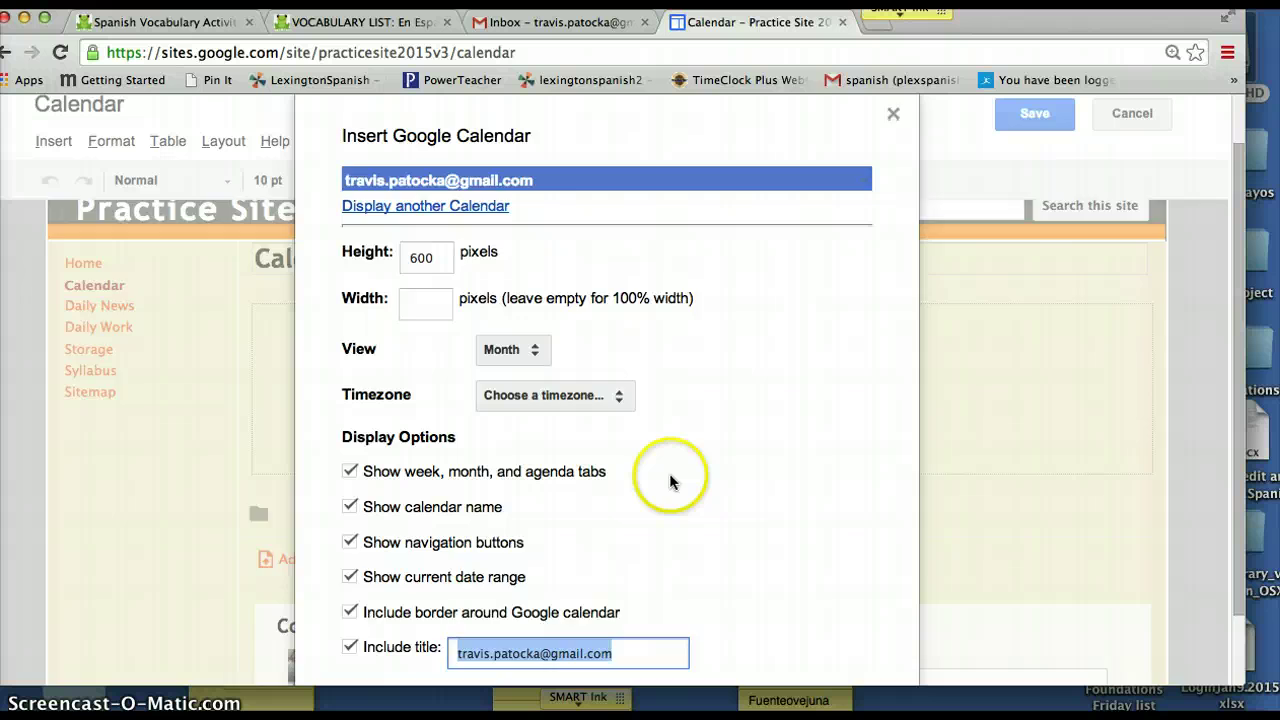
{"action": "scroll", "coordinate": [660, 475], "scroll_direction": "down", "scroll_amount": 2}
{"action": "left_click", "coordinate": [382, 617]}
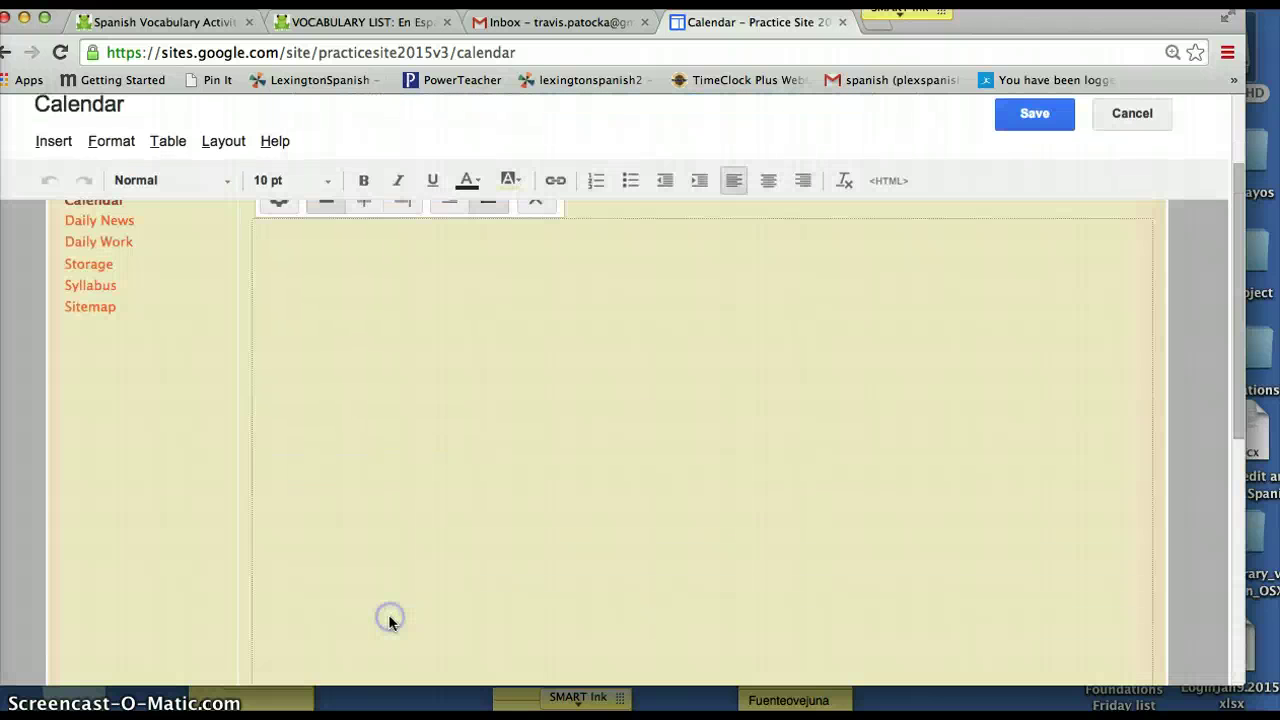
Step: Centre the embedded calendar and save the Calendar page
{"action": "scroll", "coordinate": [874, 434], "scroll_direction": "up", "scroll_amount": 1}
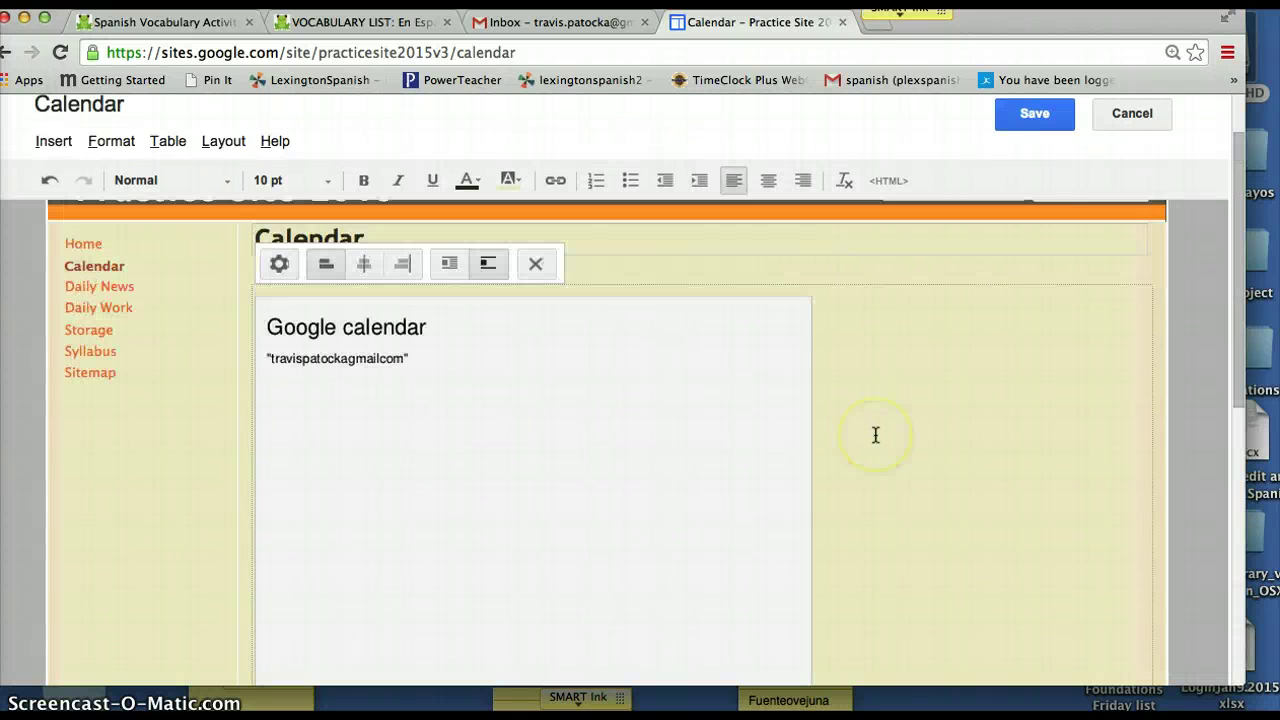
{"action": "scroll", "coordinate": [875, 434], "scroll_direction": "down", "scroll_amount": 3}
{"action": "scroll", "coordinate": [875, 434], "scroll_direction": "up", "scroll_amount": 2}
{"action": "scroll", "coordinate": [875, 434], "scroll_direction": "down", "scroll_amount": 2}
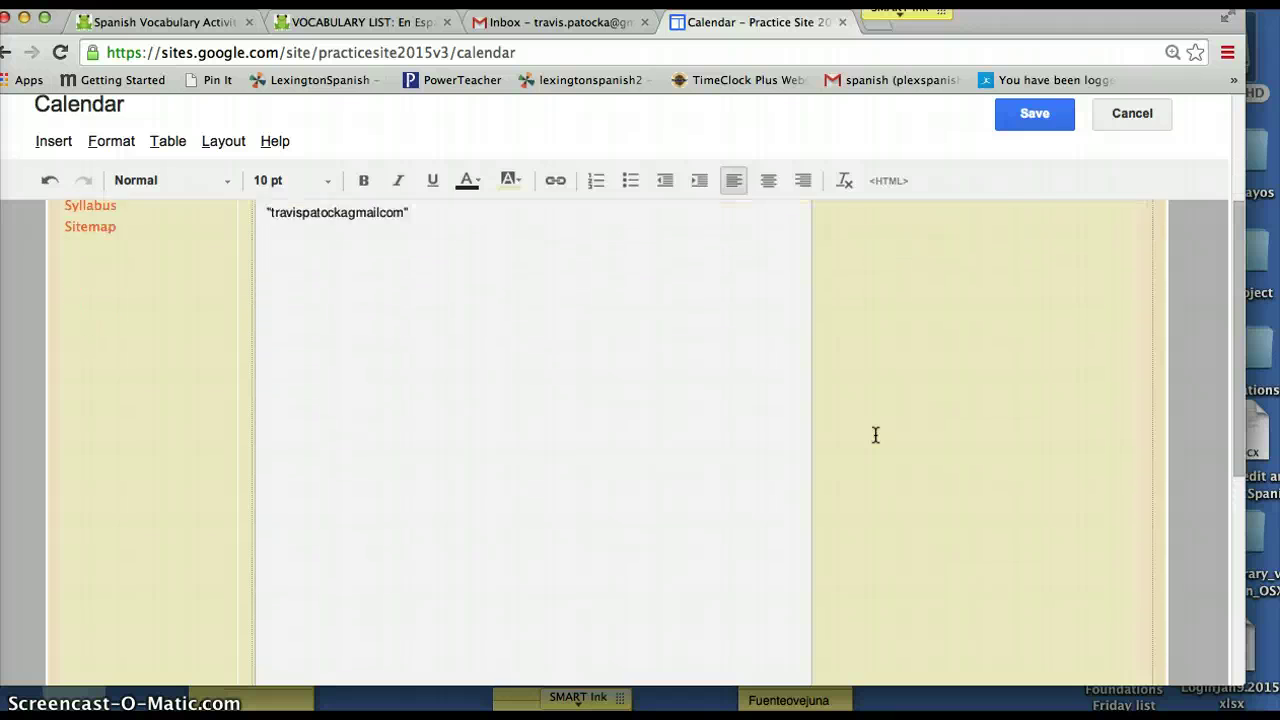
{"action": "scroll", "coordinate": [875, 434], "scroll_direction": "up", "scroll_amount": 2}
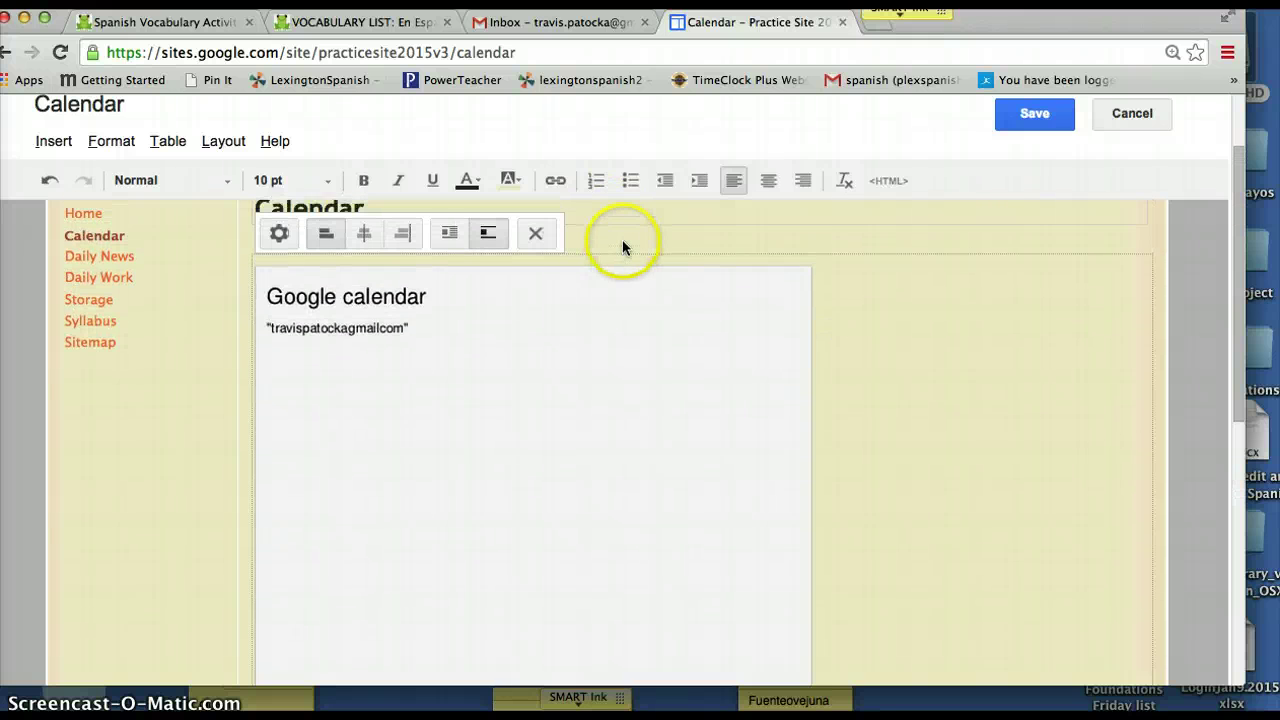
{"action": "scroll", "coordinate": [623, 246], "scroll_direction": "up", "scroll_amount": 1}
{"action": "left_click", "coordinate": [364, 279]}
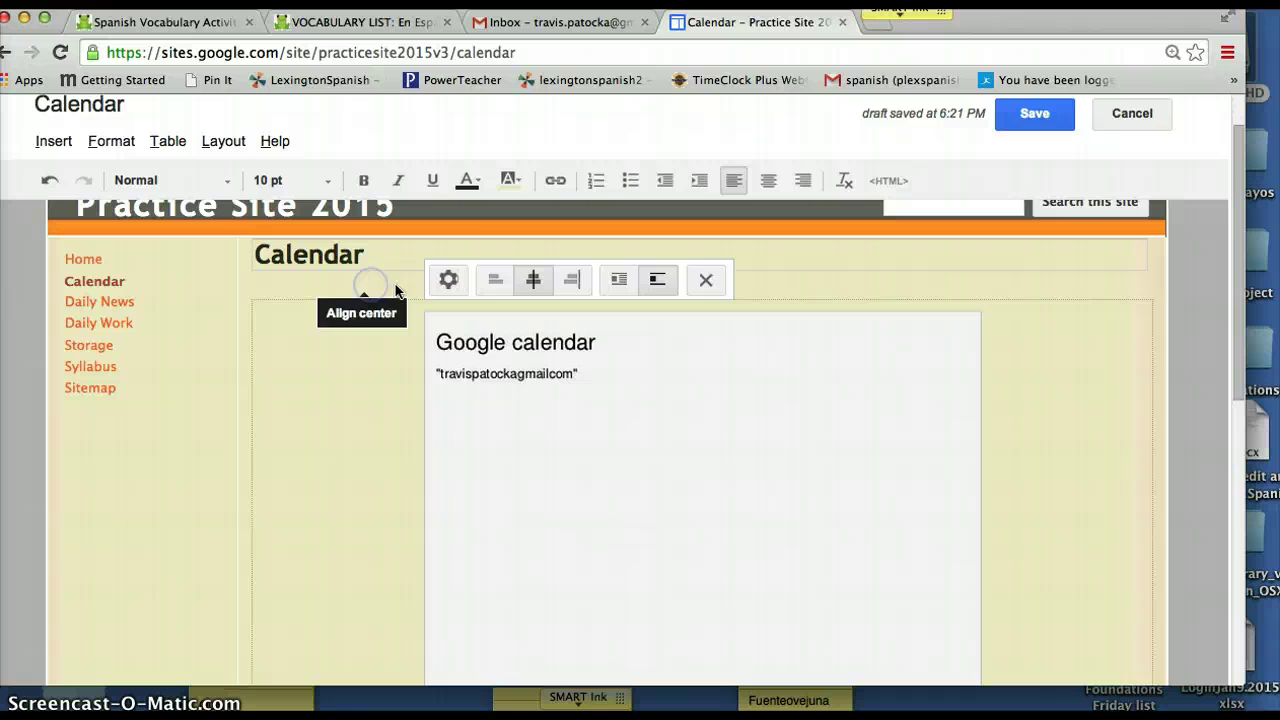
{"action": "scroll", "coordinate": [1015, 421], "scroll_direction": "down", "scroll_amount": 4}
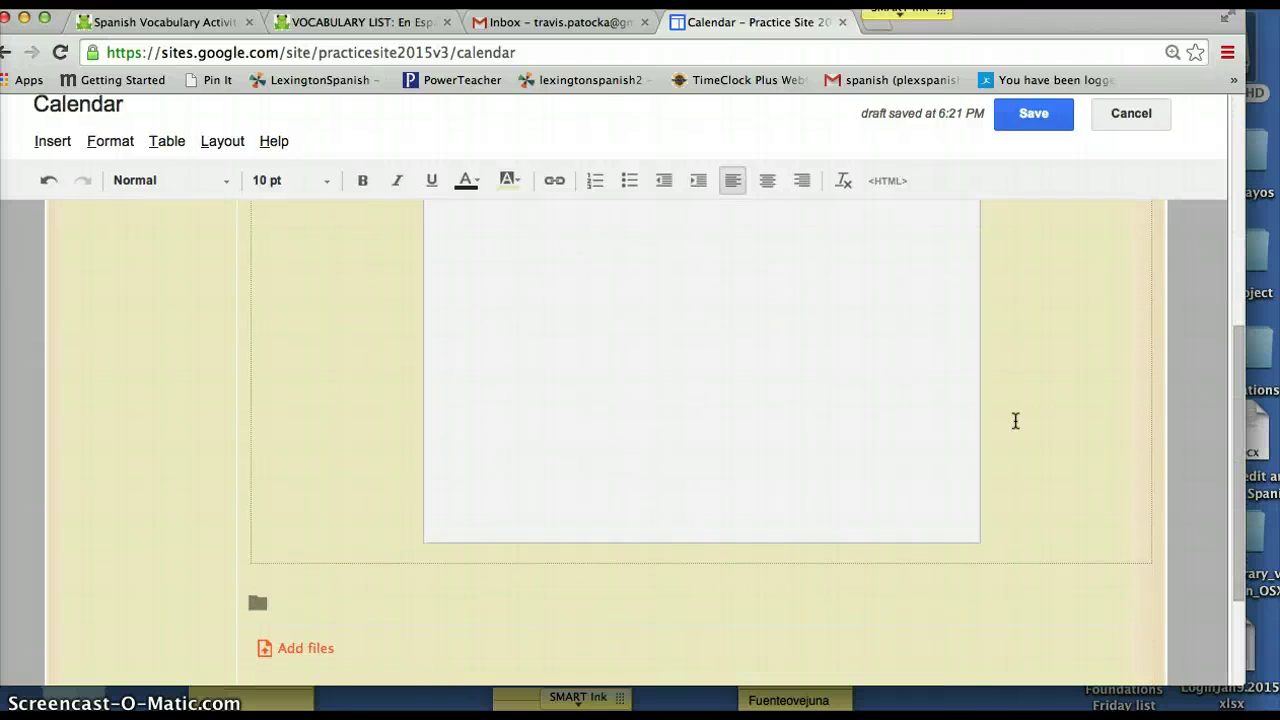
{"action": "scroll", "coordinate": [1015, 421], "scroll_direction": "up", "scroll_amount": 4}
{"action": "scroll", "coordinate": [1012, 410], "scroll_direction": "up", "scroll_amount": 1}
{"action": "left_click", "coordinate": [1007, 398]}
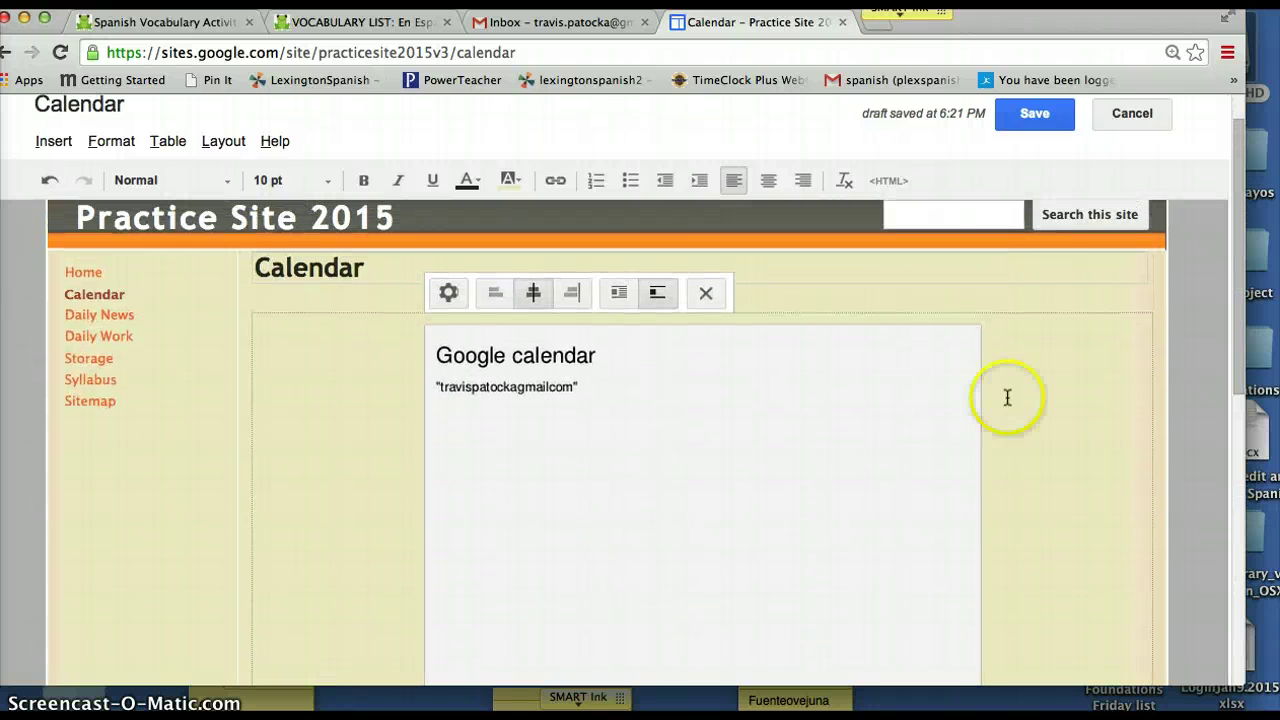
{"action": "left_click", "coordinate": [1024, 124]}
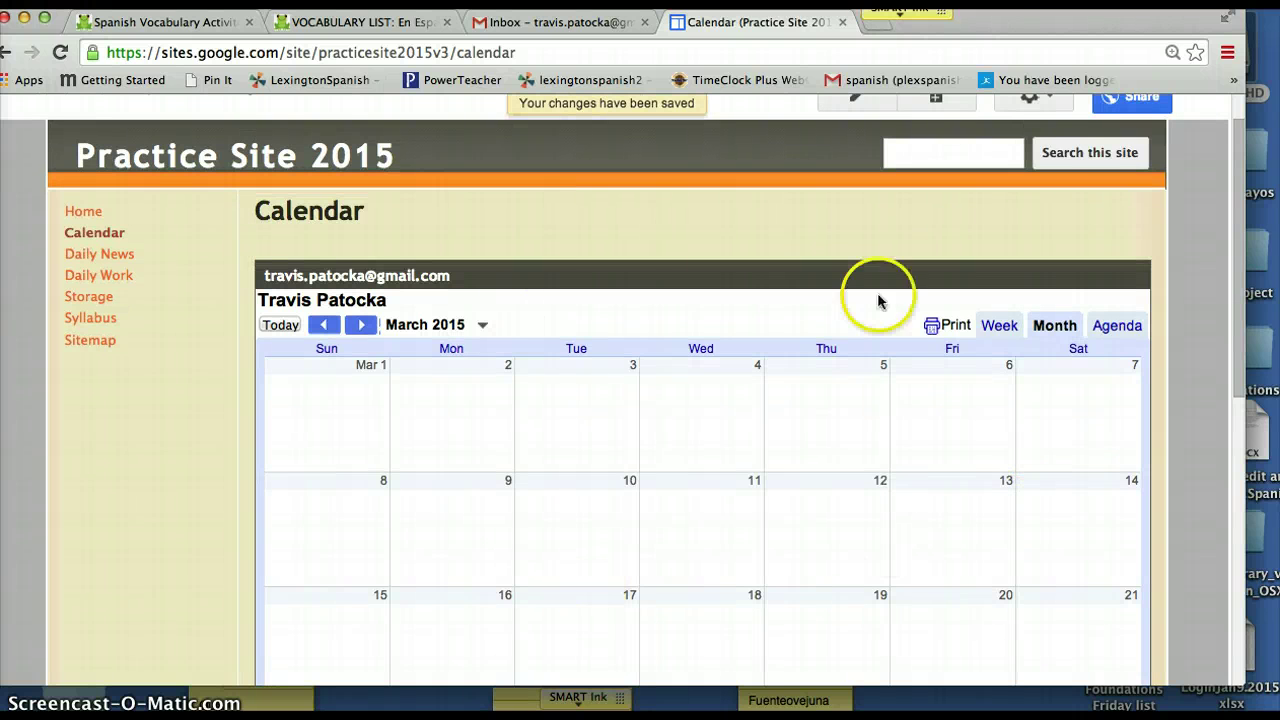
Step: Scroll through the saved Calendar page to review the March 2015 month view
{"action": "scroll", "coordinate": [792, 400], "scroll_direction": "down", "scroll_amount": 4}
{"action": "scroll", "coordinate": [792, 400], "scroll_direction": "down", "scroll_amount": 8}
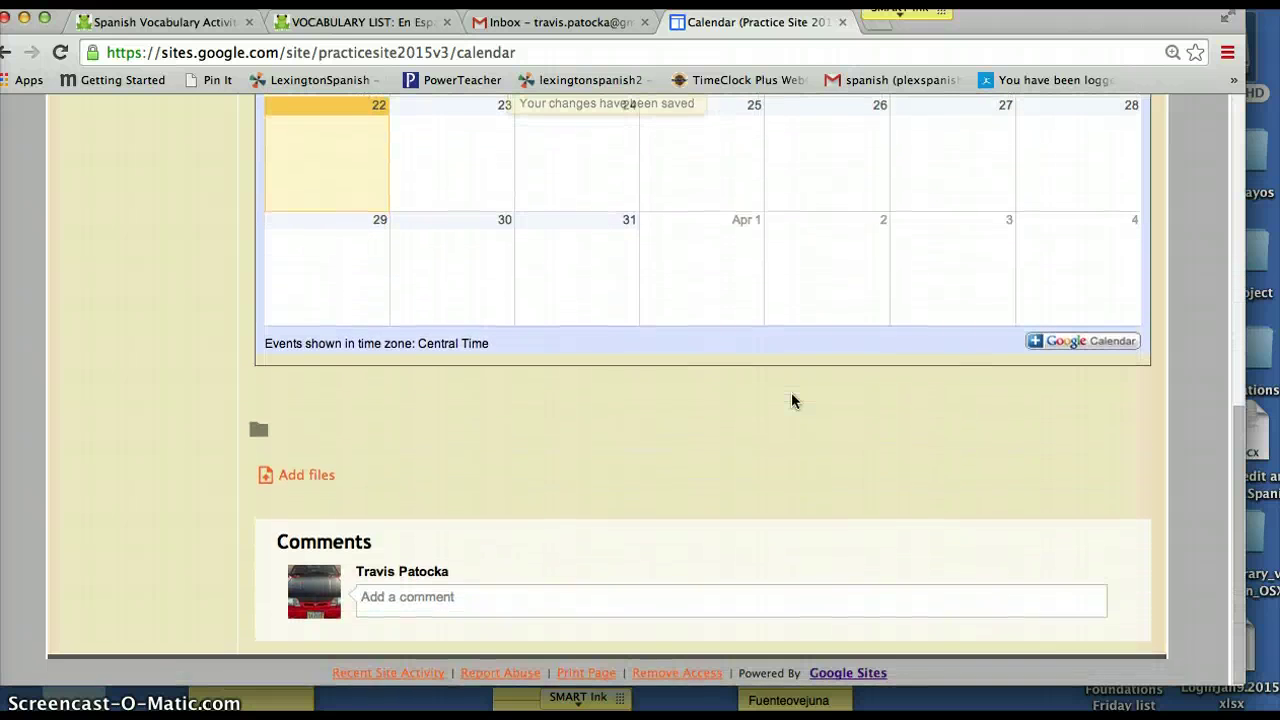
{"action": "scroll", "coordinate": [792, 400], "scroll_direction": "up", "scroll_amount": 10}
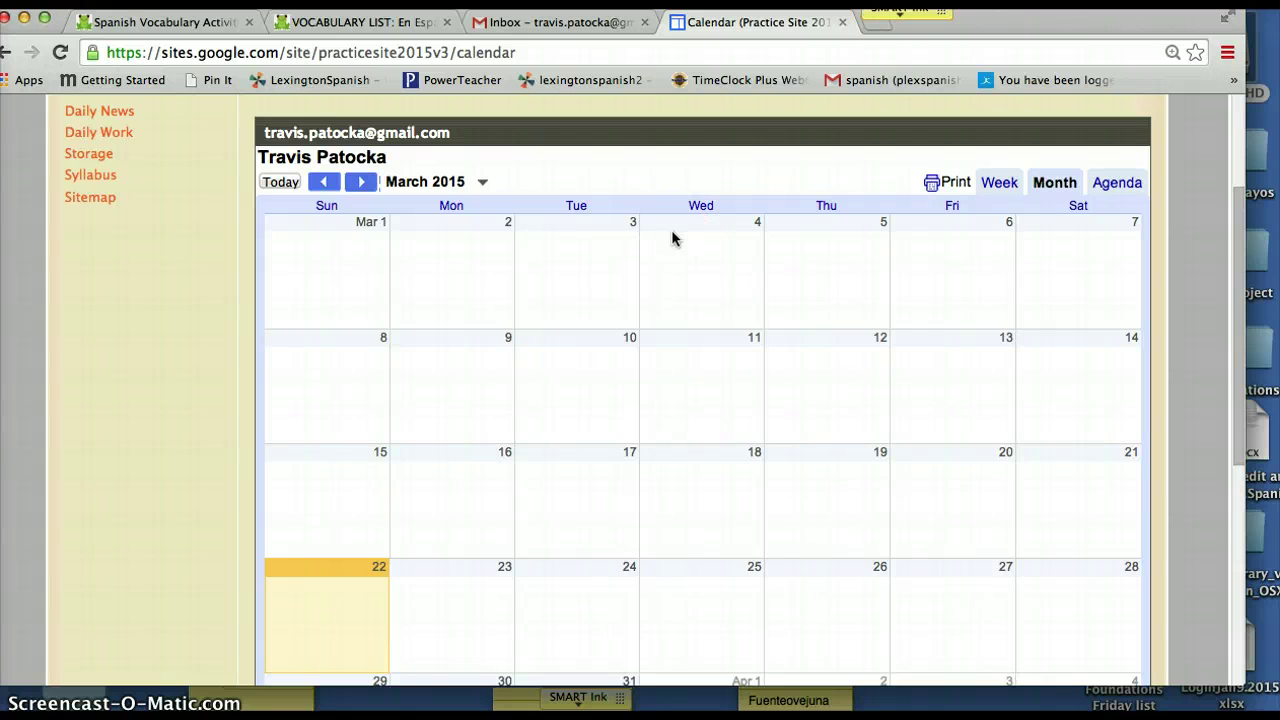
{"action": "scroll", "coordinate": [717, 351], "scroll_direction": "down", "scroll_amount": 2}
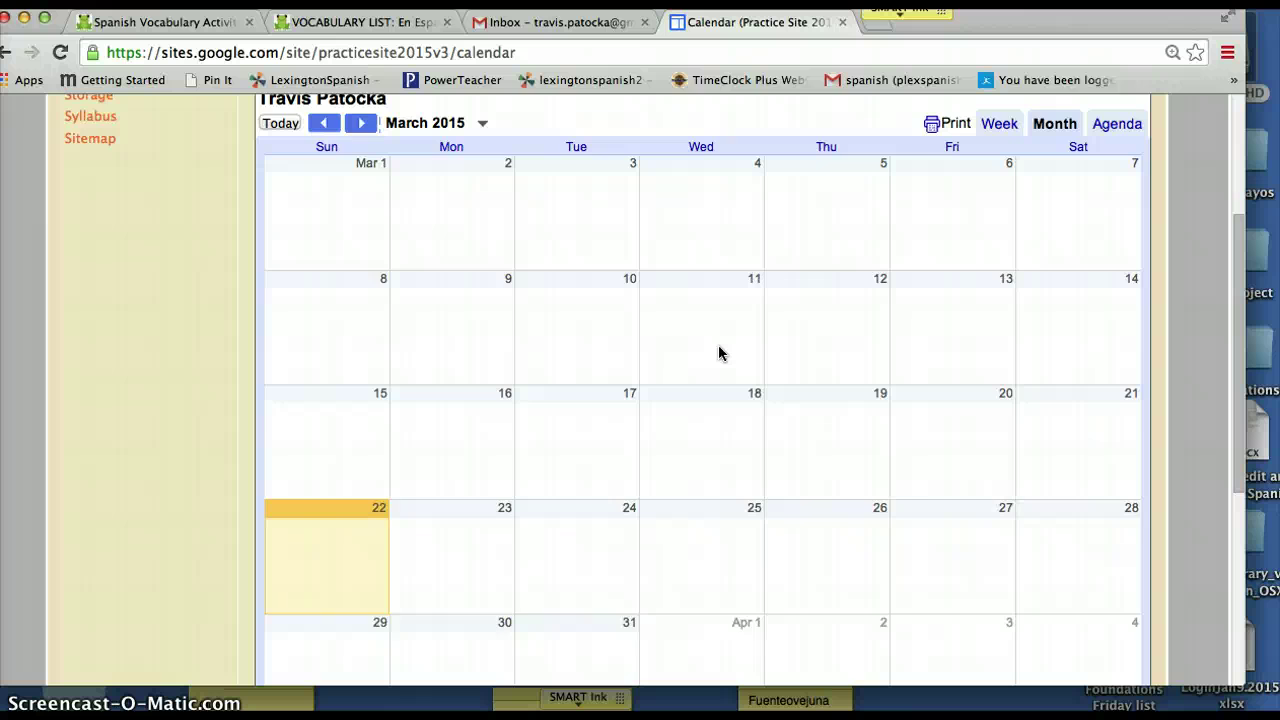
{"action": "scroll", "coordinate": [717, 351], "scroll_direction": "up", "scroll_amount": 1}
{"action": "scroll", "coordinate": [717, 351], "scroll_direction": "down", "scroll_amount": 5}
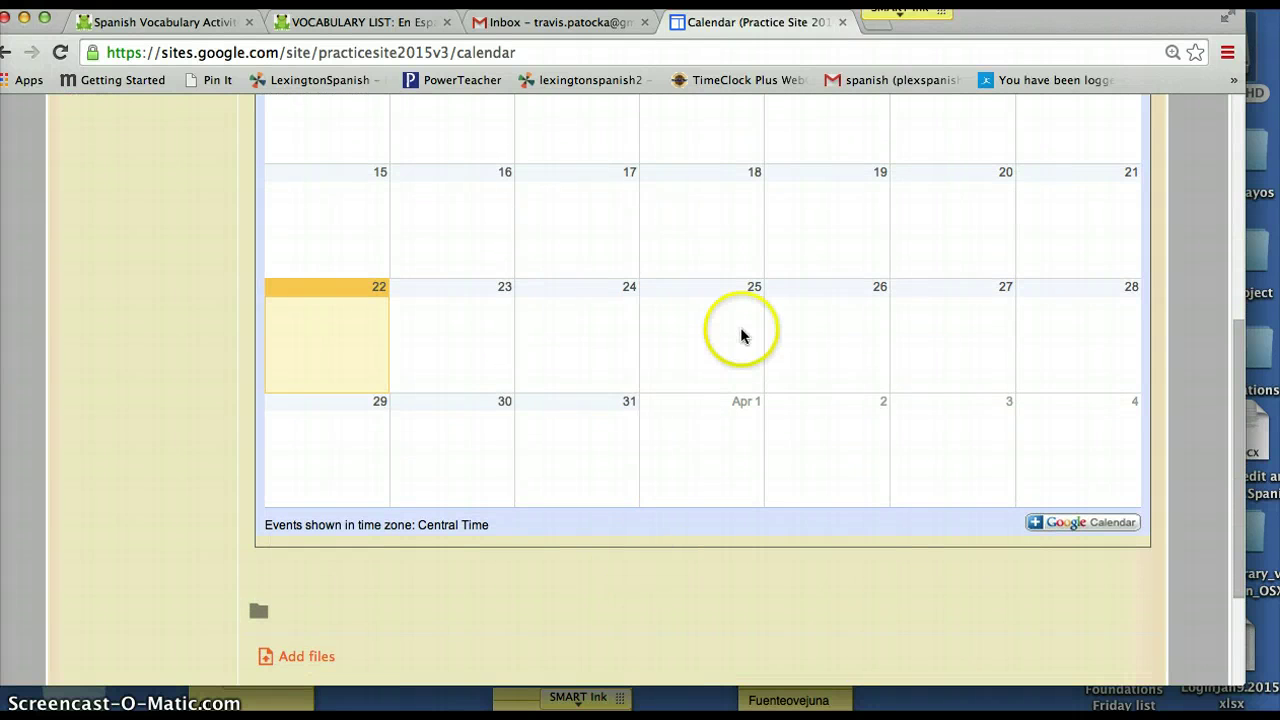
{"action": "scroll", "coordinate": [740, 320], "scroll_direction": "up", "scroll_amount": 8}
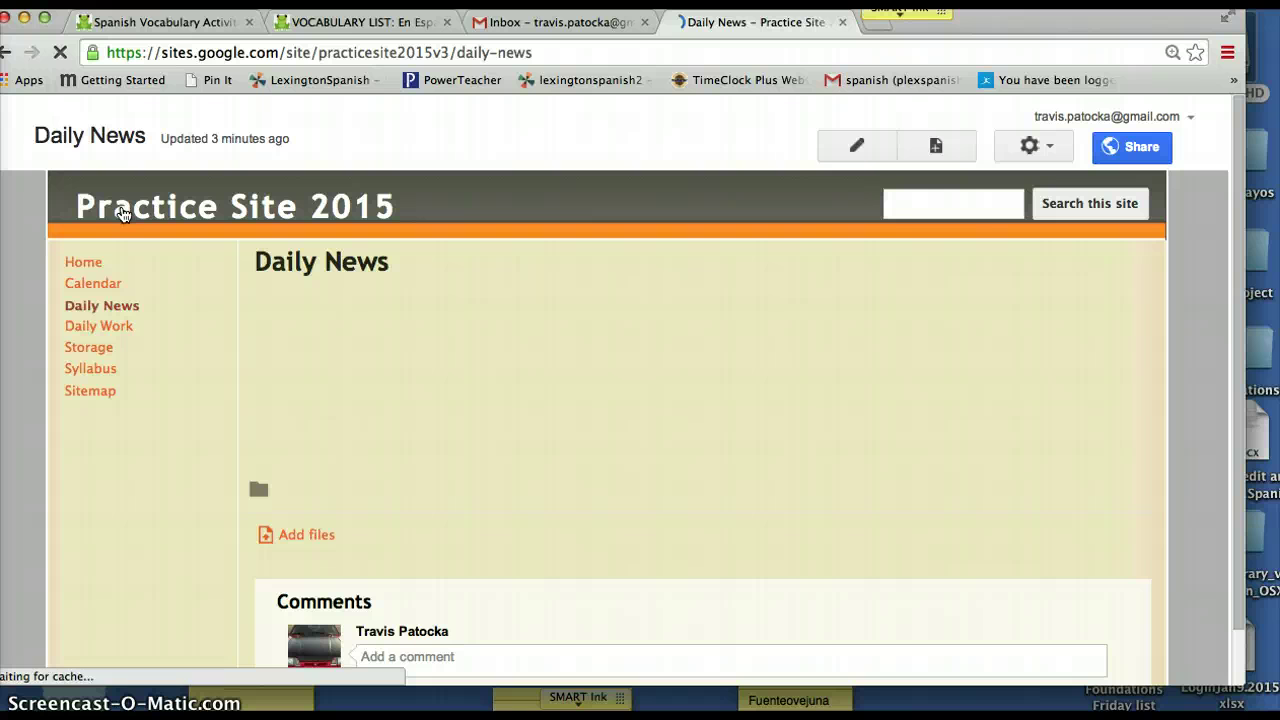
Step: Insert a News Element gadget showing Top Stories into the Daily News page
{"action": "left_click", "coordinate": [848, 150]}
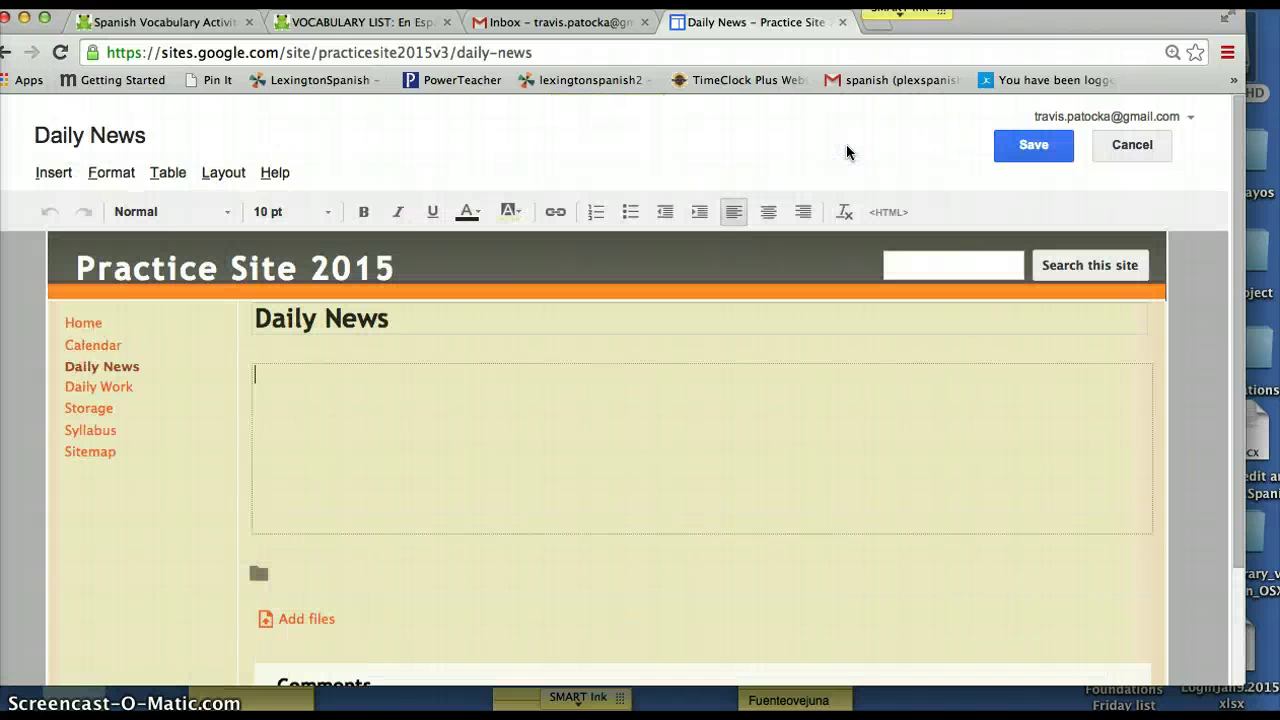
{"action": "left_click", "coordinate": [752, 369]}
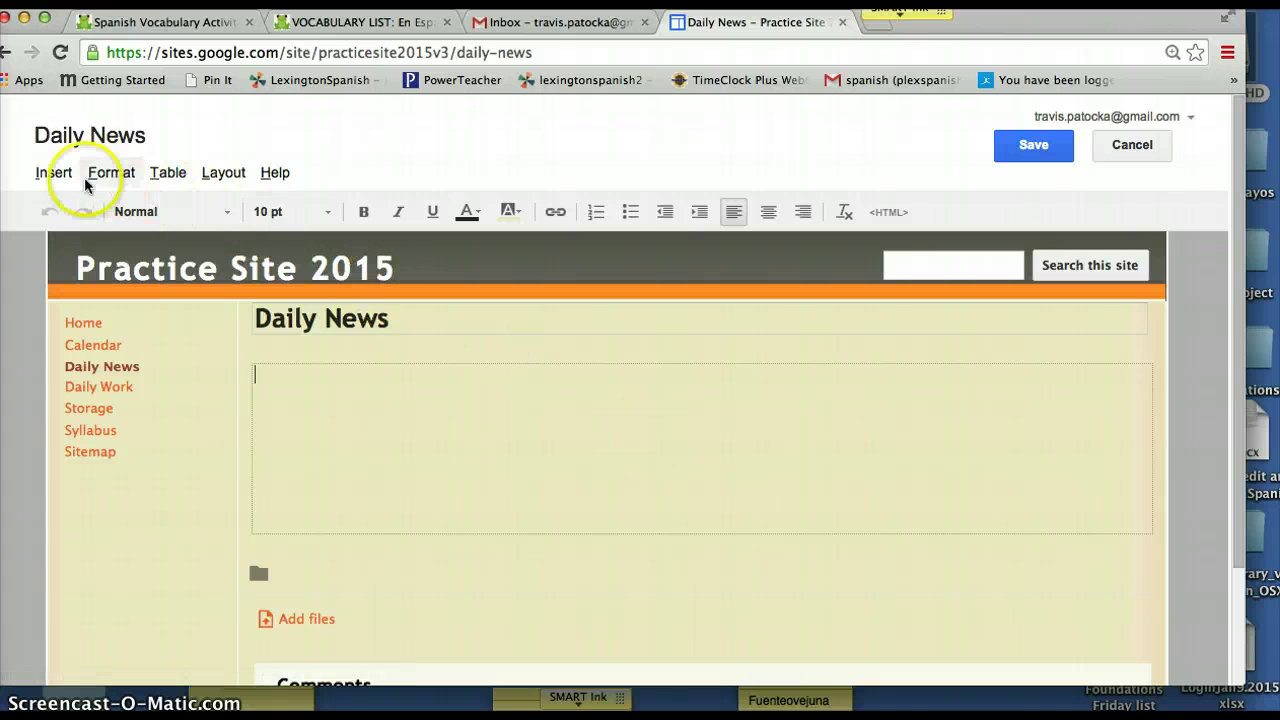
{"action": "left_click", "coordinate": [53, 176]}
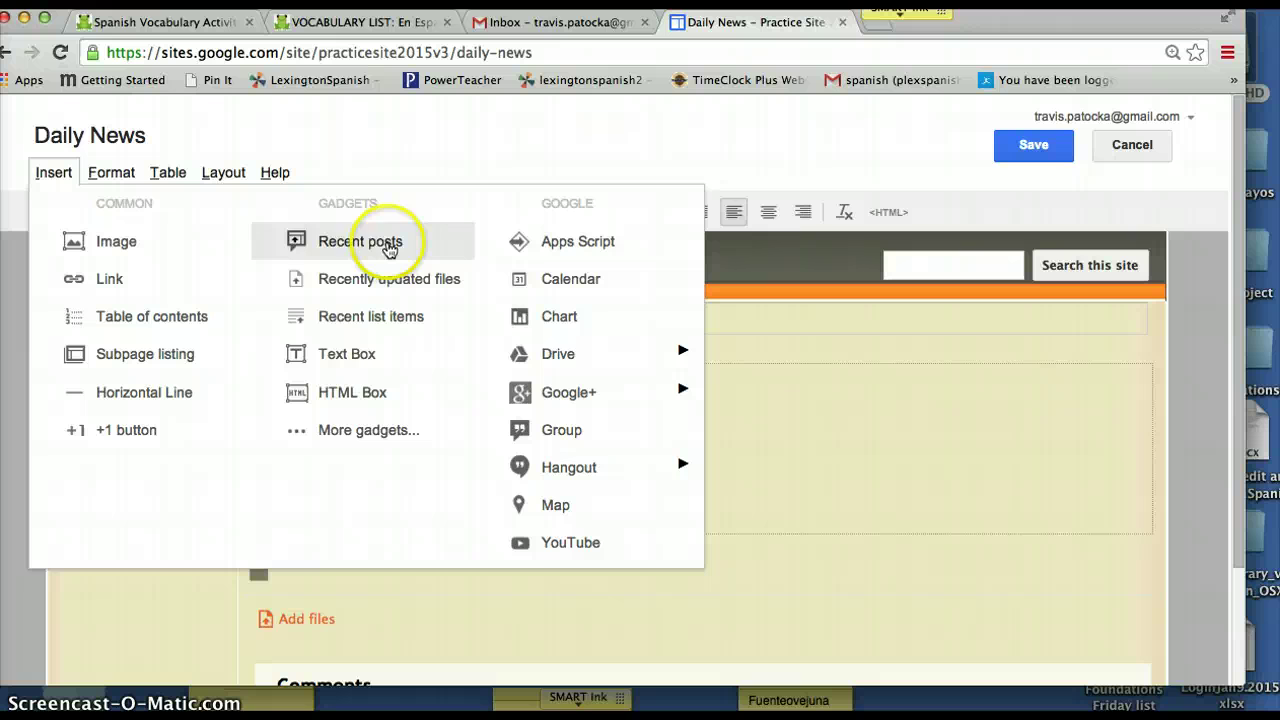
{"action": "left_click", "coordinate": [370, 428]}
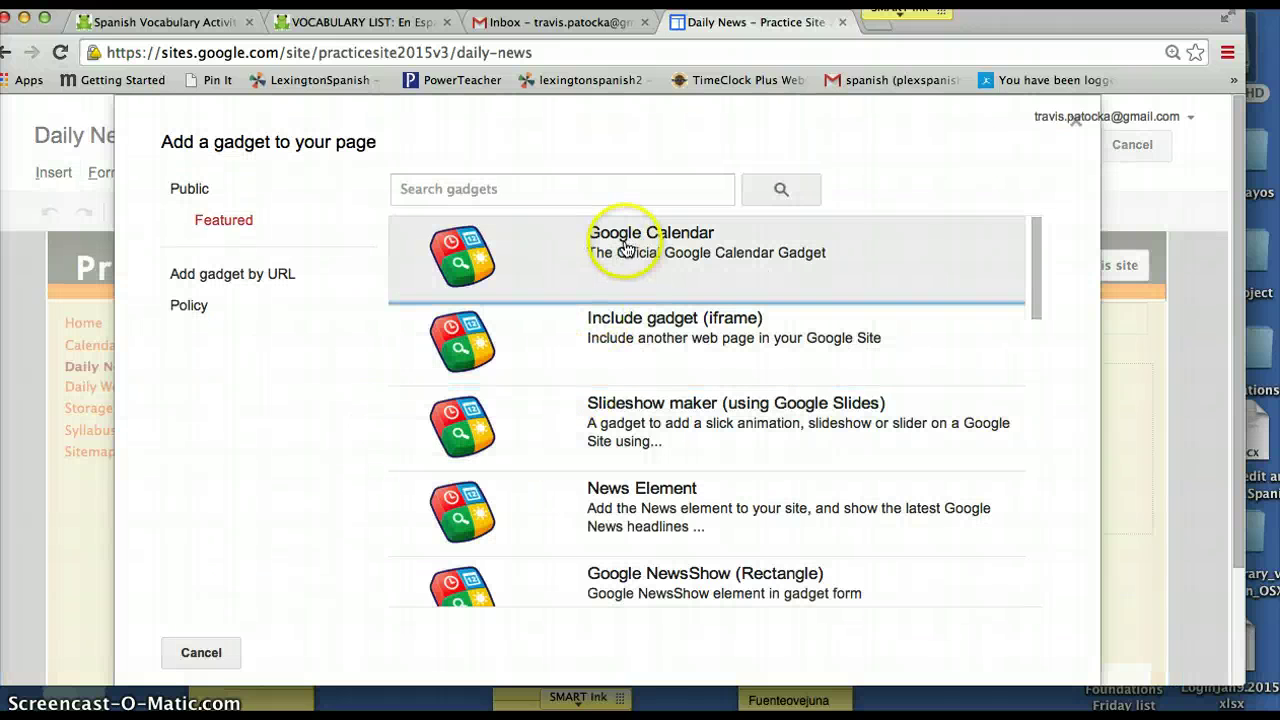
{"action": "scroll", "coordinate": [620, 330], "scroll_direction": "down", "scroll_amount": 3}
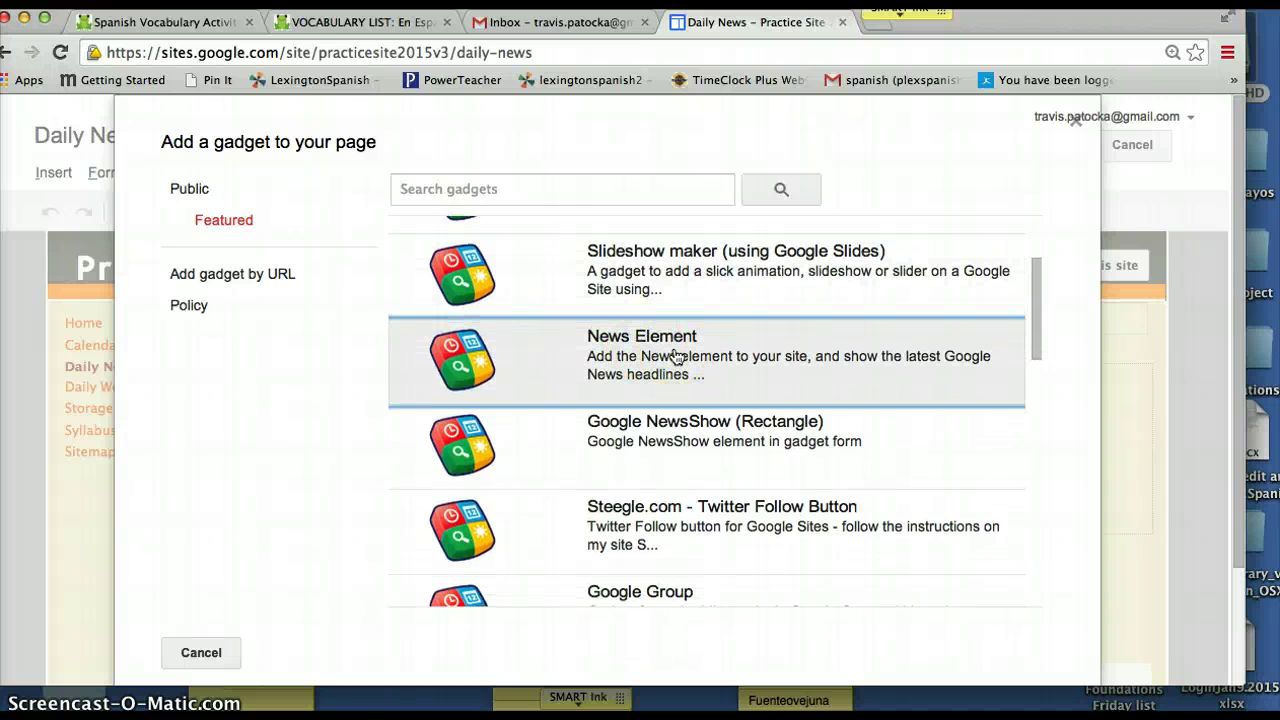
{"action": "left_click", "coordinate": [676, 354]}
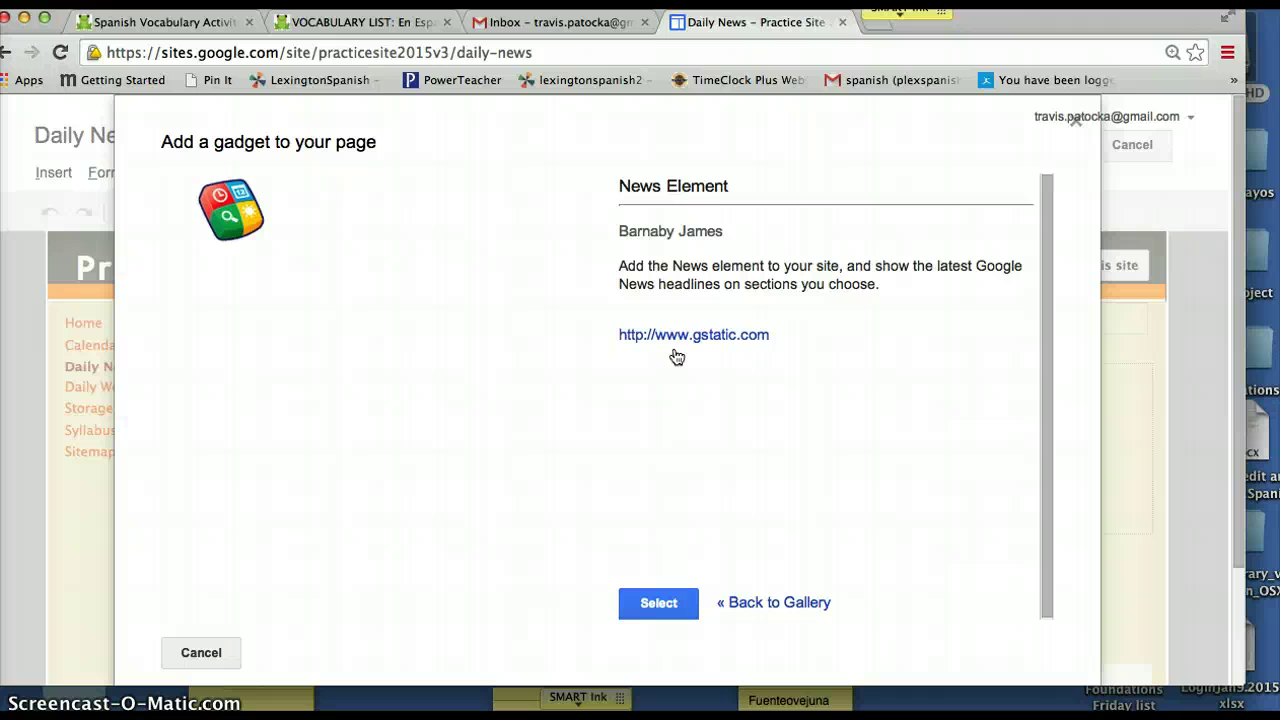
{"action": "left_click", "coordinate": [662, 604]}
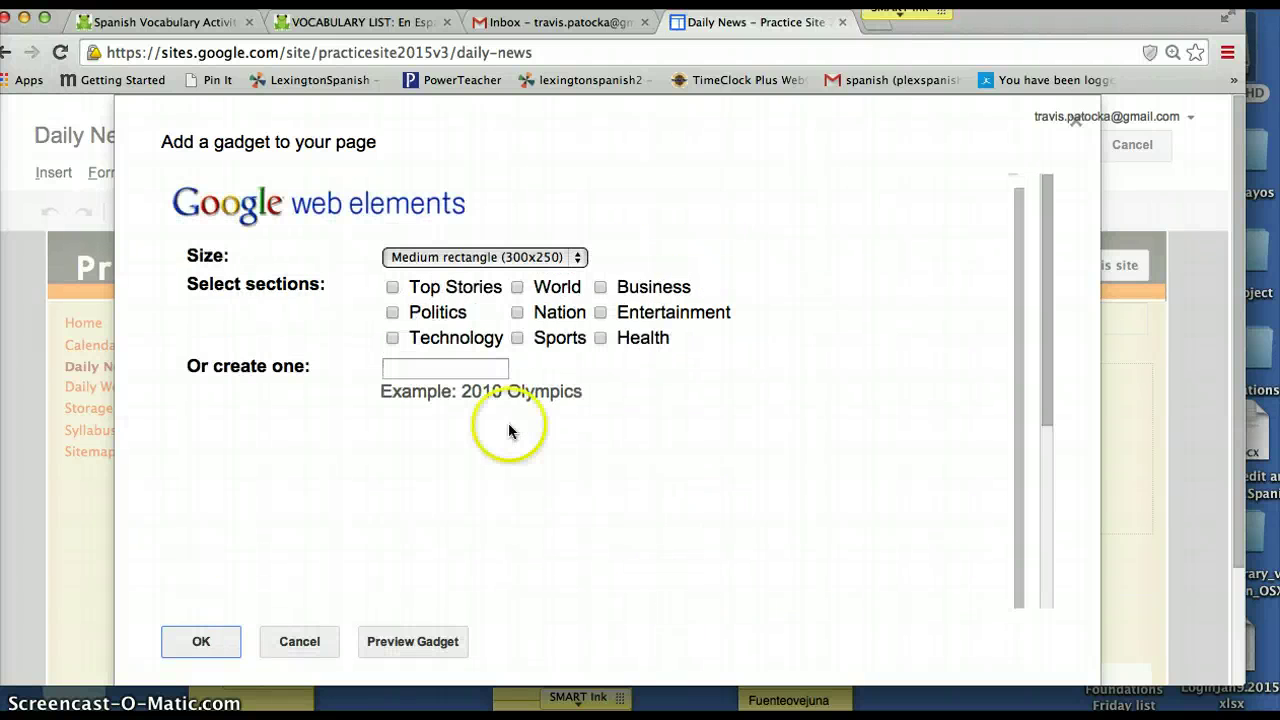
{"action": "left_click", "coordinate": [392, 287]}
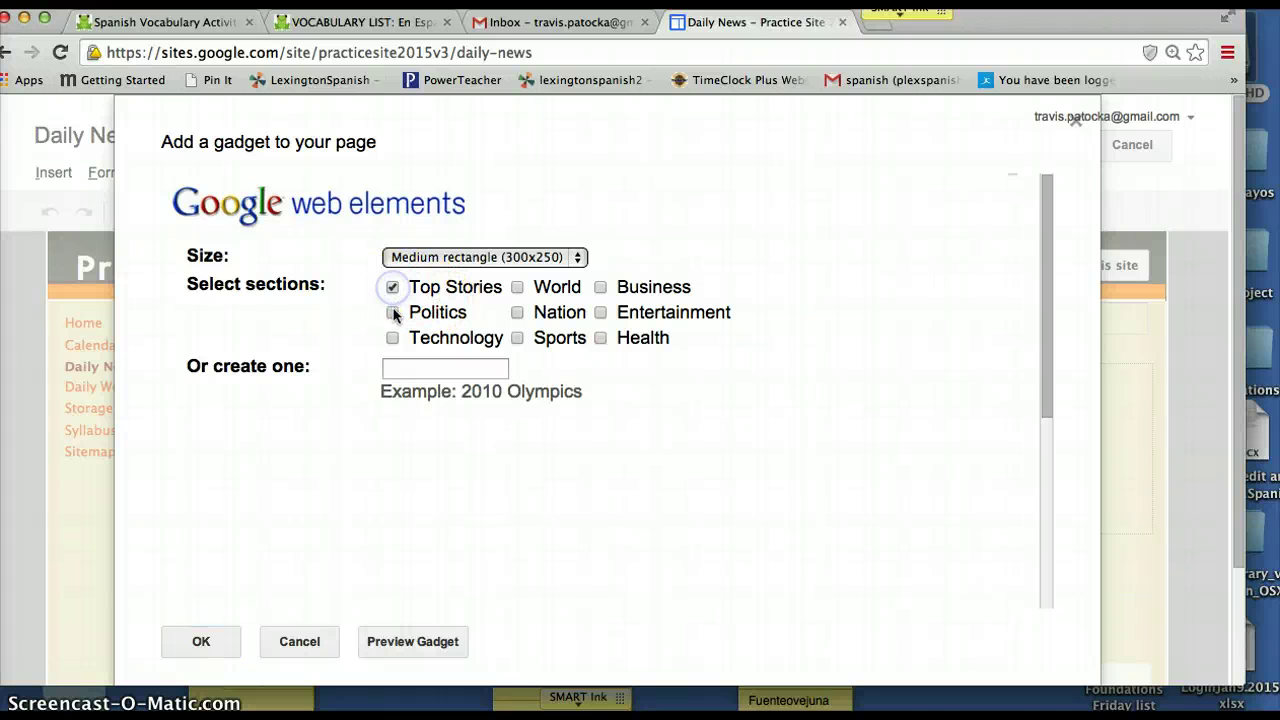
{"action": "left_click", "coordinate": [202, 641]}
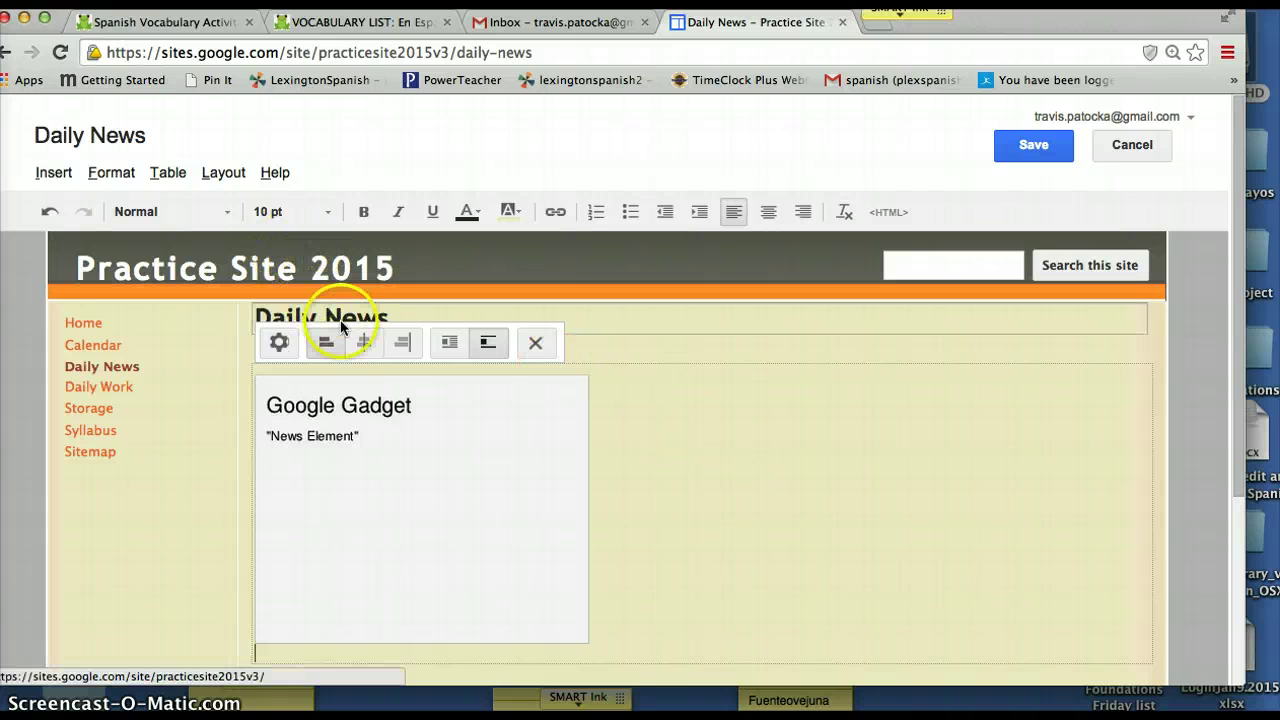
Step: Centre the news gadget and save the Daily News page
{"action": "left_click", "coordinate": [366, 343]}
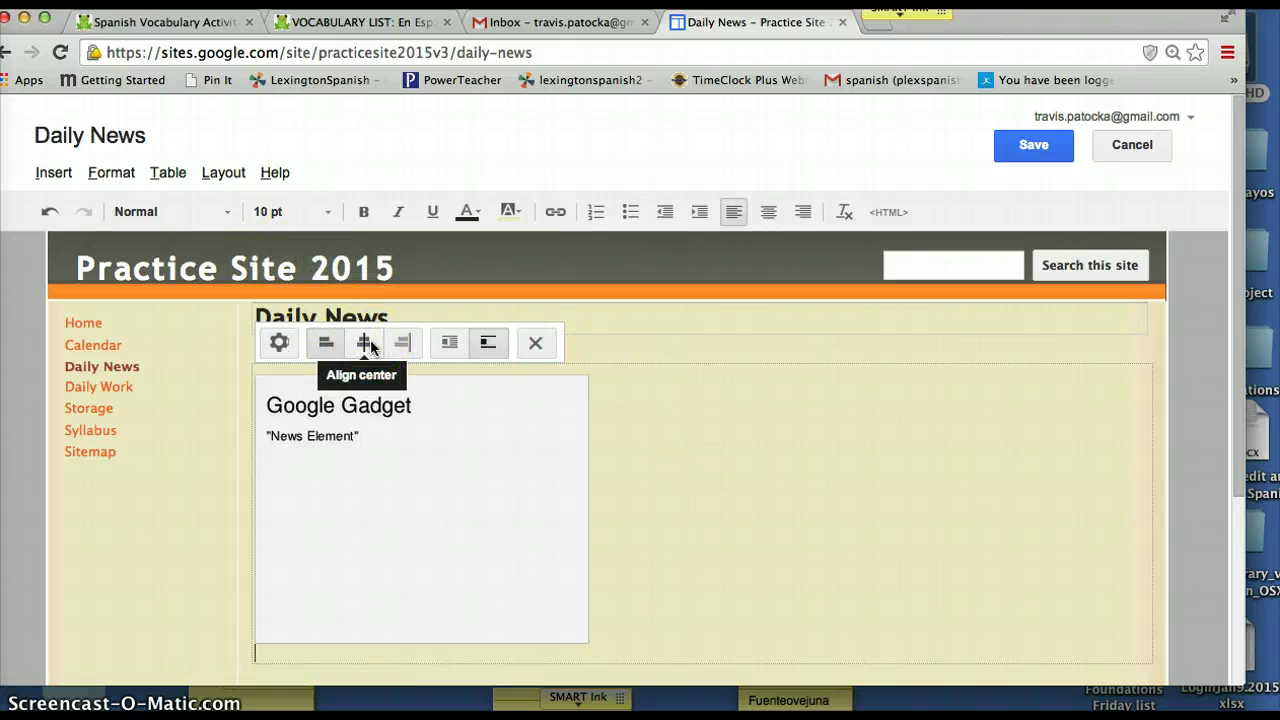
{"action": "left_click", "coordinate": [369, 343]}
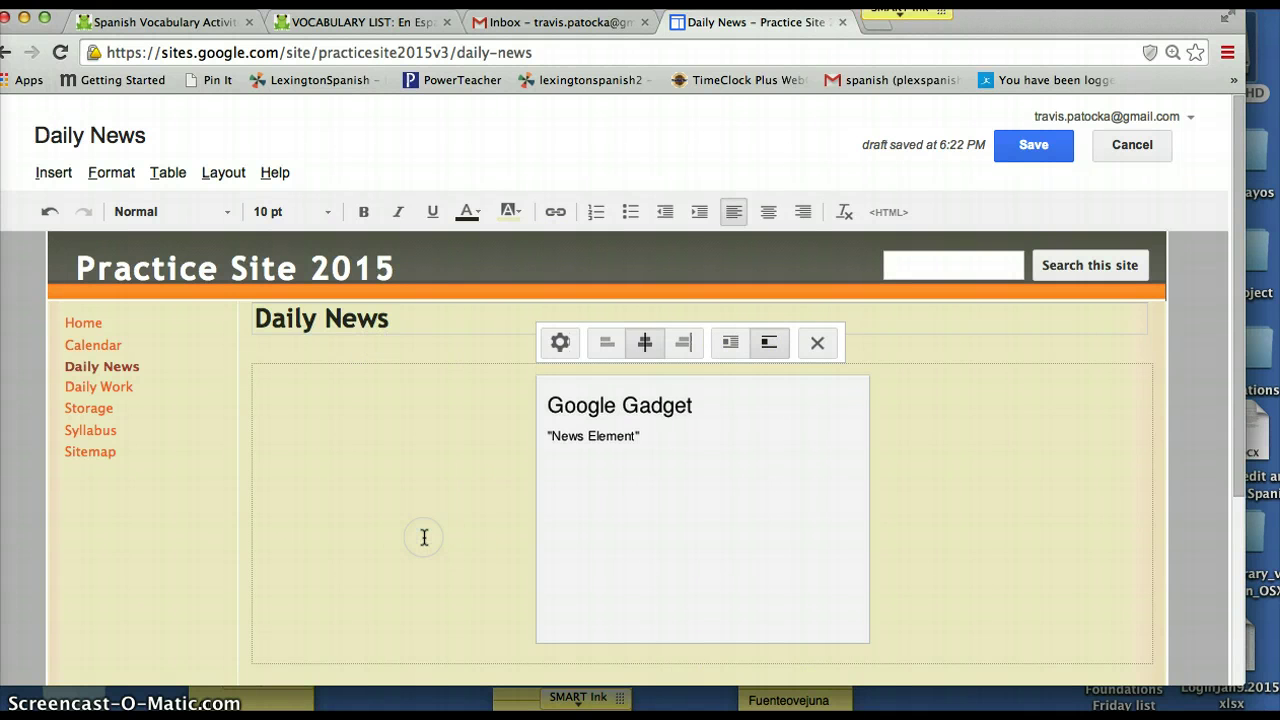
{"action": "left_click", "coordinate": [658, 347]}
{"action": "left_click", "coordinate": [1035, 146]}
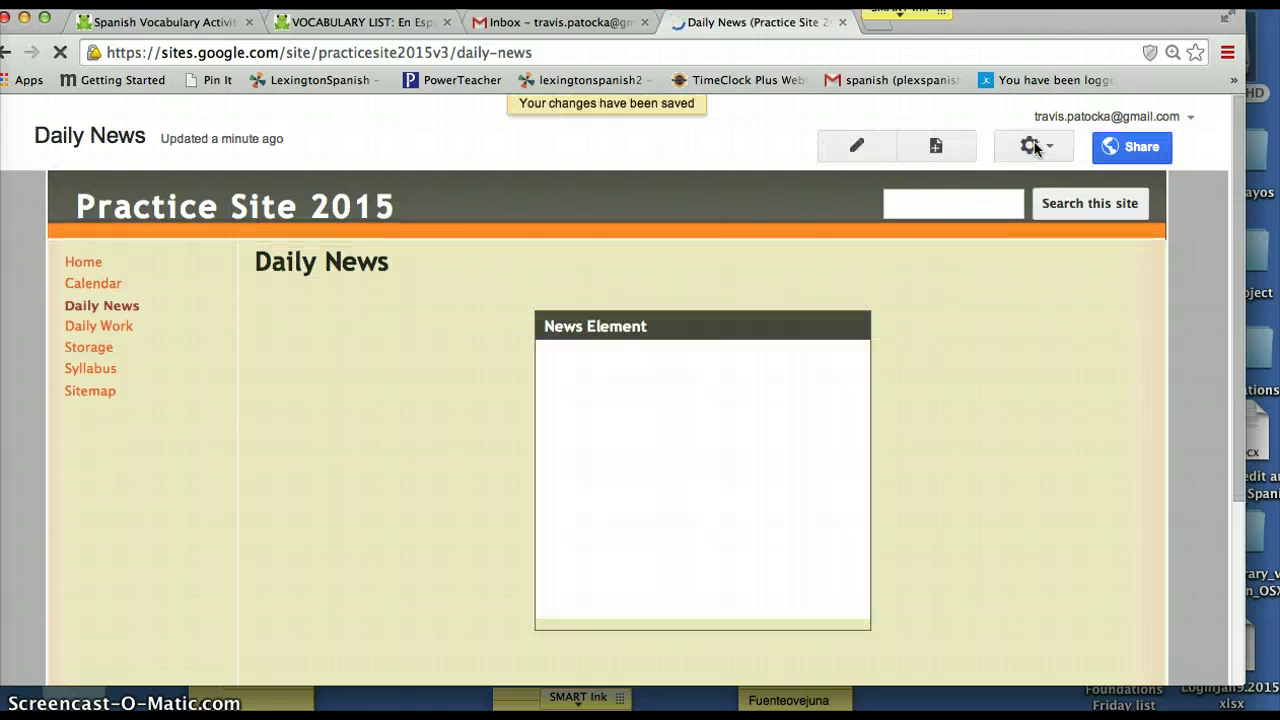
{"action": "scroll", "coordinate": [1004, 390], "scroll_direction": "down", "scroll_amount": 1}
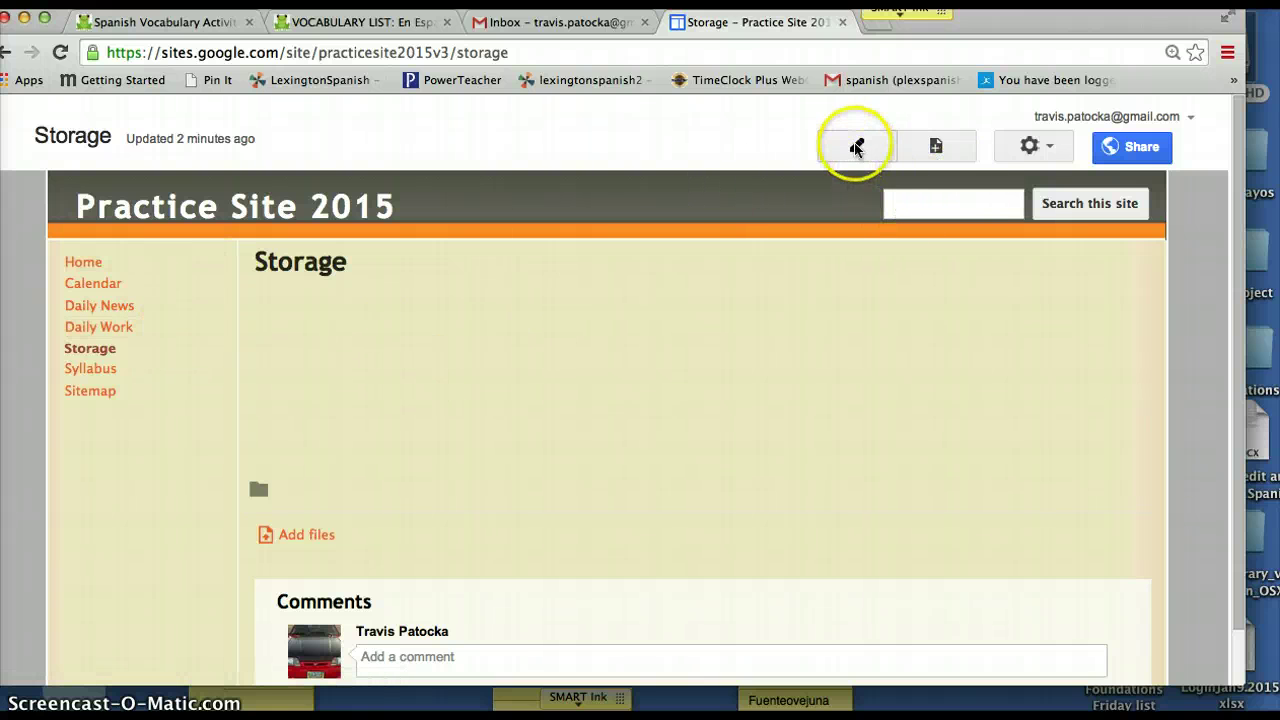
Step: Upload Spanish 1---Patocka.doc from Documents > Syllabus 2014–2015 to the Storage page
{"action": "left_click", "coordinate": [316, 538]}
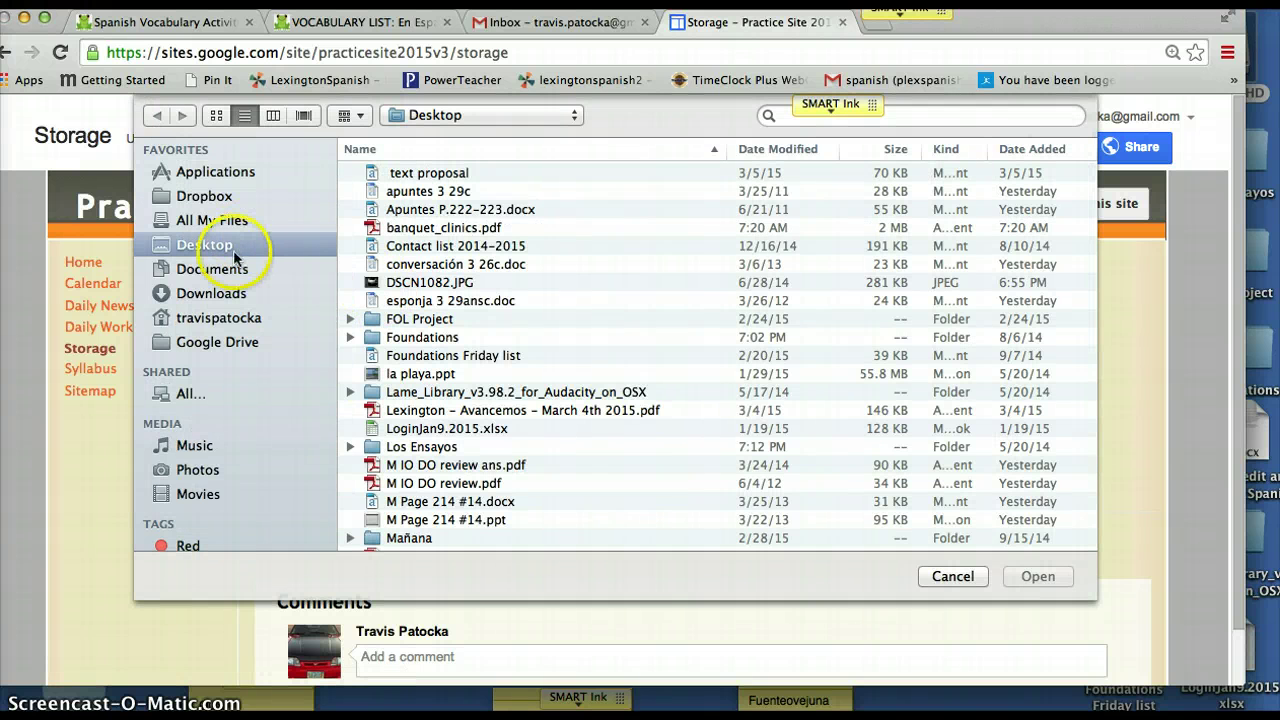
{"action": "left_click", "coordinate": [236, 269]}
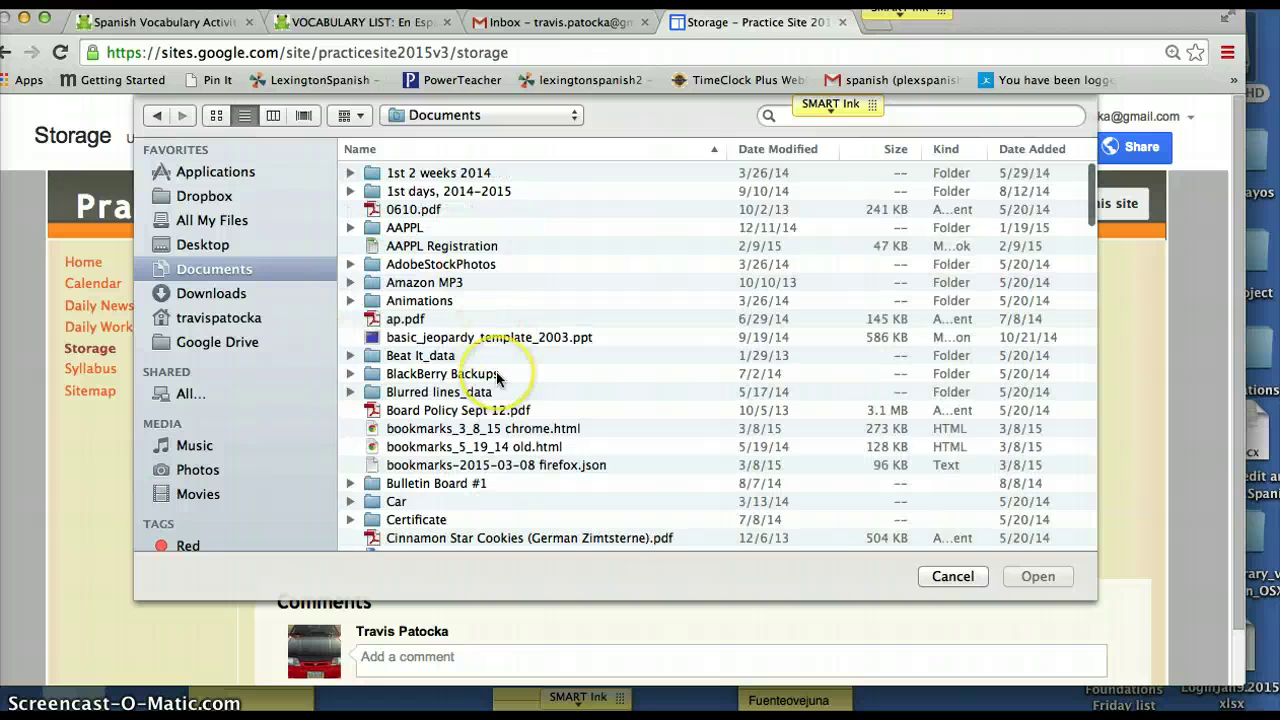
{"action": "scroll", "coordinate": [497, 378], "scroll_direction": "down", "scroll_amount": 15}
{"action": "scroll", "coordinate": [497, 378], "scroll_direction": "down", "scroll_amount": 10}
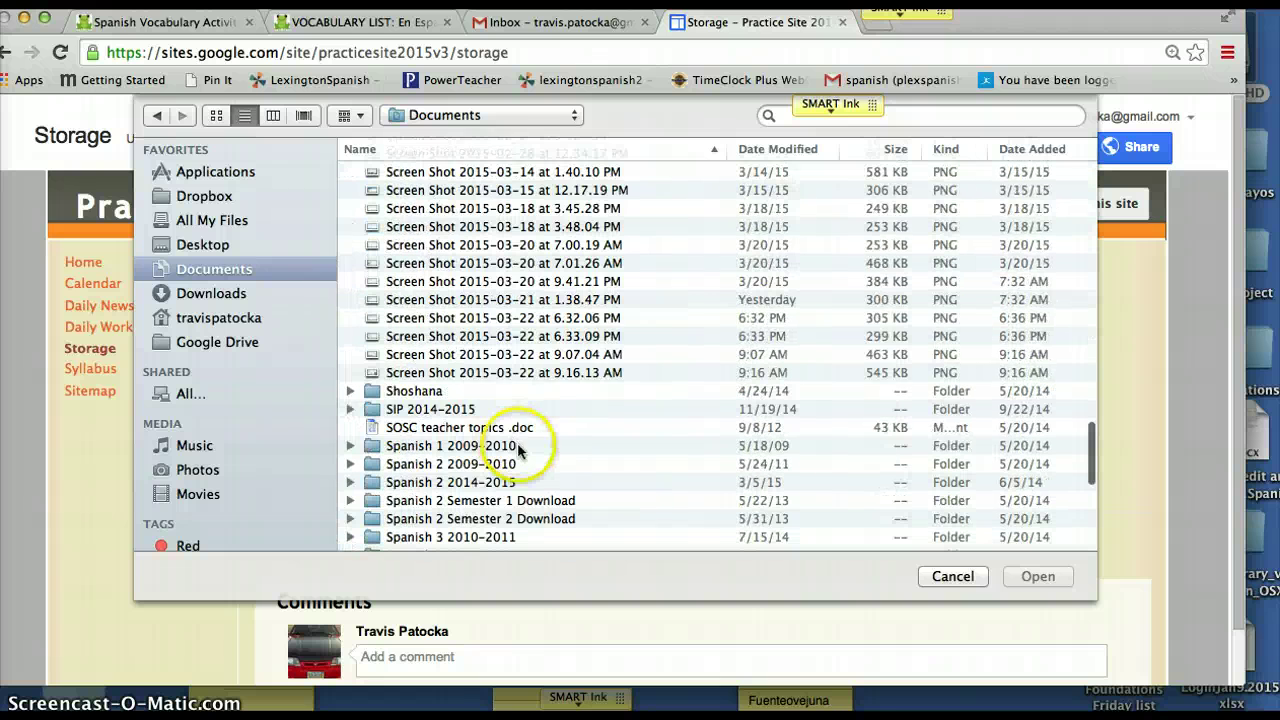
{"action": "scroll", "coordinate": [525, 462], "scroll_direction": "up", "scroll_amount": 4}
{"action": "scroll", "coordinate": [519, 452], "scroll_direction": "down", "scroll_amount": 15}
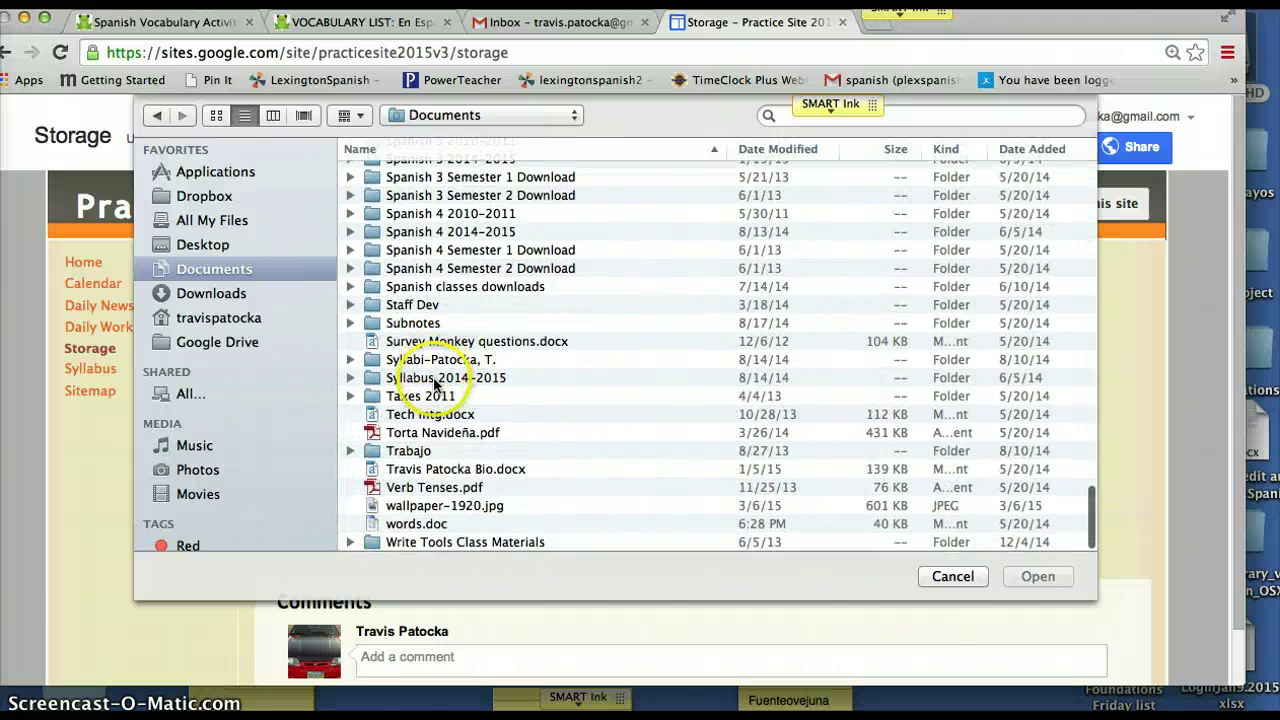
{"action": "double_click", "coordinate": [433, 377]}
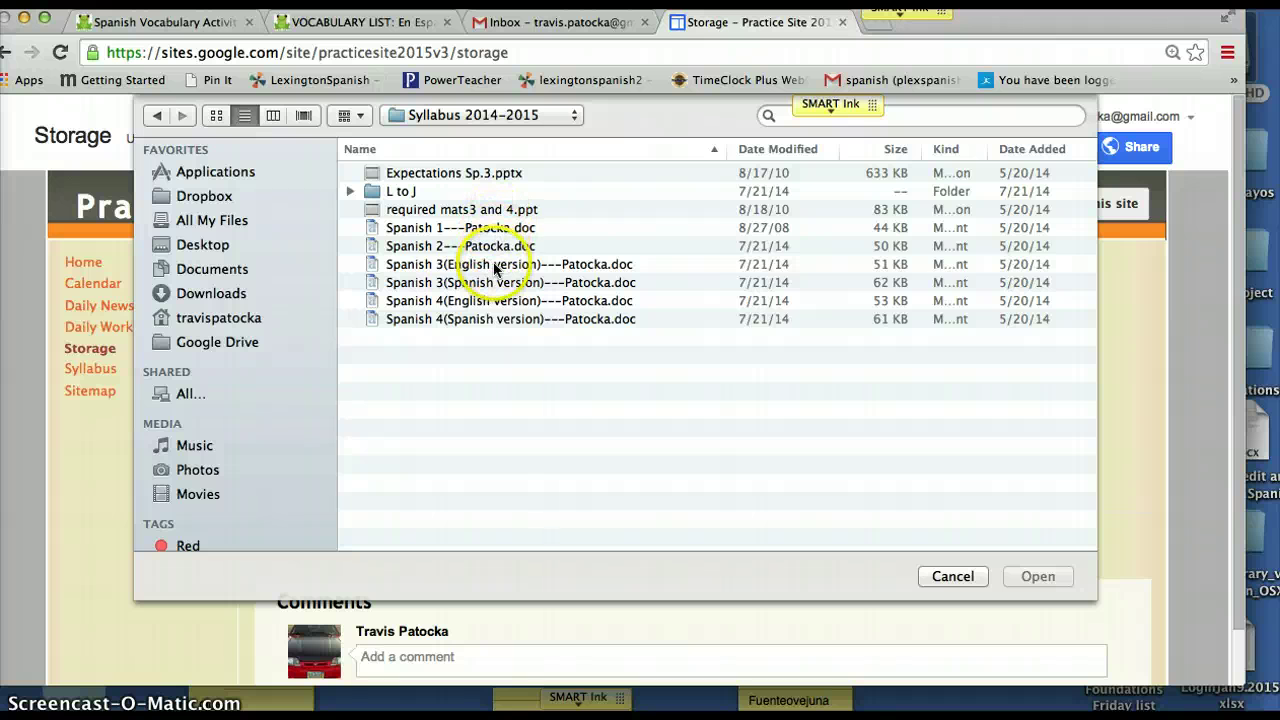
{"action": "left_click", "coordinate": [484, 232]}
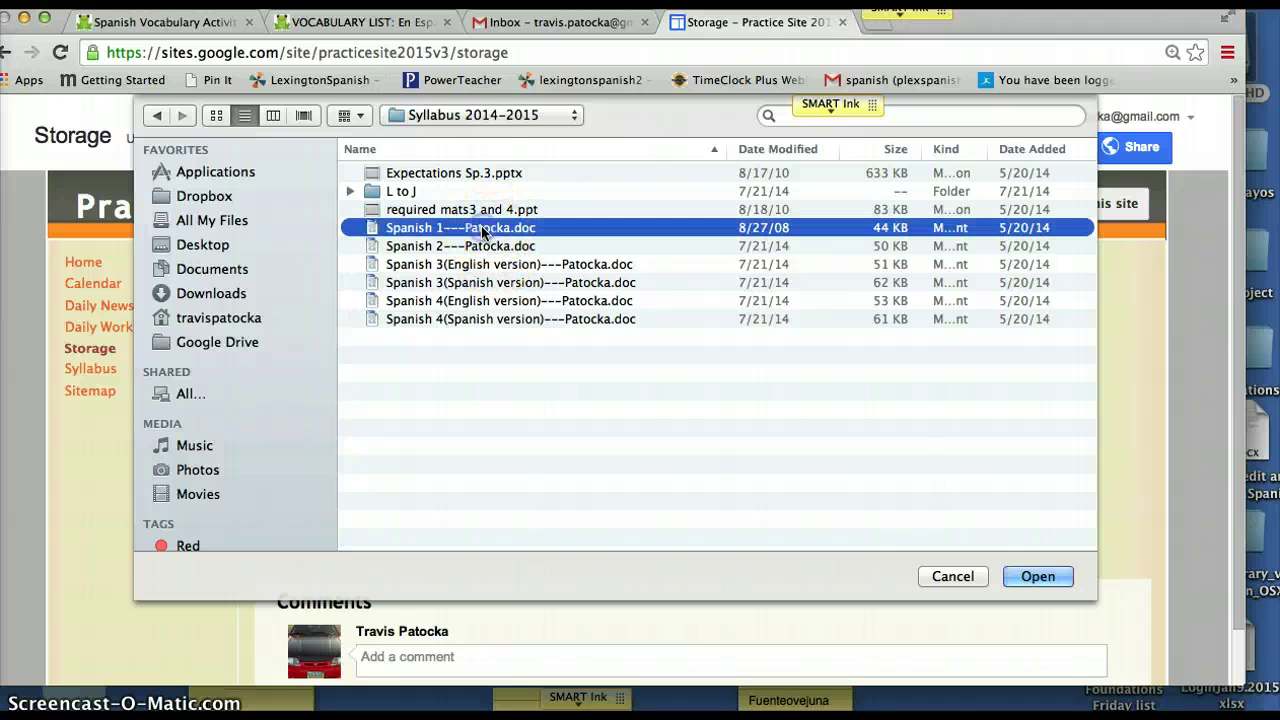
{"action": "left_click", "coordinate": [1045, 576]}
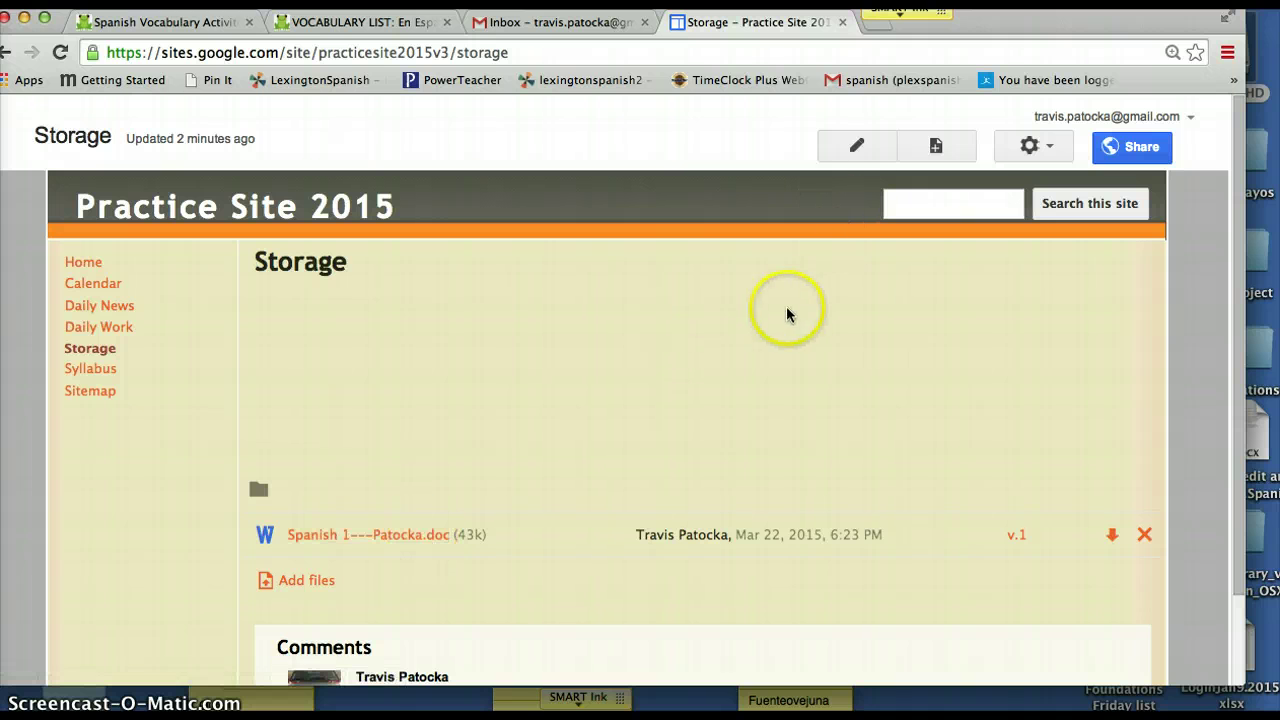
Step: Place a link to Spanish 1---Patocka.doc in the Storage page body and save
{"action": "left_click", "coordinate": [862, 146]}
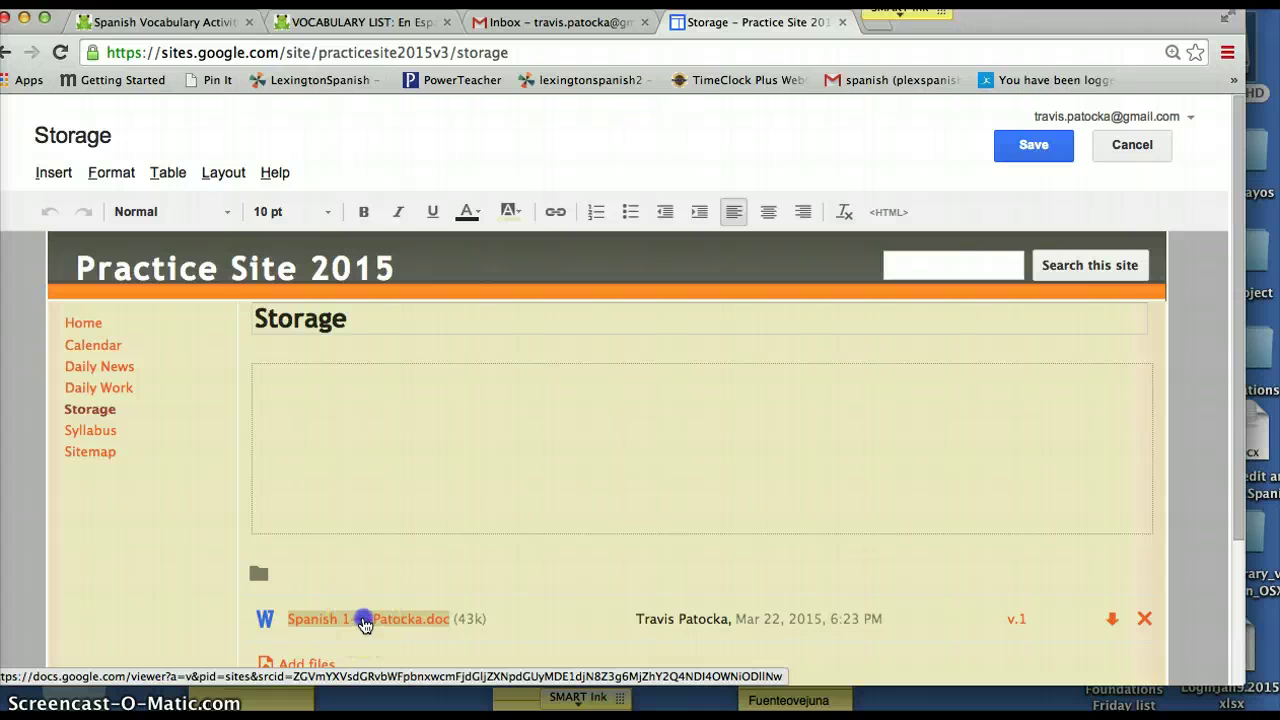
{"action": "left_click_drag", "start_coordinate": [365, 622], "coordinate": [437, 440]}
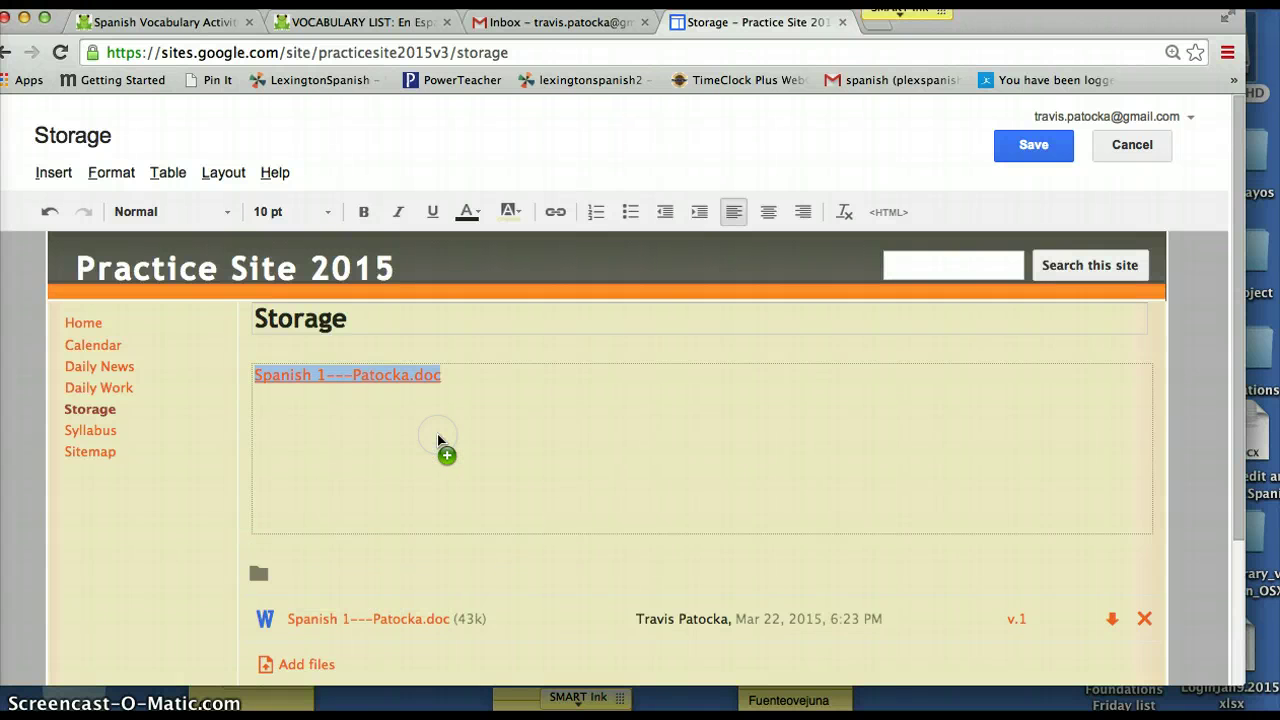
{"action": "left_click", "coordinate": [516, 408]}
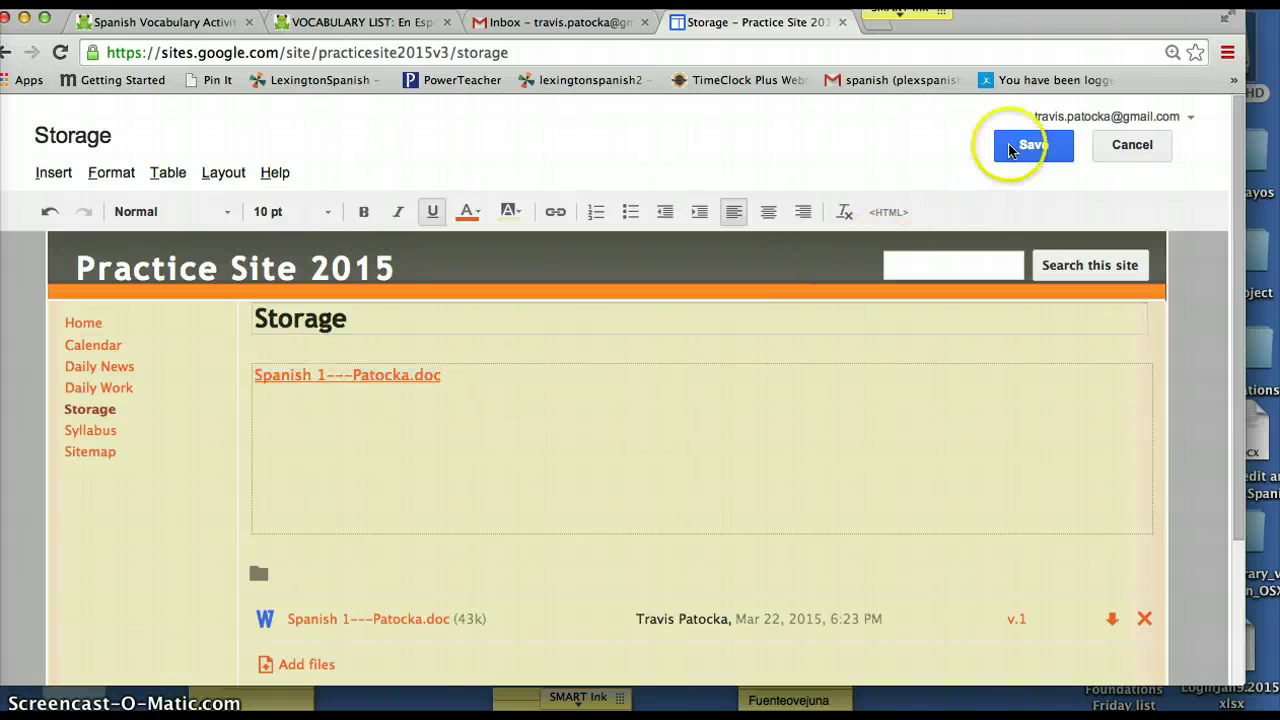
{"action": "left_click", "coordinate": [1033, 145]}
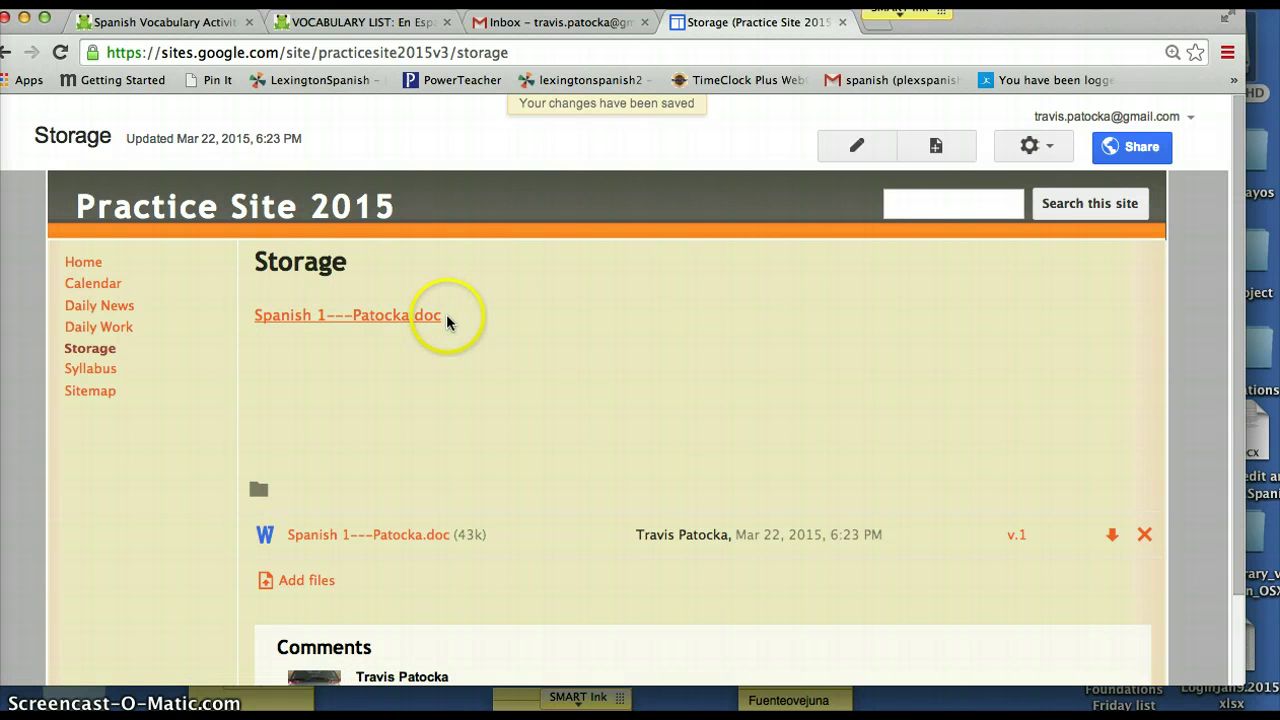
Step: Select the Spanish 1---Patocka.doc link text and copy it via Edit > Copy
{"action": "left_click_drag", "start_coordinate": [444, 318], "coordinate": [352, 320]}
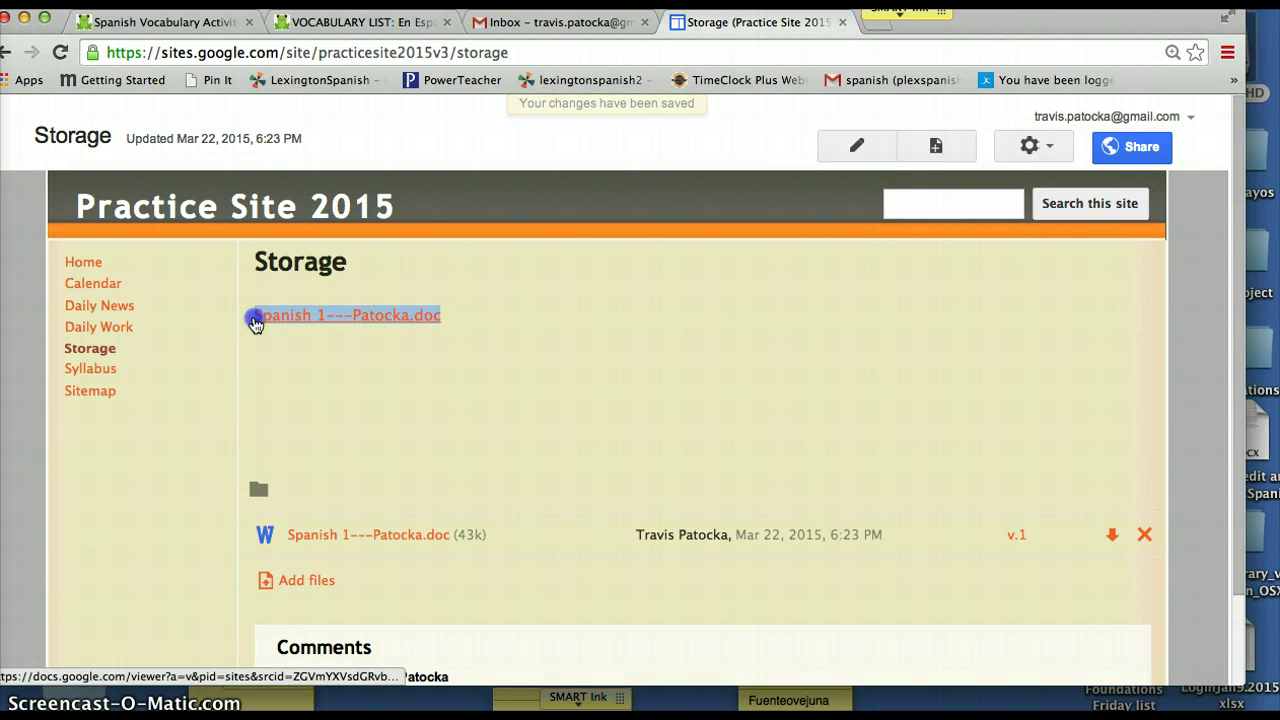
{"action": "left_click_drag", "start_coordinate": [255, 320], "coordinate": [251, 314]}
{"action": "left_click", "coordinate": [180, 2]}
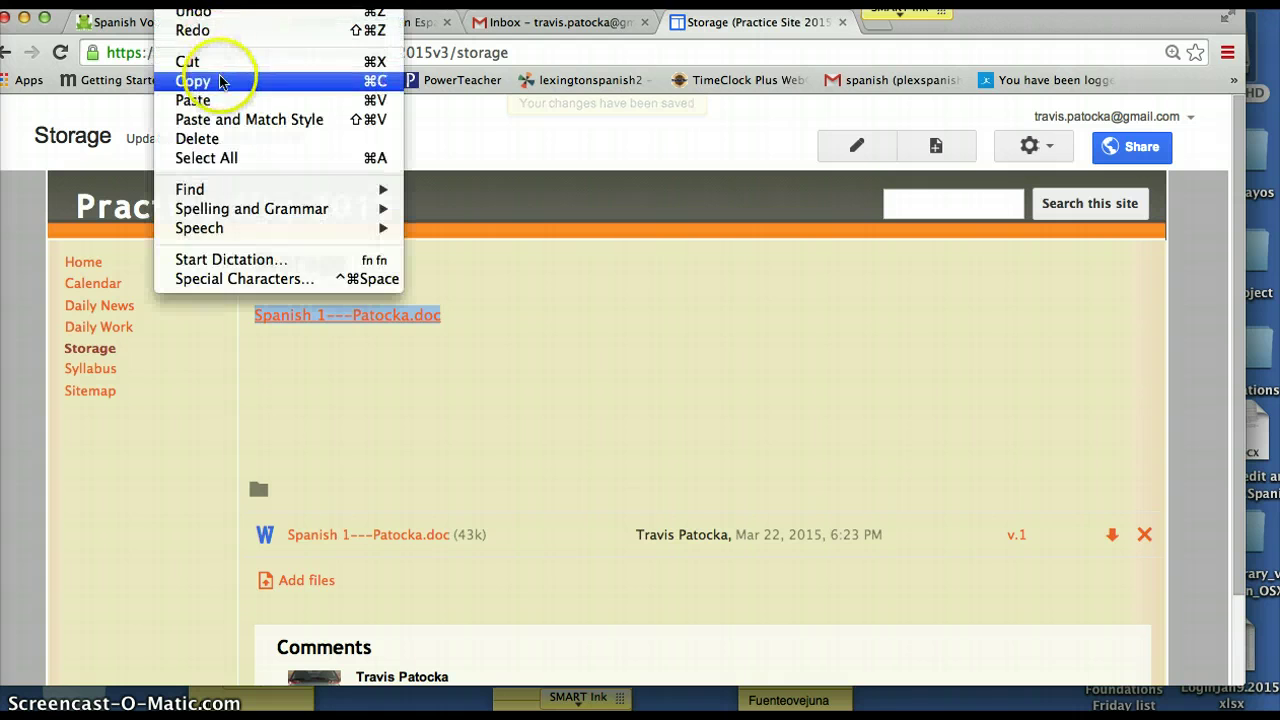
{"action": "left_click", "coordinate": [215, 78]}
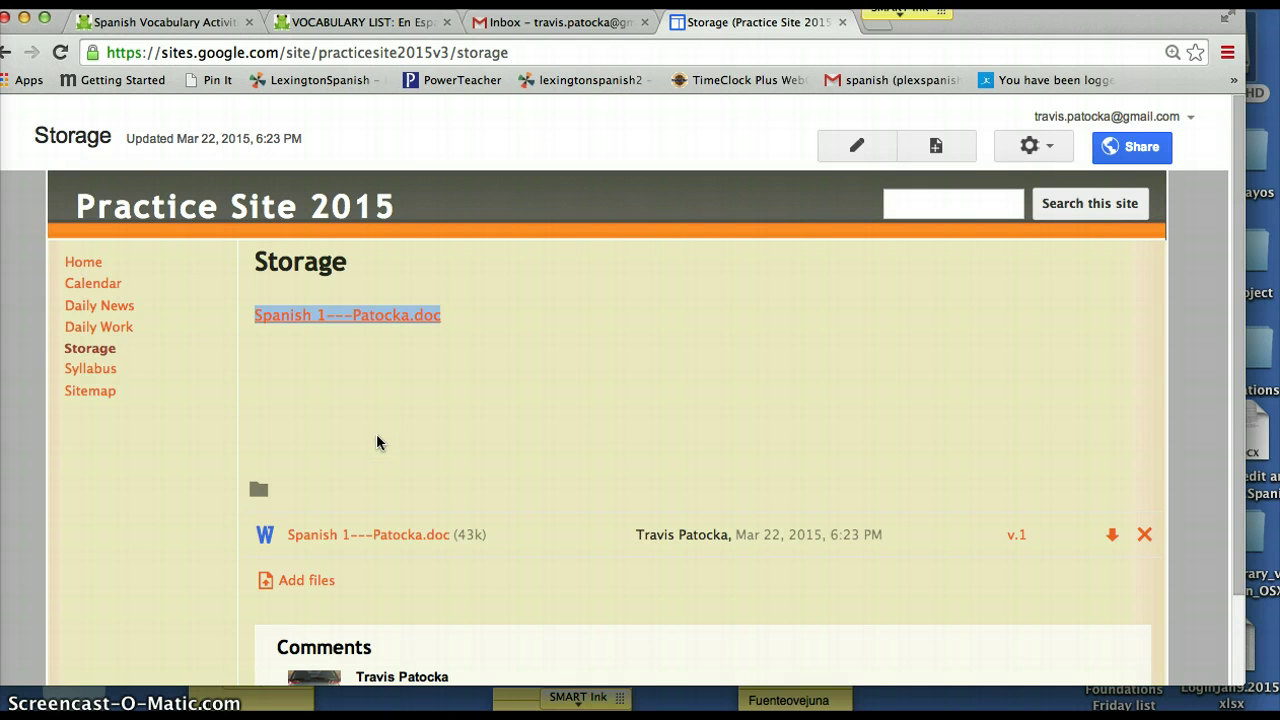
Step: Edit the Syllabus page, paste the Spanish 1---Patocka.doc link into its body, and save
{"action": "left_click", "coordinate": [484, 368]}
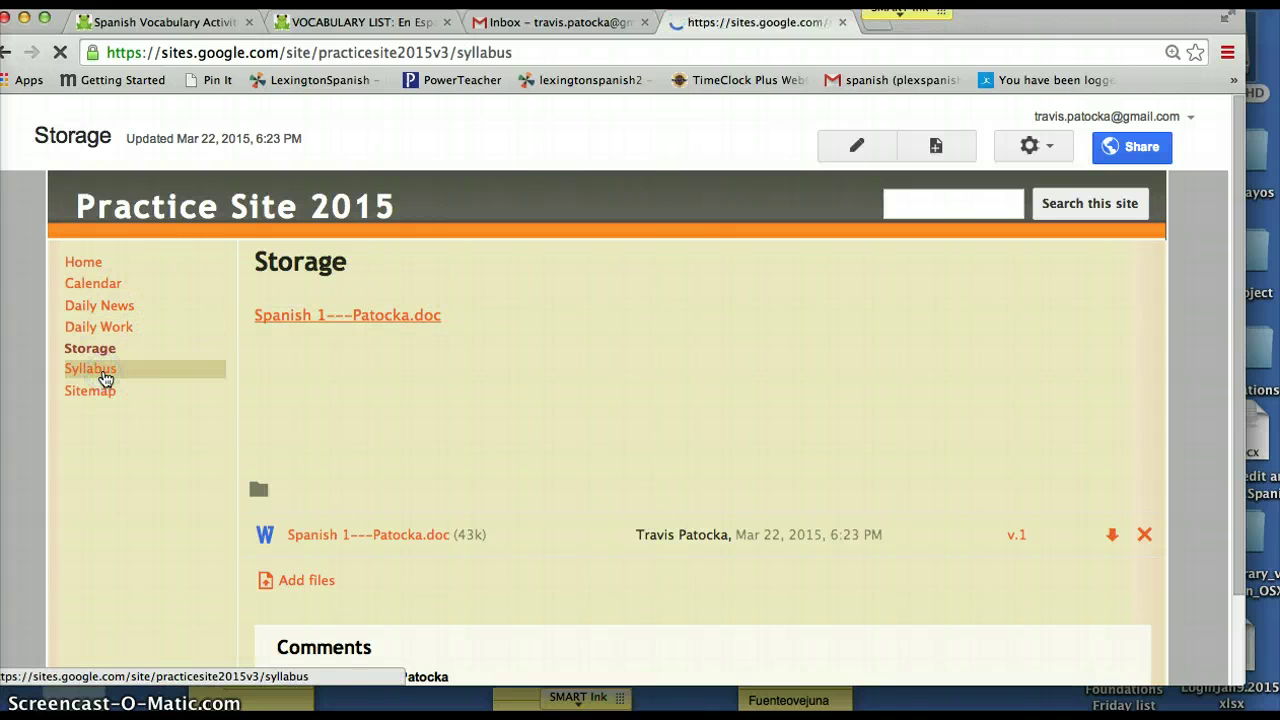
{"action": "left_click", "coordinate": [868, 145]}
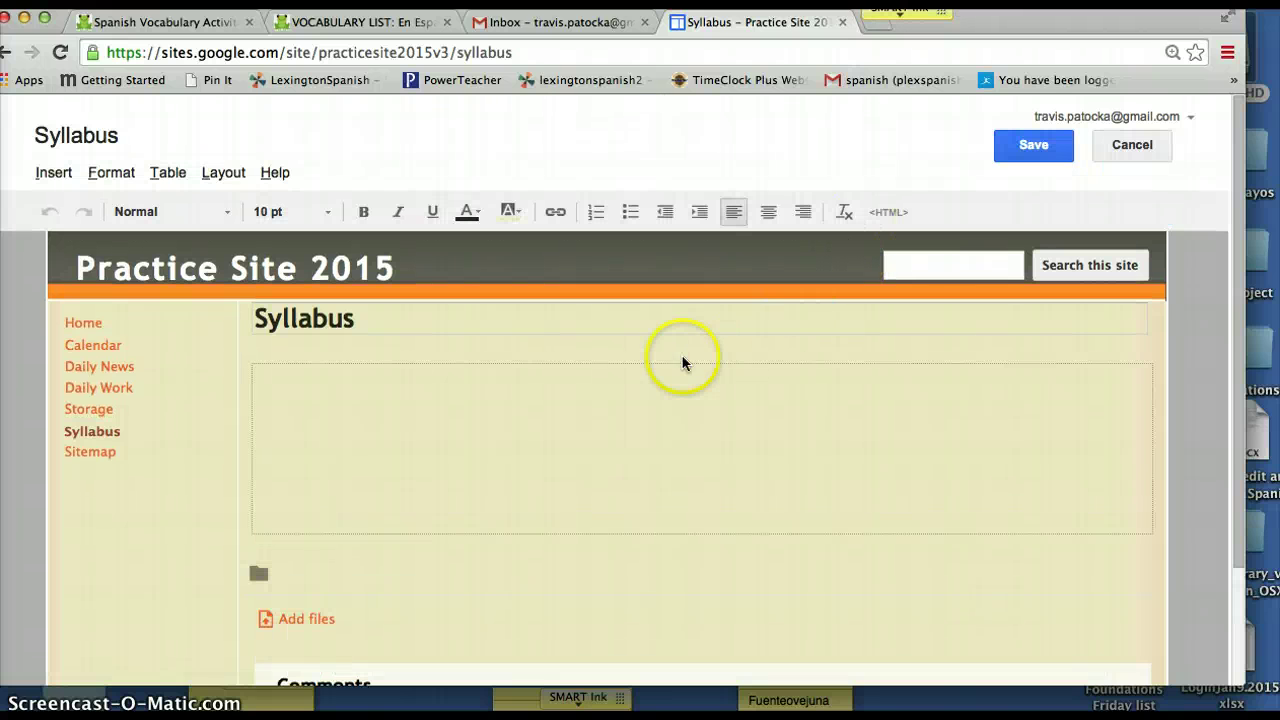
{"action": "left_click", "coordinate": [287, 389]}
{"action": "left_click", "coordinate": [180, 0]}
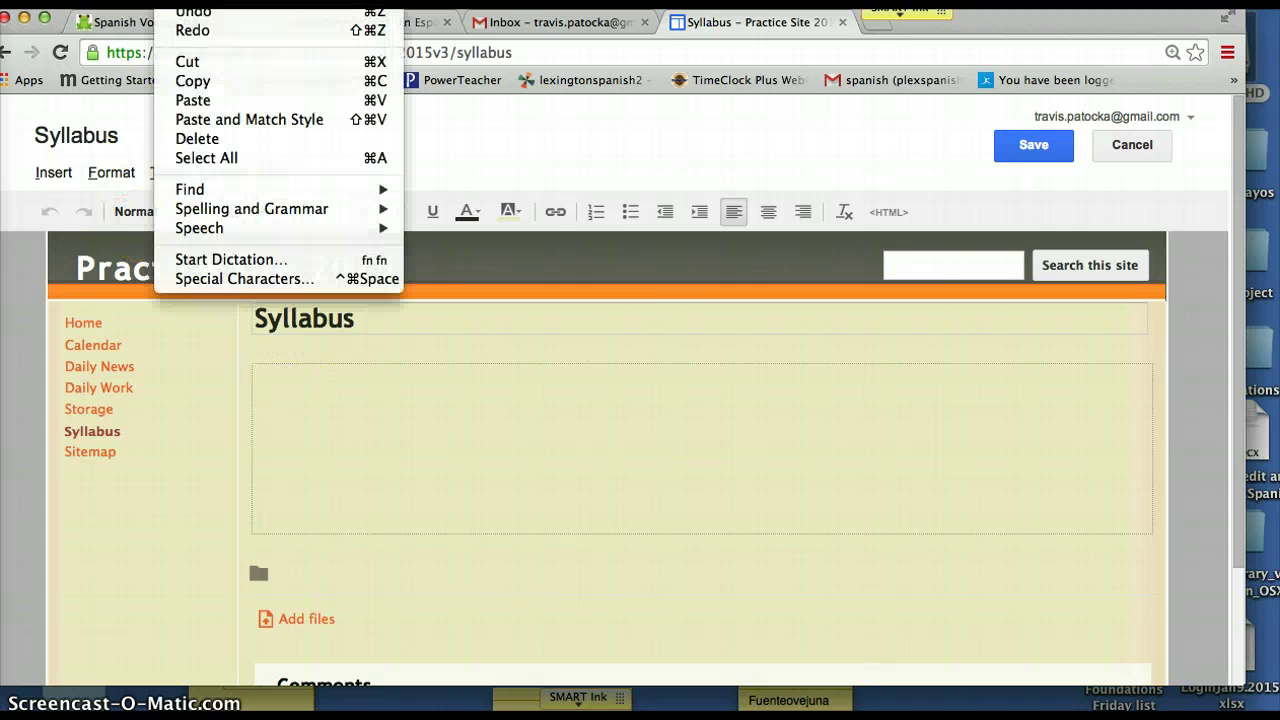
{"action": "left_click", "coordinate": [208, 100]}
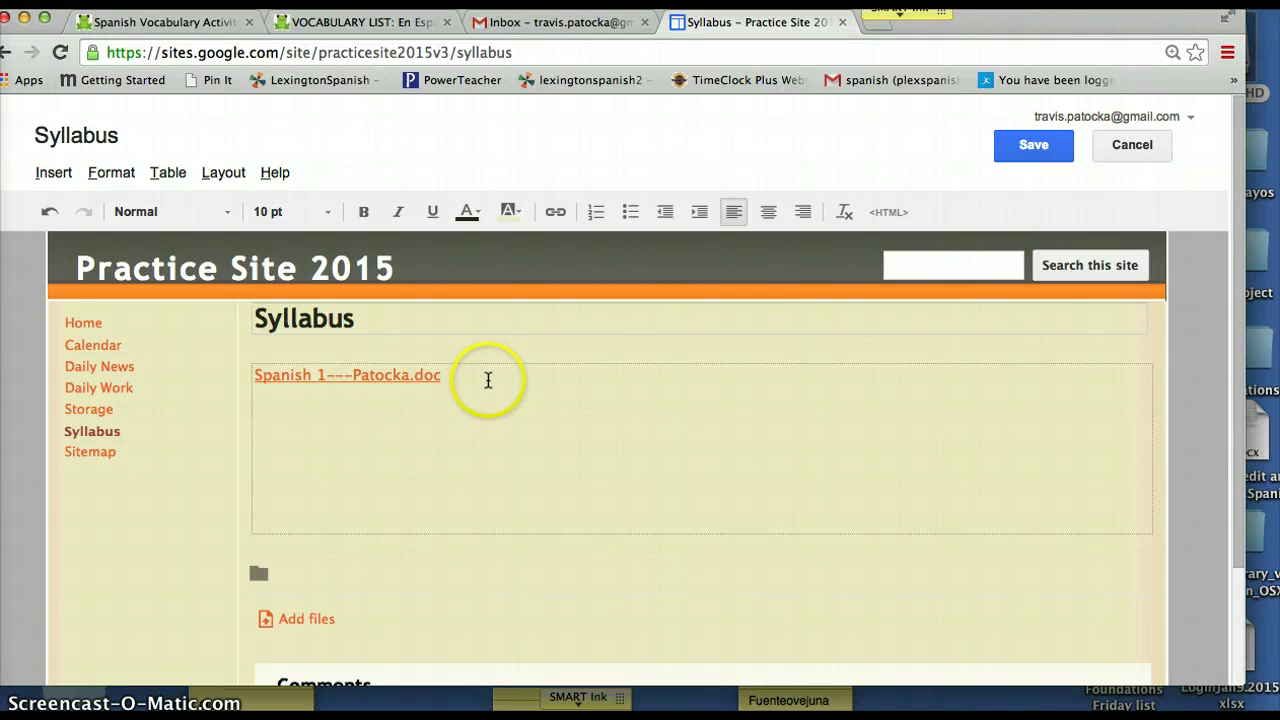
{"action": "left_click", "coordinate": [1008, 152]}
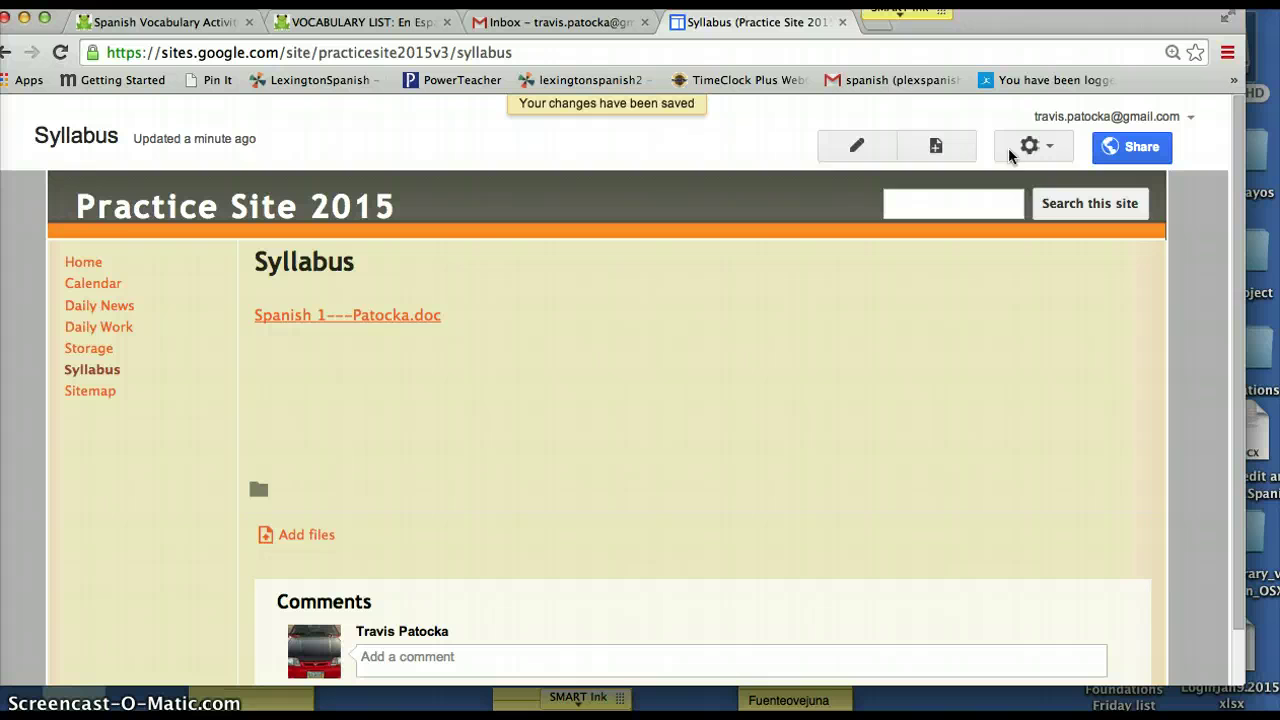
{"action": "left_click", "coordinate": [1134, 150]}
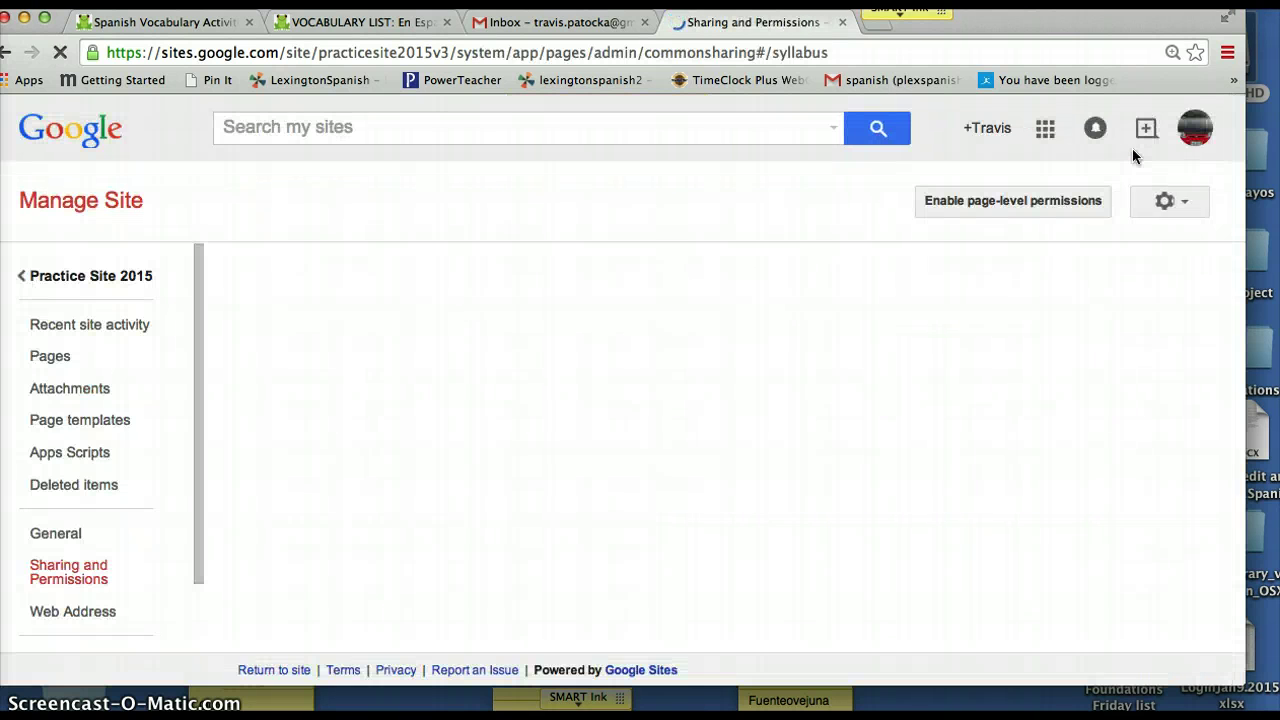
{"action": "scroll", "coordinate": [614, 365], "scroll_direction": "down", "scroll_amount": 3}
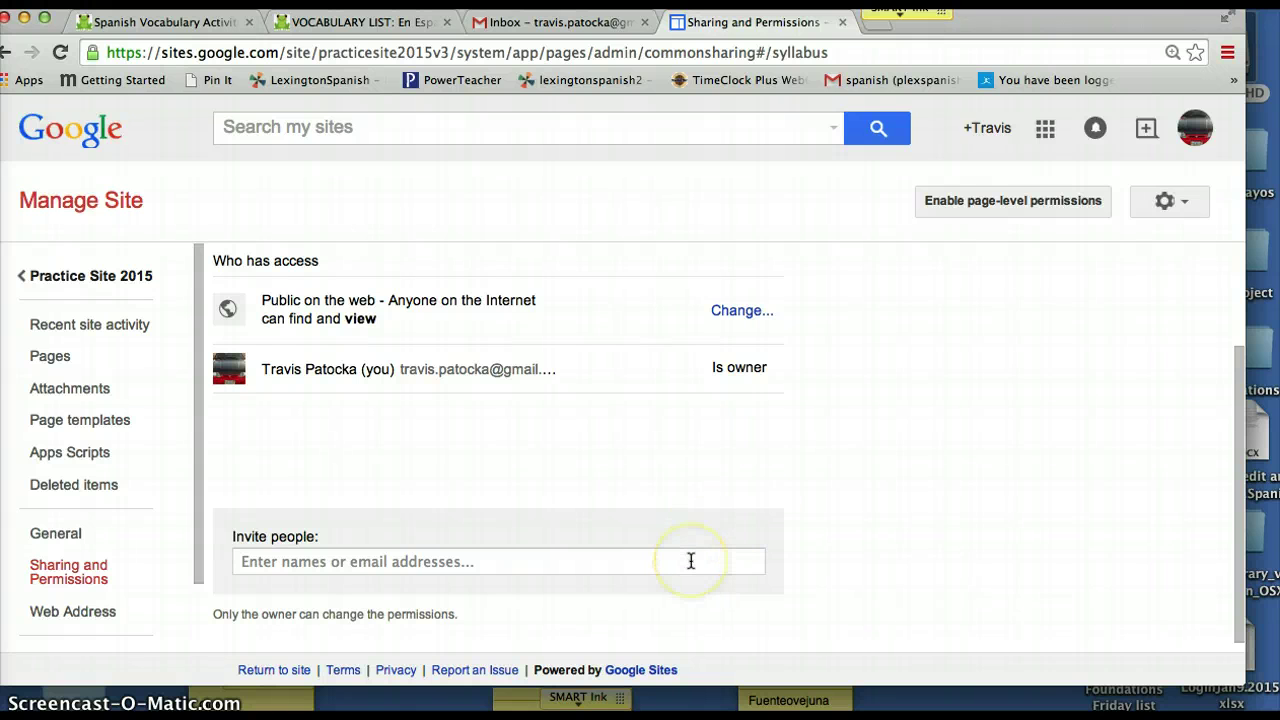
{"action": "scroll", "coordinate": [772, 504], "scroll_direction": "up", "scroll_amount": 3}
{"action": "scroll", "coordinate": [772, 504], "scroll_direction": "down", "scroll_amount": 3}
{"action": "scroll", "coordinate": [592, 350], "scroll_direction": "up", "scroll_amount": 3}
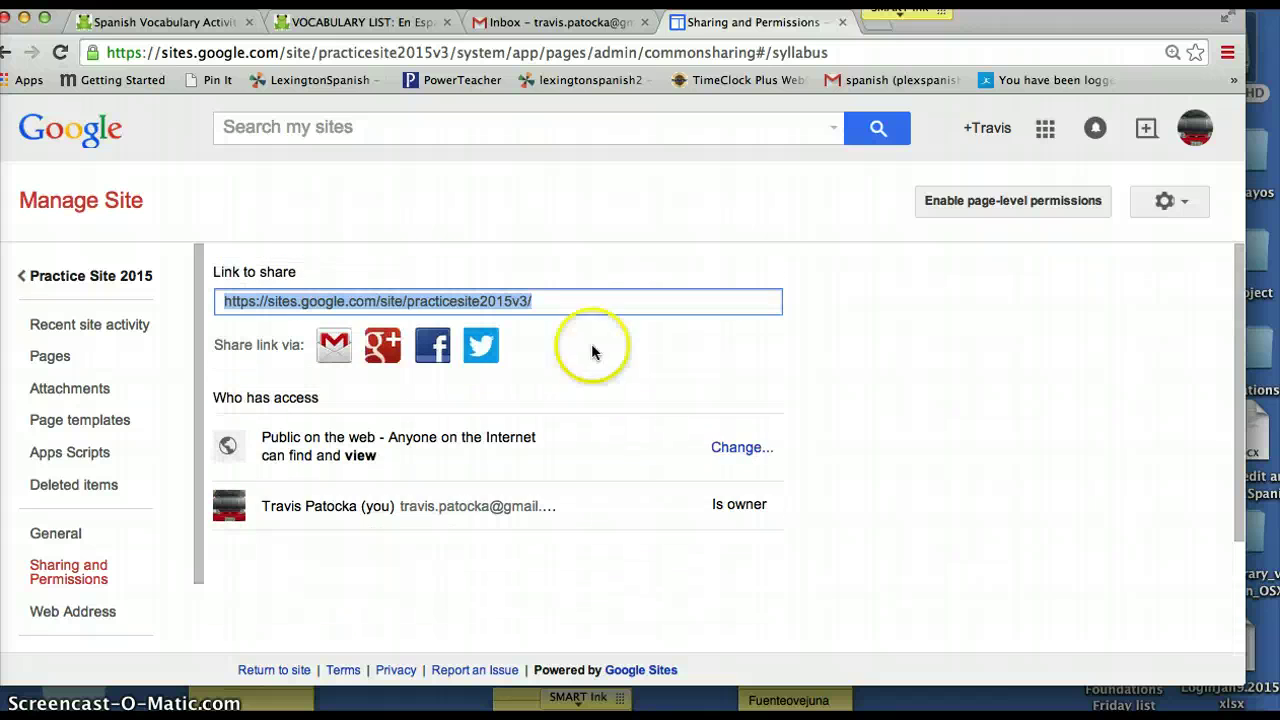
{"action": "left_click", "coordinate": [7, 57]}
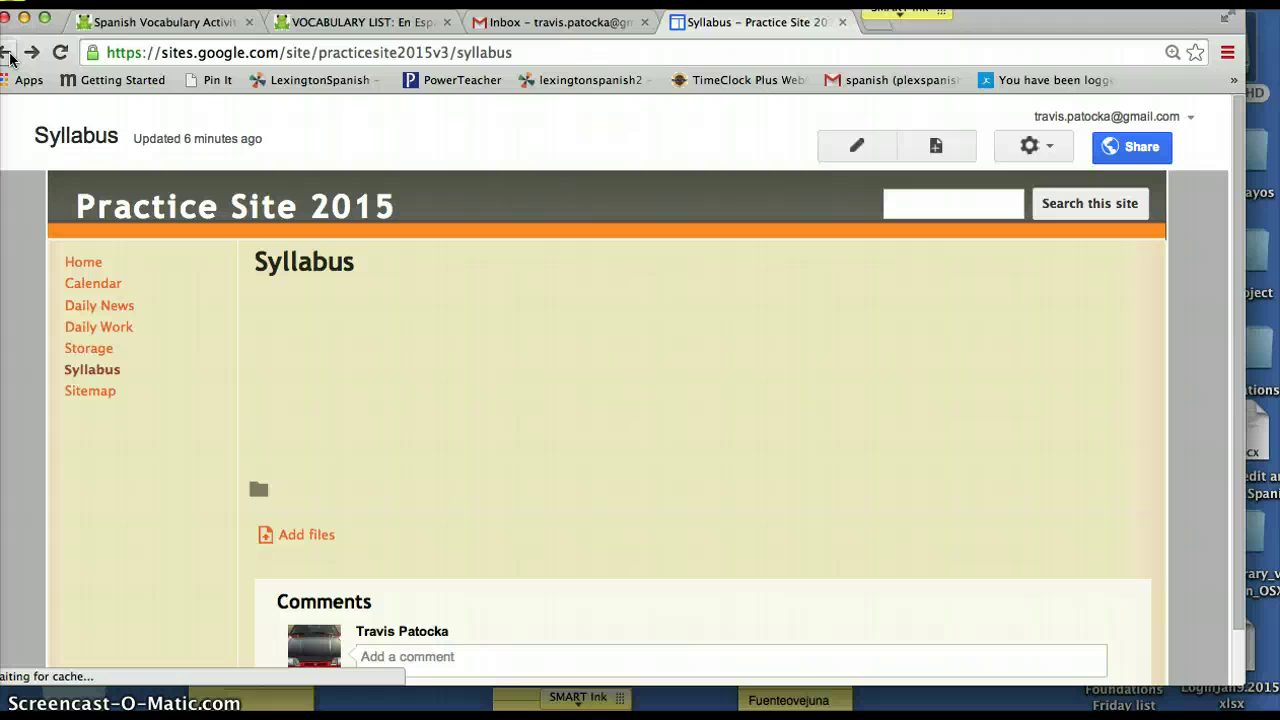
Step: Reload the Syllabus page and open the linked Spanish 1---Patocka.doc in the Docs viewer
{"action": "left_click", "coordinate": [574, 52]}
{"action": "key", "text": "Return"}
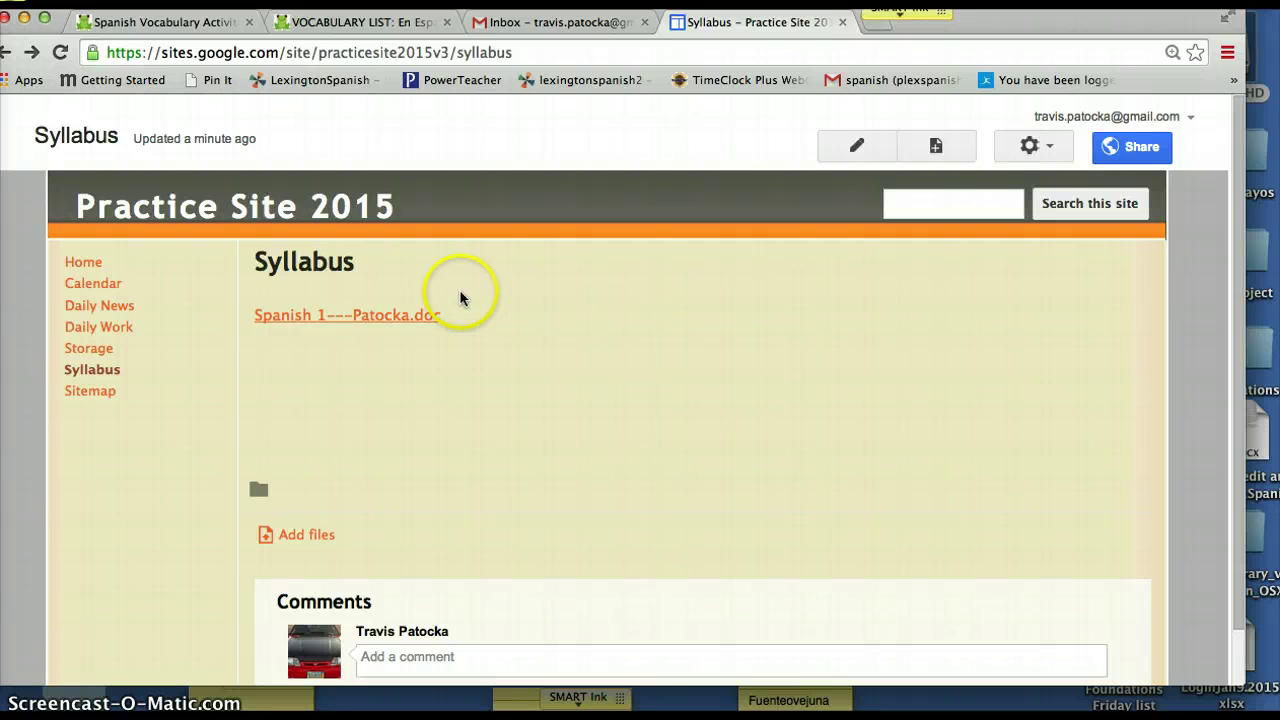
{"action": "left_click", "coordinate": [409, 315]}
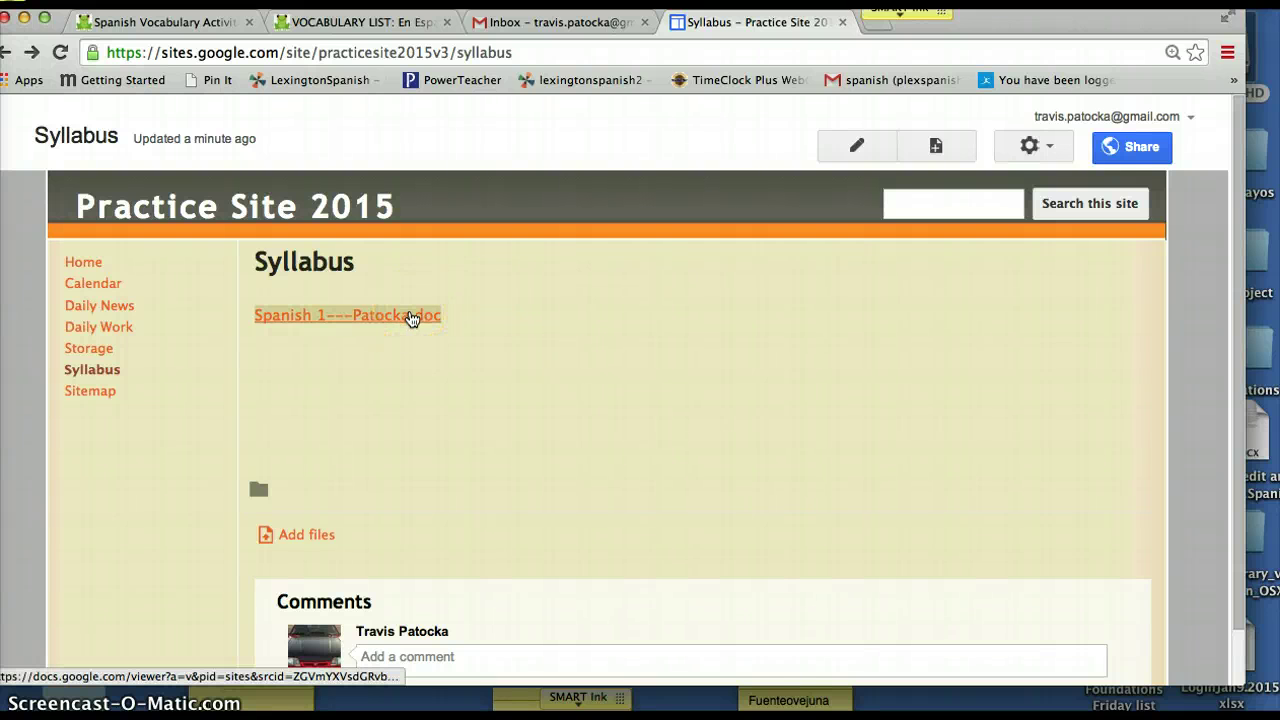
{"action": "left_click", "coordinate": [411, 317]}
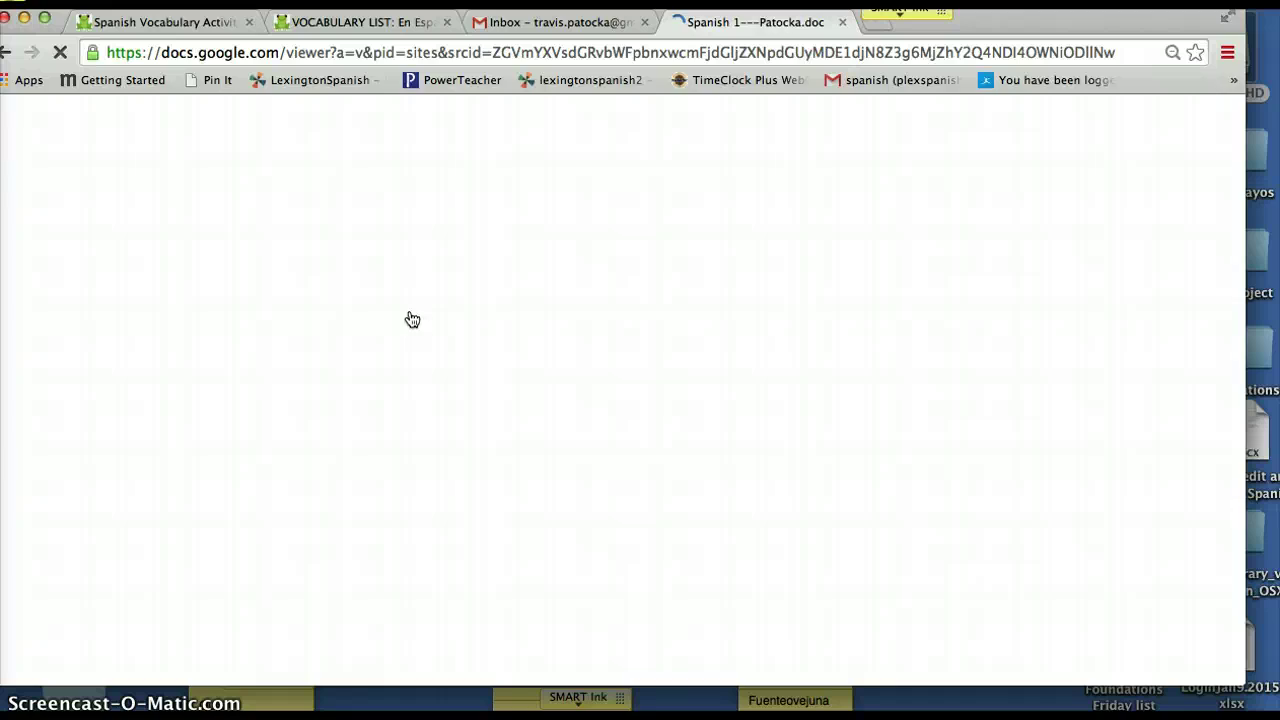
Step: Scroll through the syllabus preview, then go back to the Syllabus page
{"action": "scroll", "coordinate": [738, 504], "scroll_direction": "down", "scroll_amount": 10}
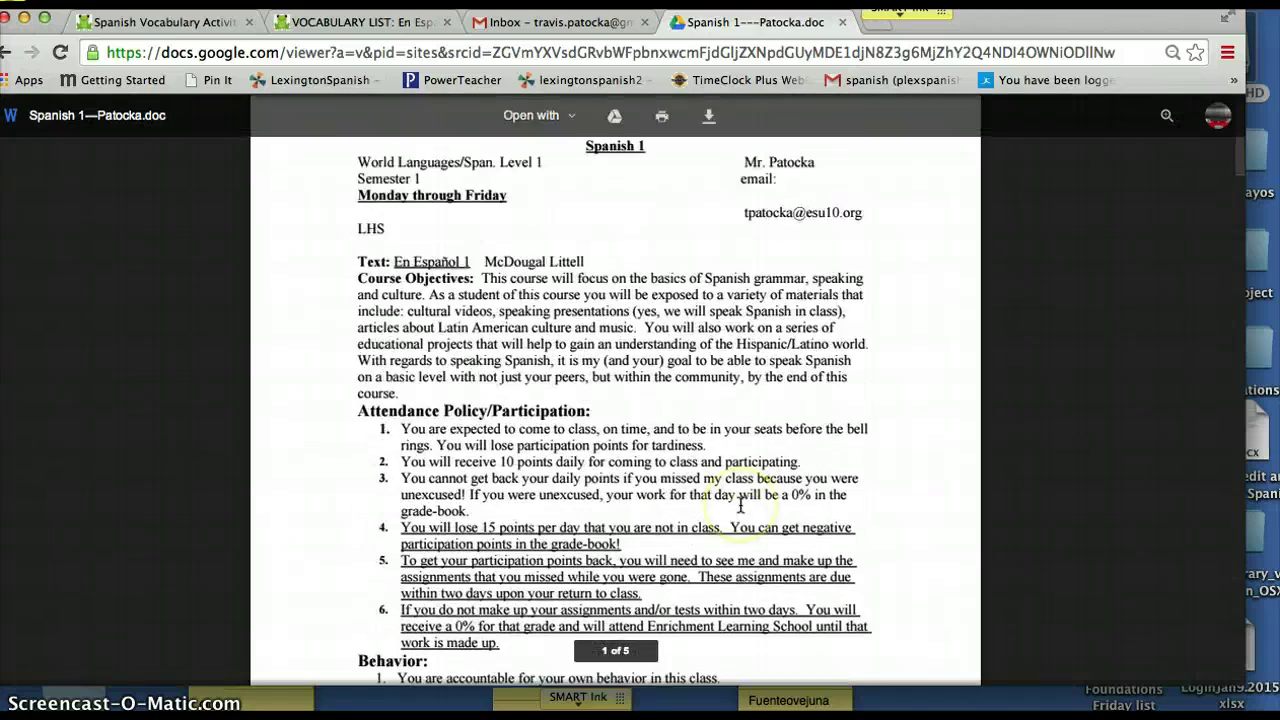
{"action": "scroll", "coordinate": [741, 505], "scroll_direction": "down", "scroll_amount": 5}
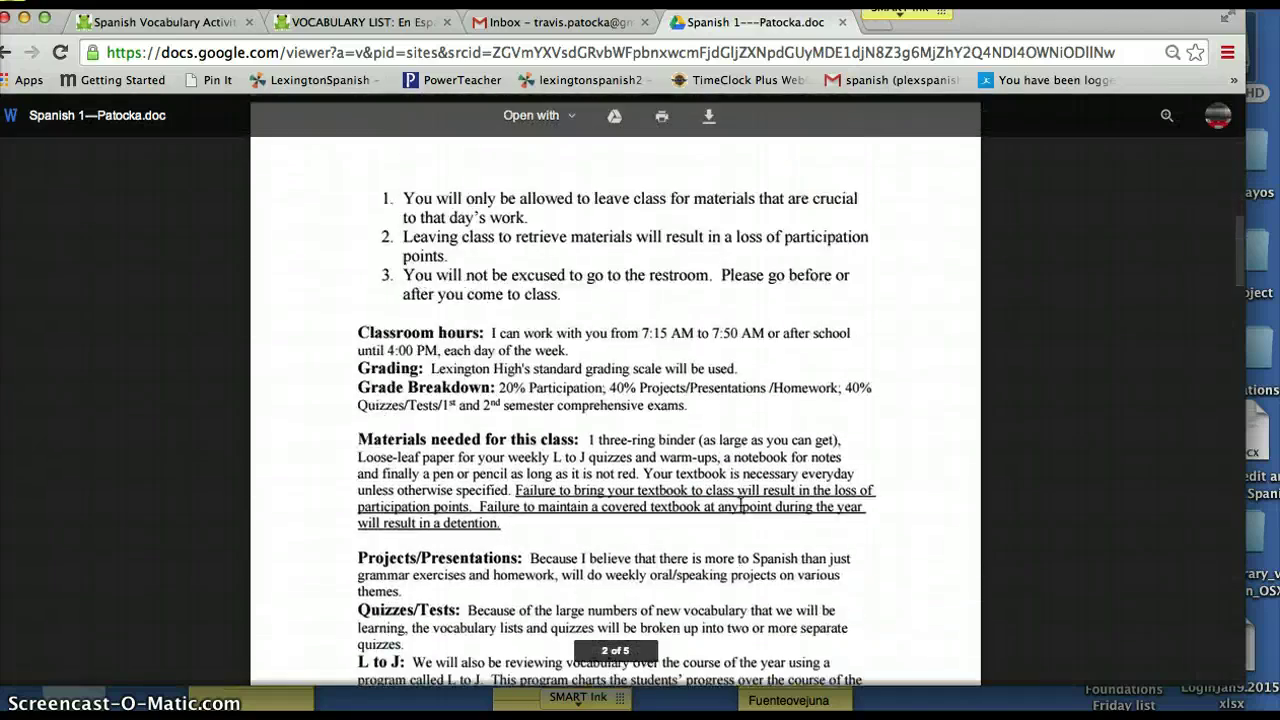
{"action": "scroll", "coordinate": [735, 320], "scroll_direction": "up", "scroll_amount": 10}
{"action": "left_click", "coordinate": [729, 138]}
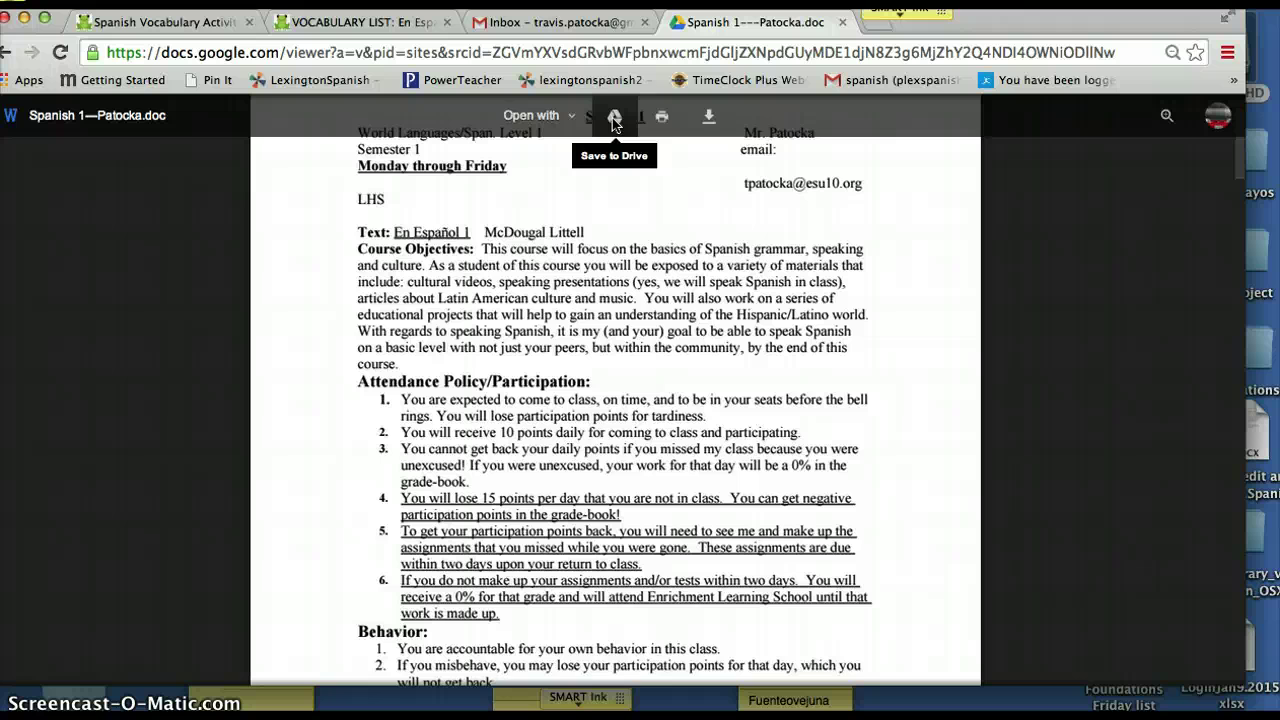
{"action": "scroll", "coordinate": [669, 214], "scroll_direction": "up", "scroll_amount": 3}
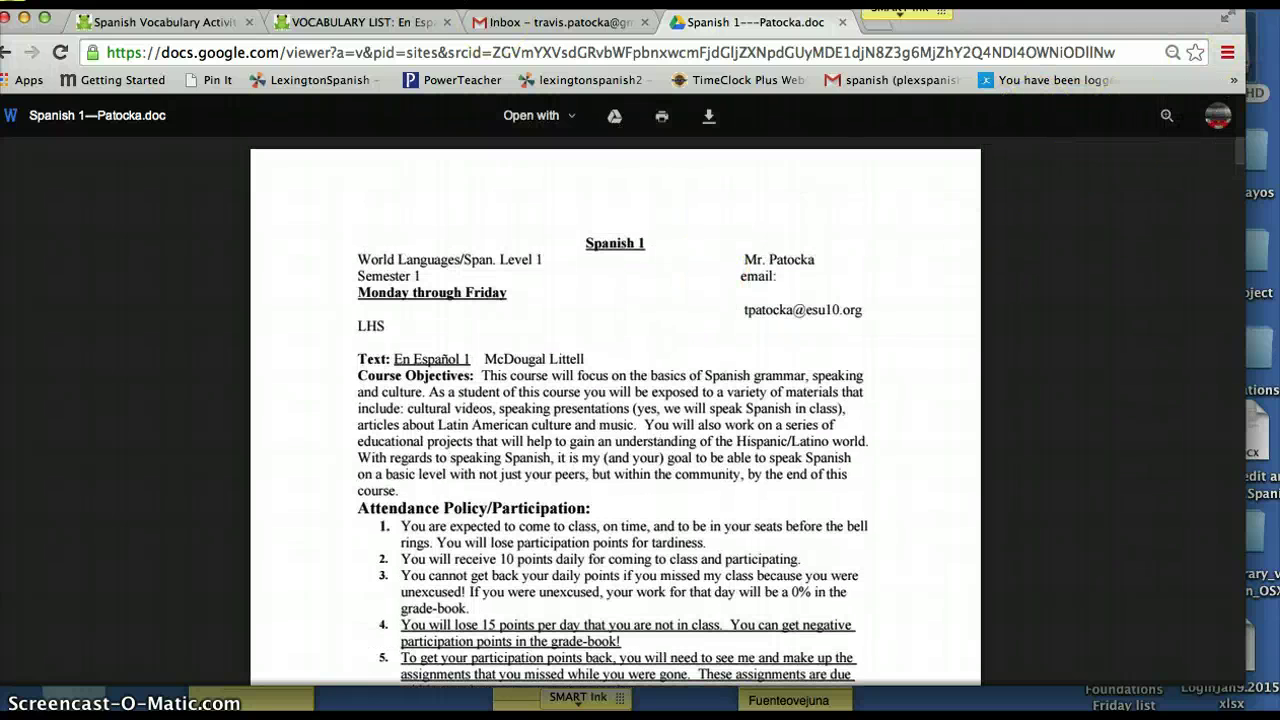
{"action": "left_click", "coordinate": [8, 55]}
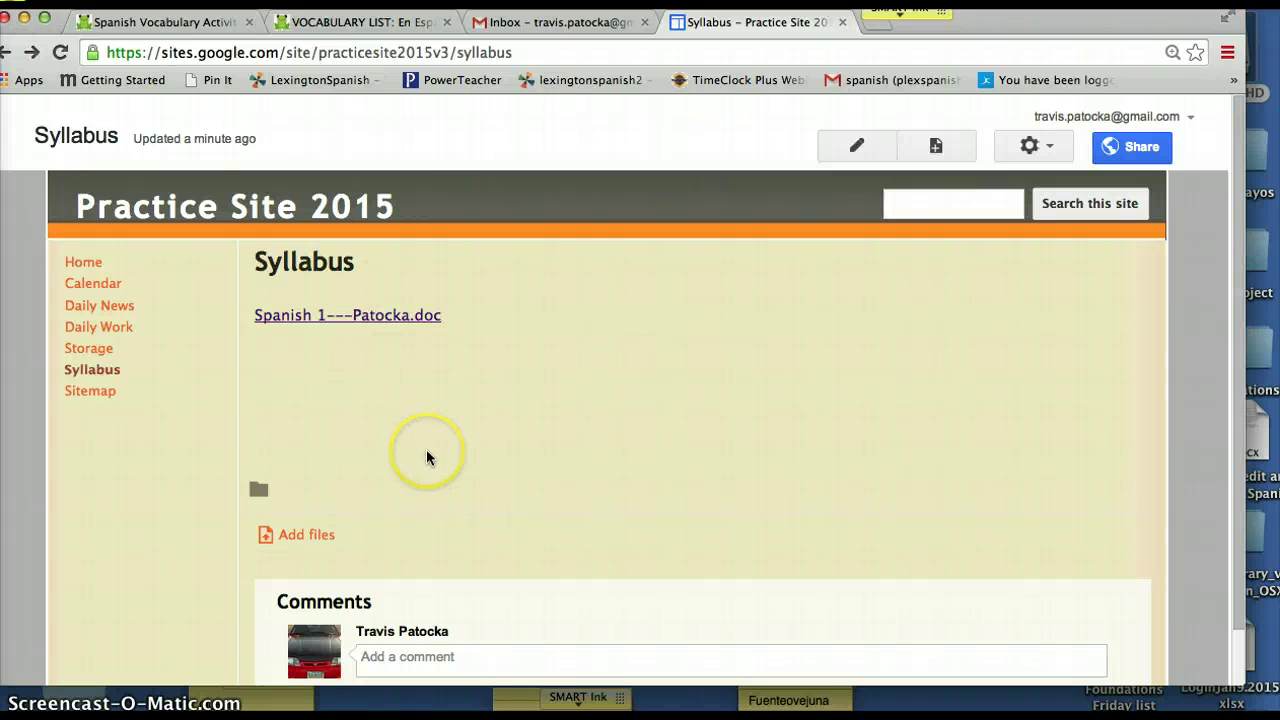
Step: Navigate the sidebar to the Daily Work page and switch it into edit mode
{"action": "scroll", "coordinate": [540, 437], "scroll_direction": "down", "scroll_amount": 3}
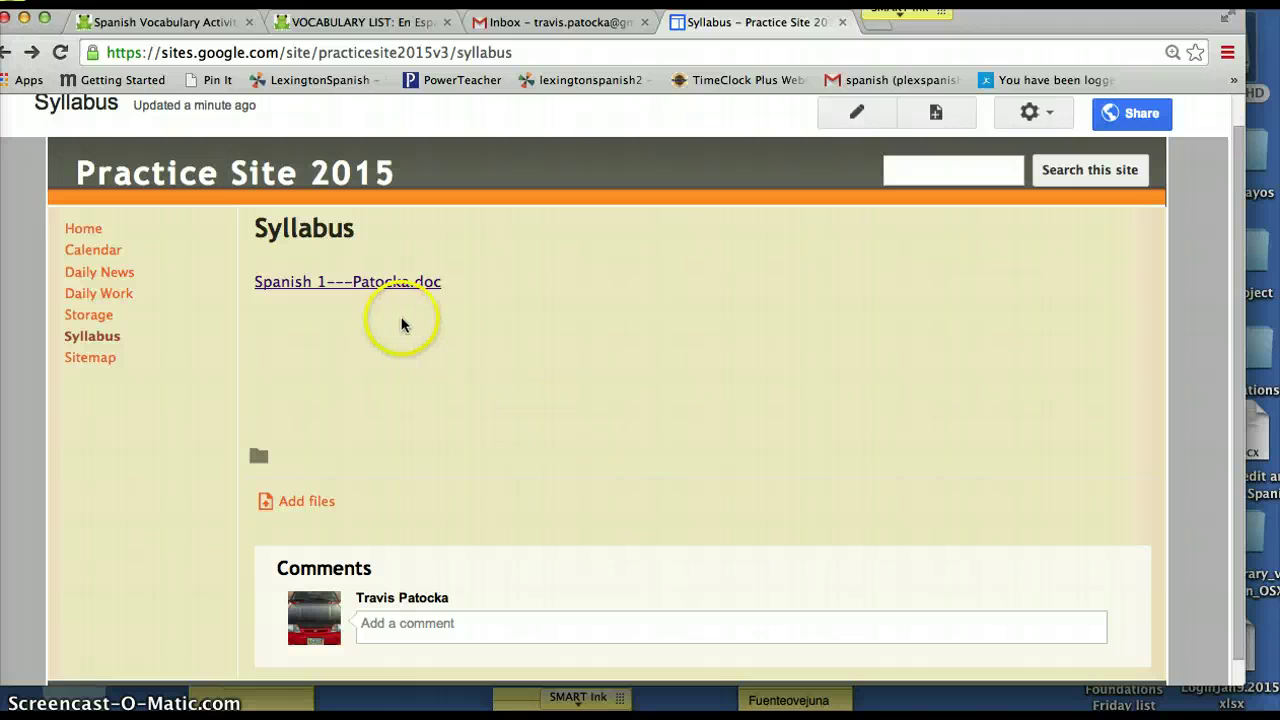
{"action": "left_click", "coordinate": [94, 315]}
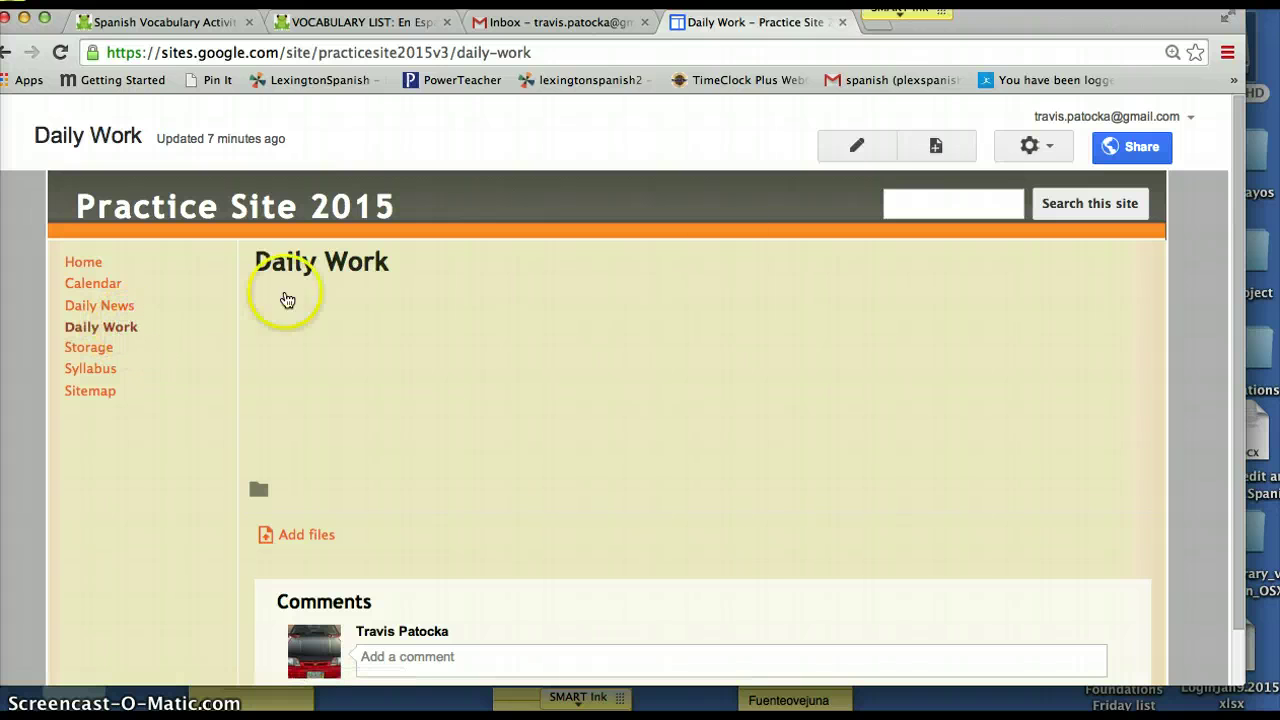
{"action": "left_click", "coordinate": [858, 147]}
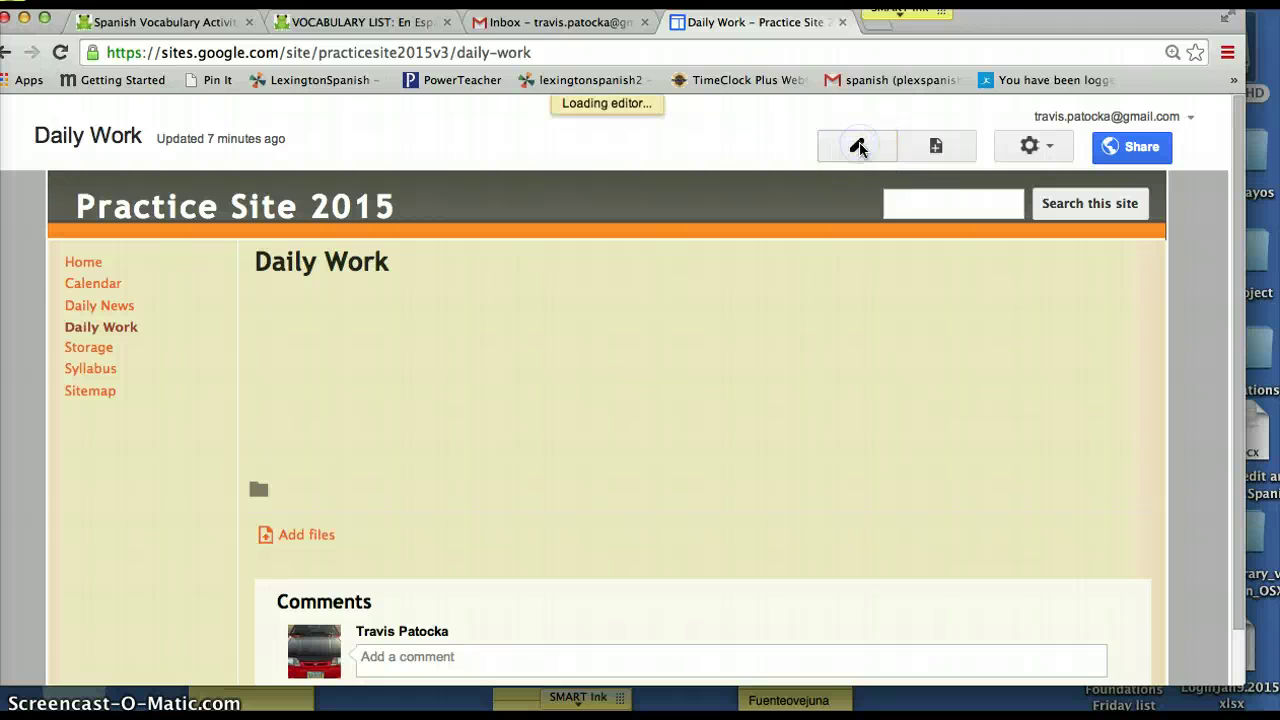
Step: In a new tab, go to YouTube and search for 'How to study'
{"action": "left_click", "coordinate": [881, 30]}
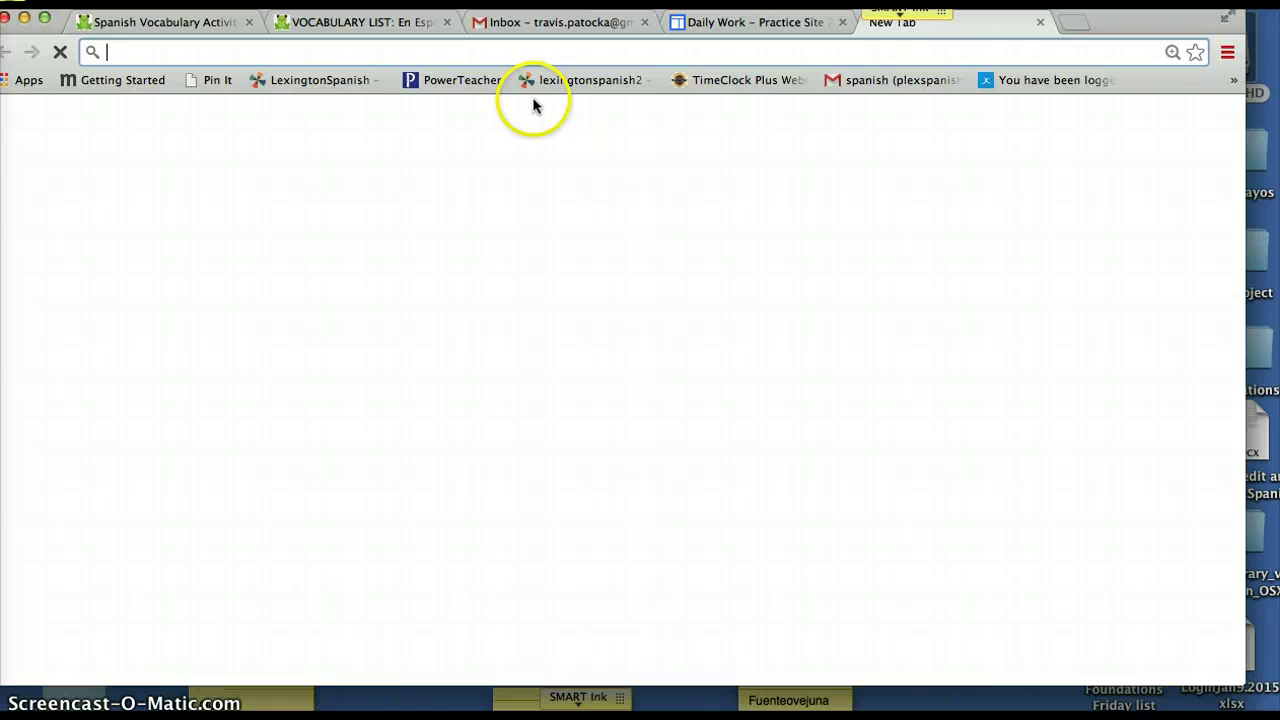
{"action": "type", "text": "you"}
{"action": "key", "text": "Return"}
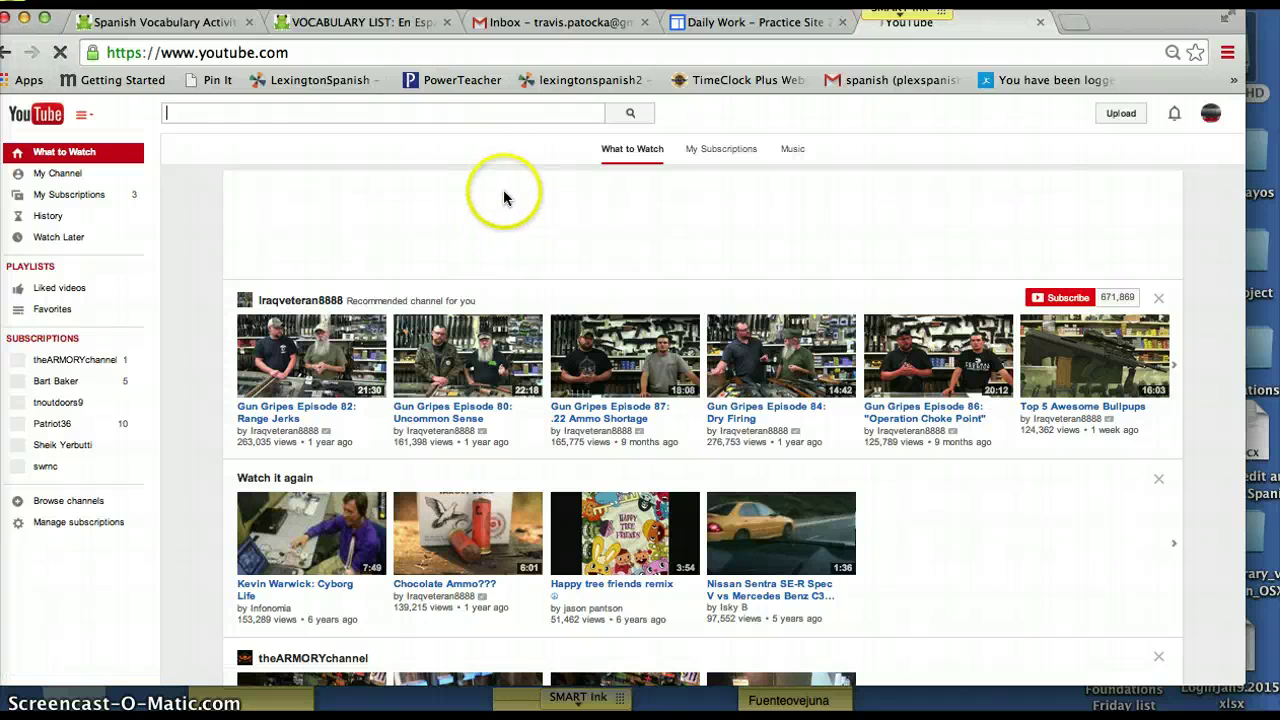
{"action": "left_click", "coordinate": [434, 112]}
{"action": "type", "text": "How to study"}
{"action": "key", "text": "Return"}
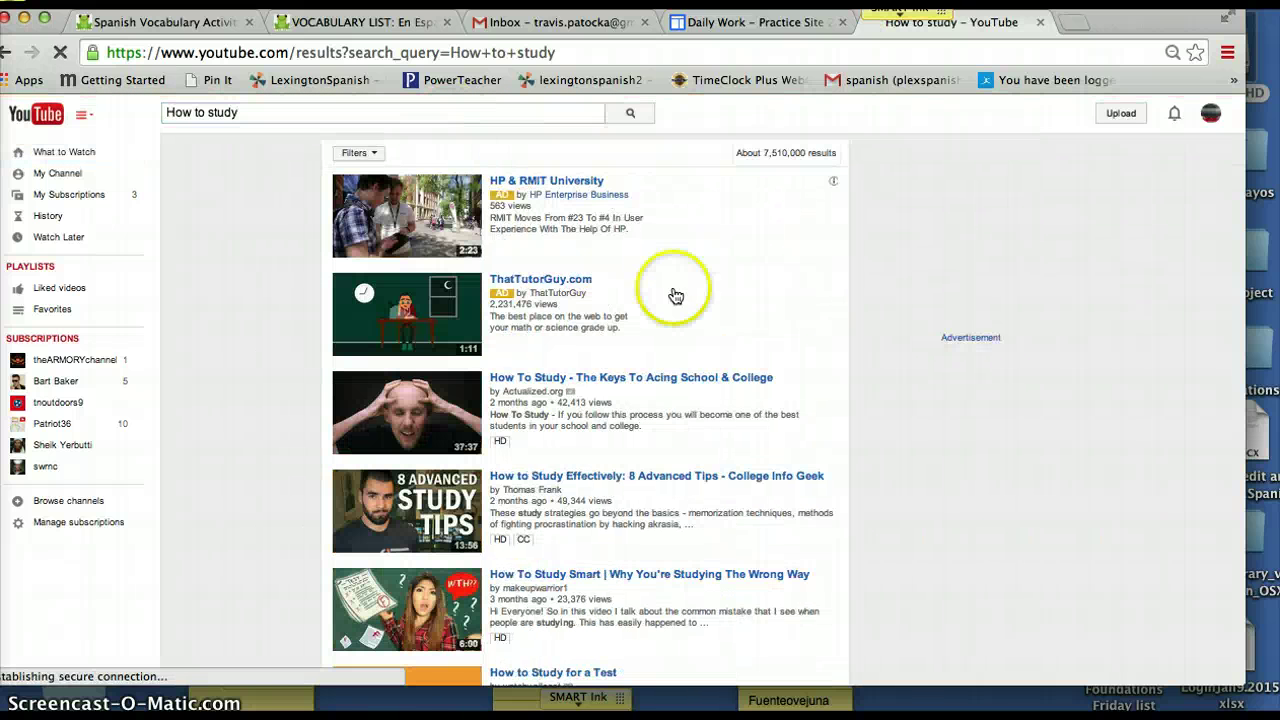
Step: Open the 'How to Study for a Test' video and select its web address
{"action": "scroll", "coordinate": [720, 498], "scroll_direction": "down", "scroll_amount": 2}
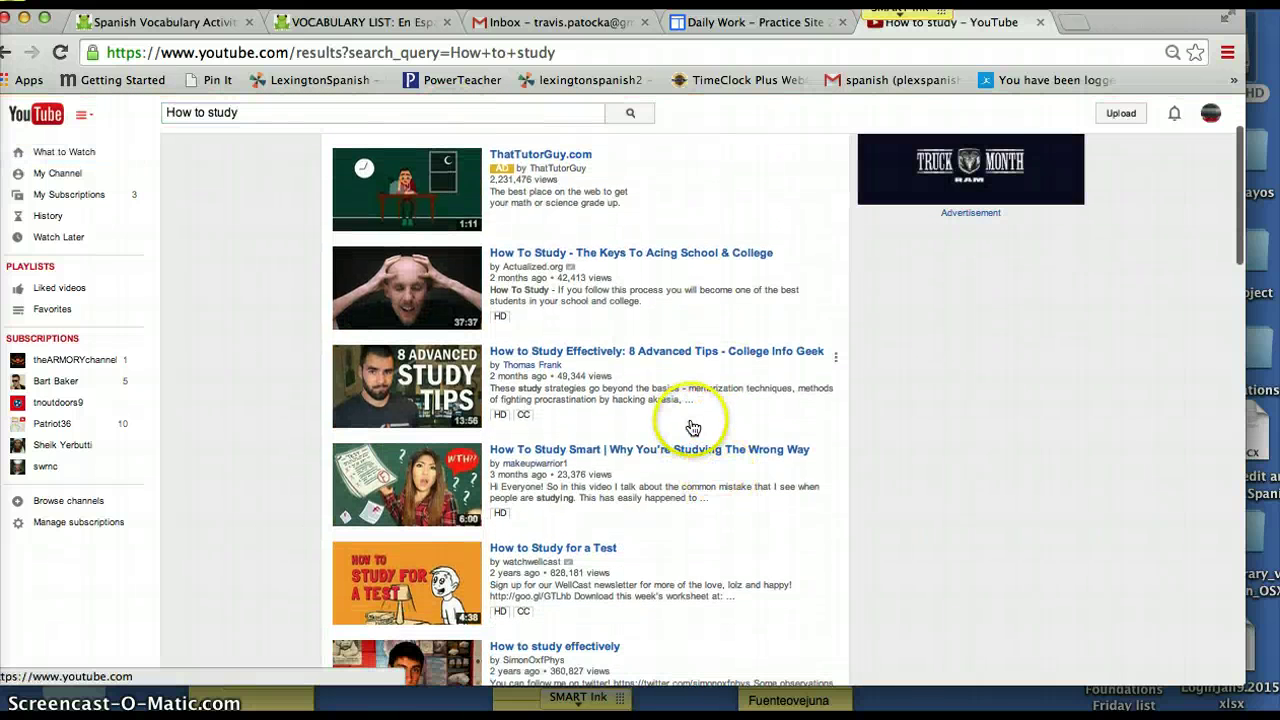
{"action": "scroll", "coordinate": [689, 426], "scroll_direction": "down", "scroll_amount": 2}
{"action": "scroll", "coordinate": [690, 427], "scroll_direction": "down", "scroll_amount": 3}
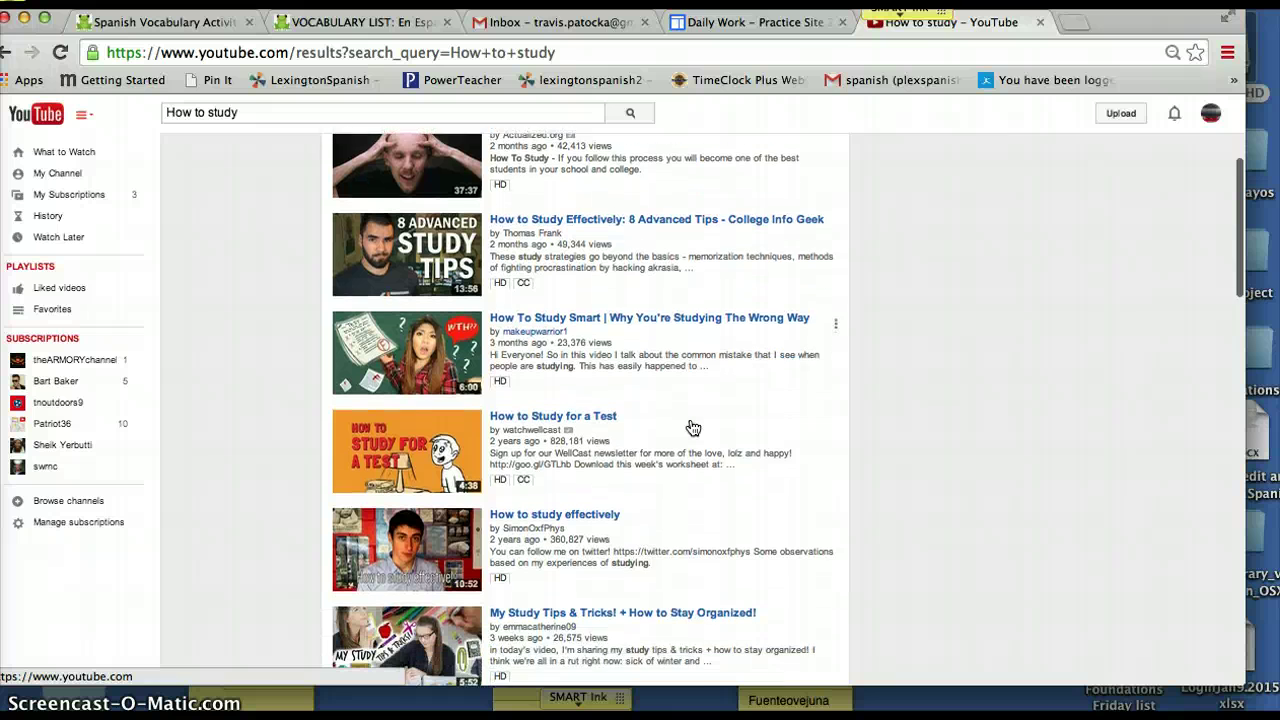
{"action": "left_click", "coordinate": [640, 388]}
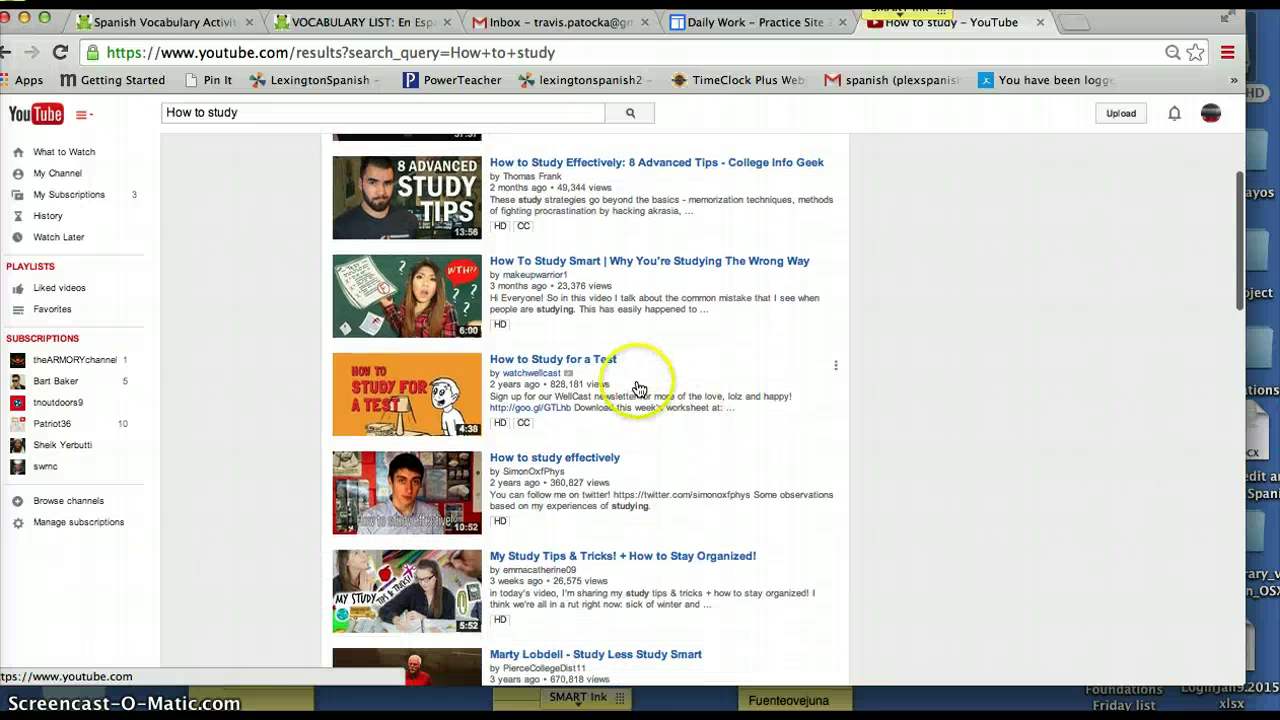
{"action": "left_click", "coordinate": [594, 358]}
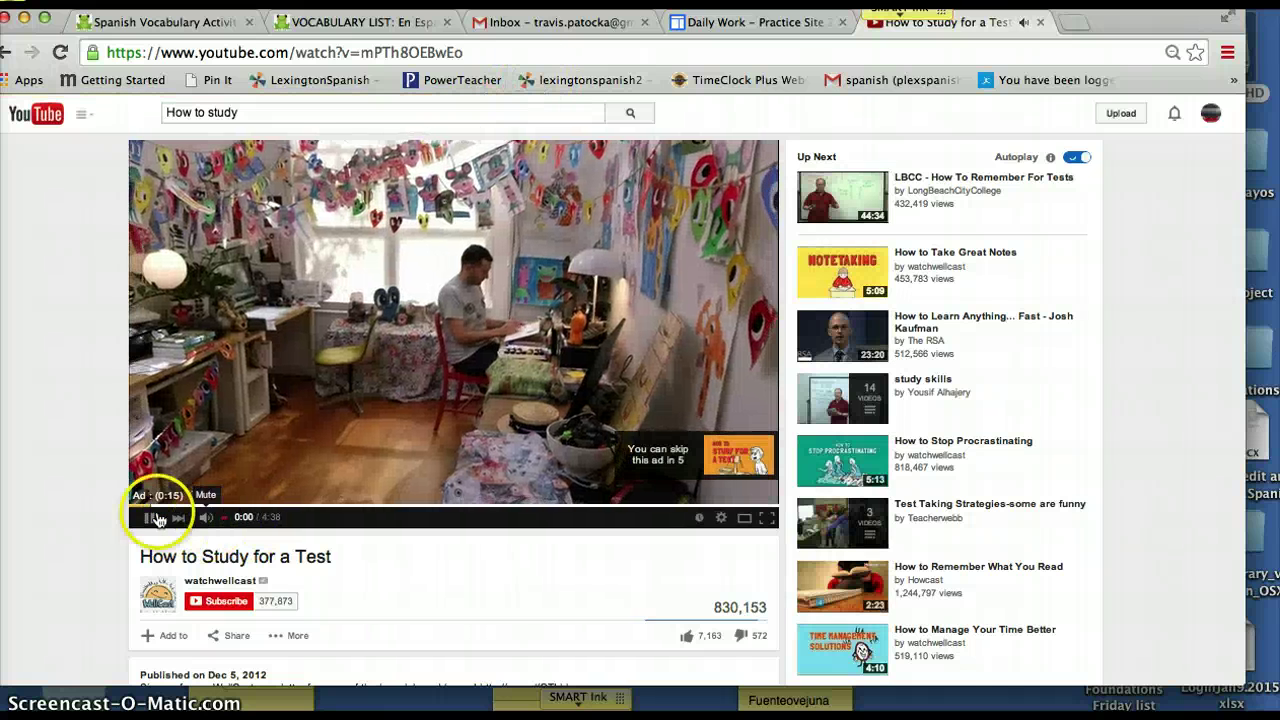
{"action": "triple_click", "coordinate": [449, 53]}
{"action": "key", "text": "super+c"}
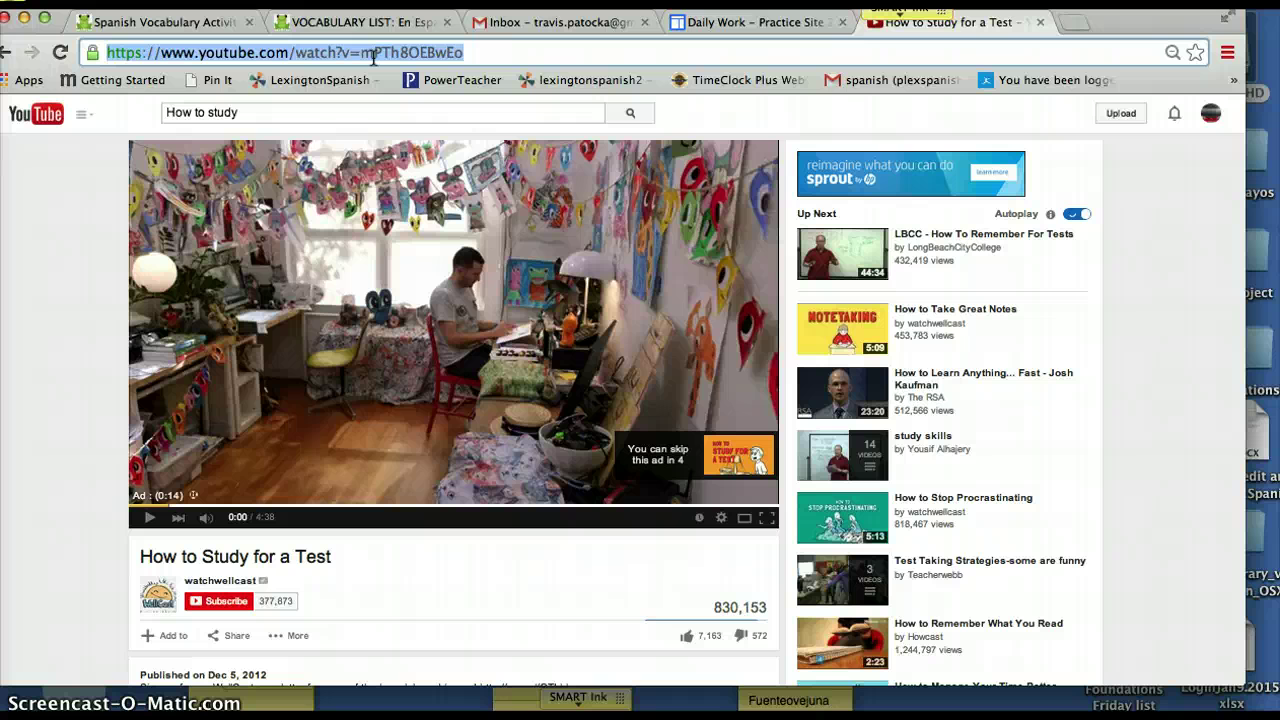
Step: Embed the copied YouTube URL in the Daily Work page at 560x315 via Insert > YouTube
{"action": "left_click", "coordinate": [1043, 22]}
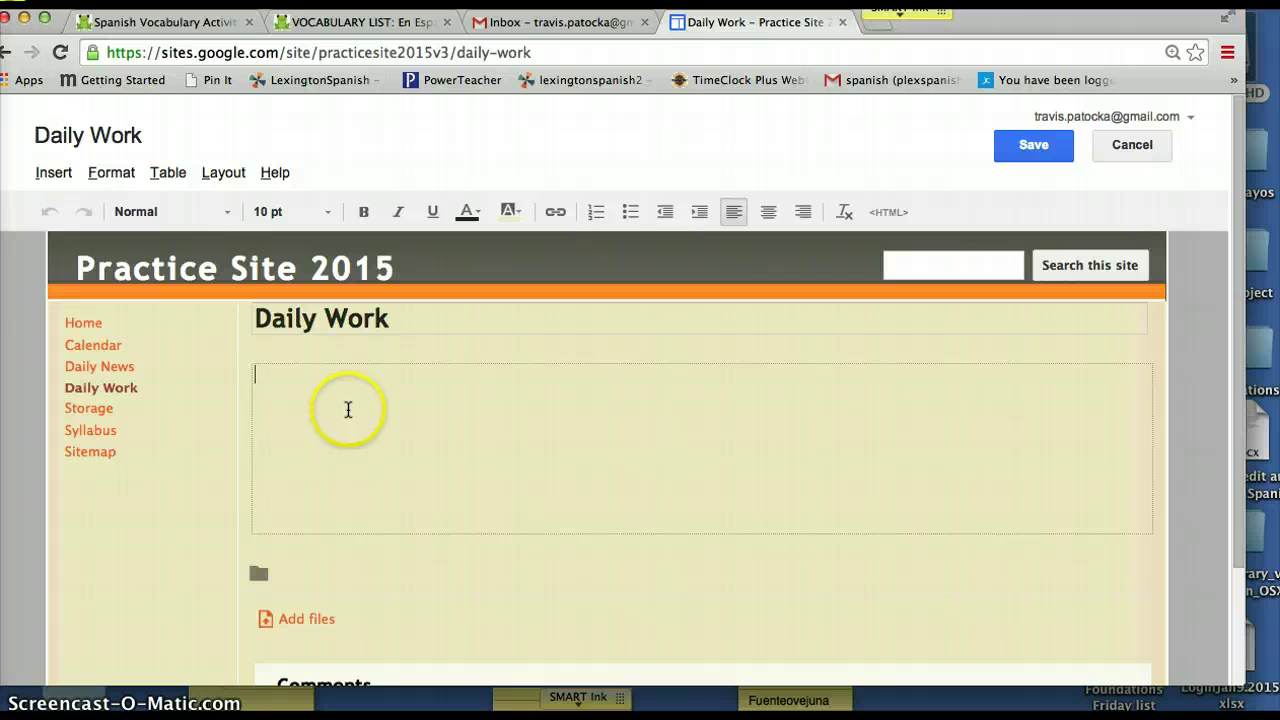
{"action": "left_click", "coordinate": [52, 172]}
{"action": "mouse_move", "coordinate": [111, 172]}
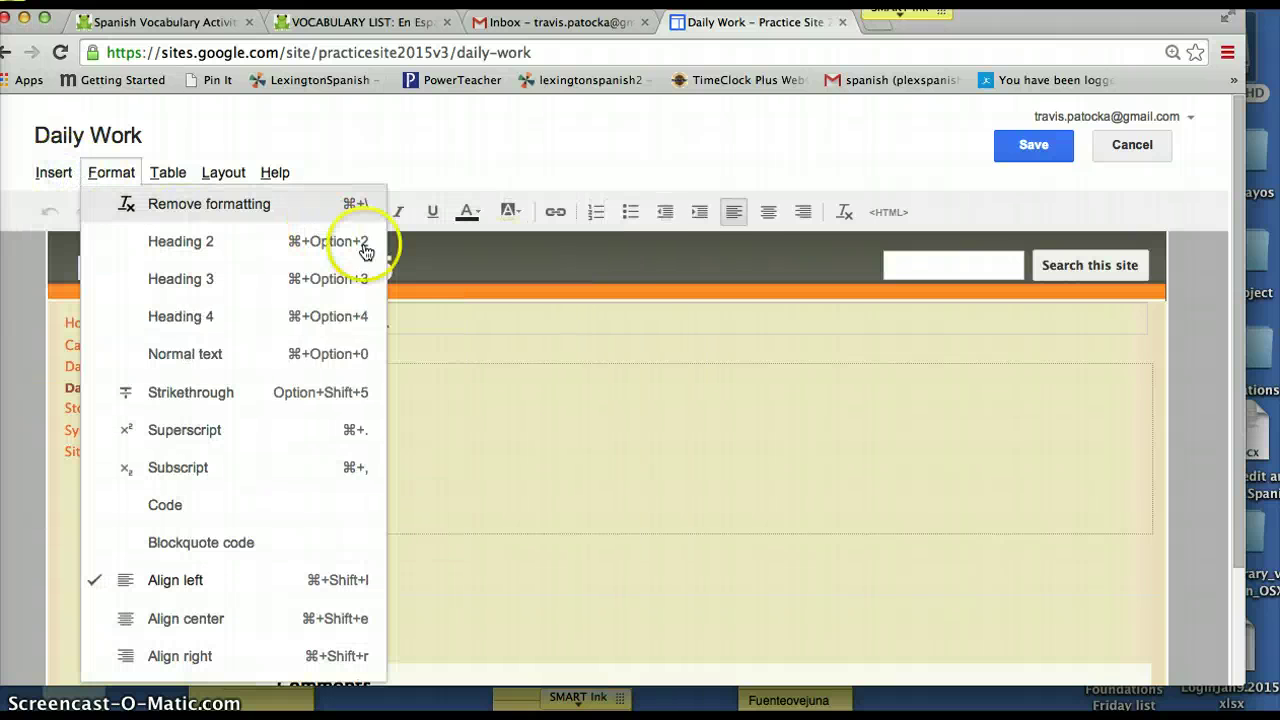
{"action": "mouse_move", "coordinate": [52, 174]}
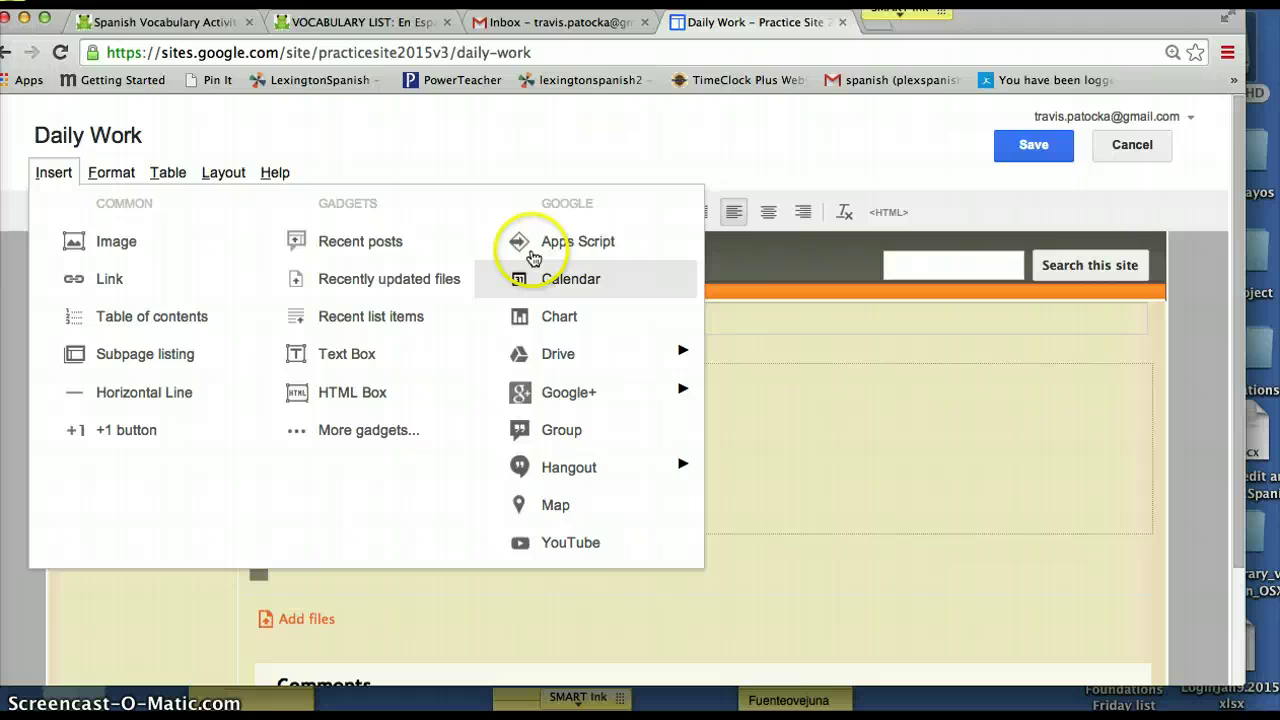
{"action": "left_click", "coordinate": [580, 548]}
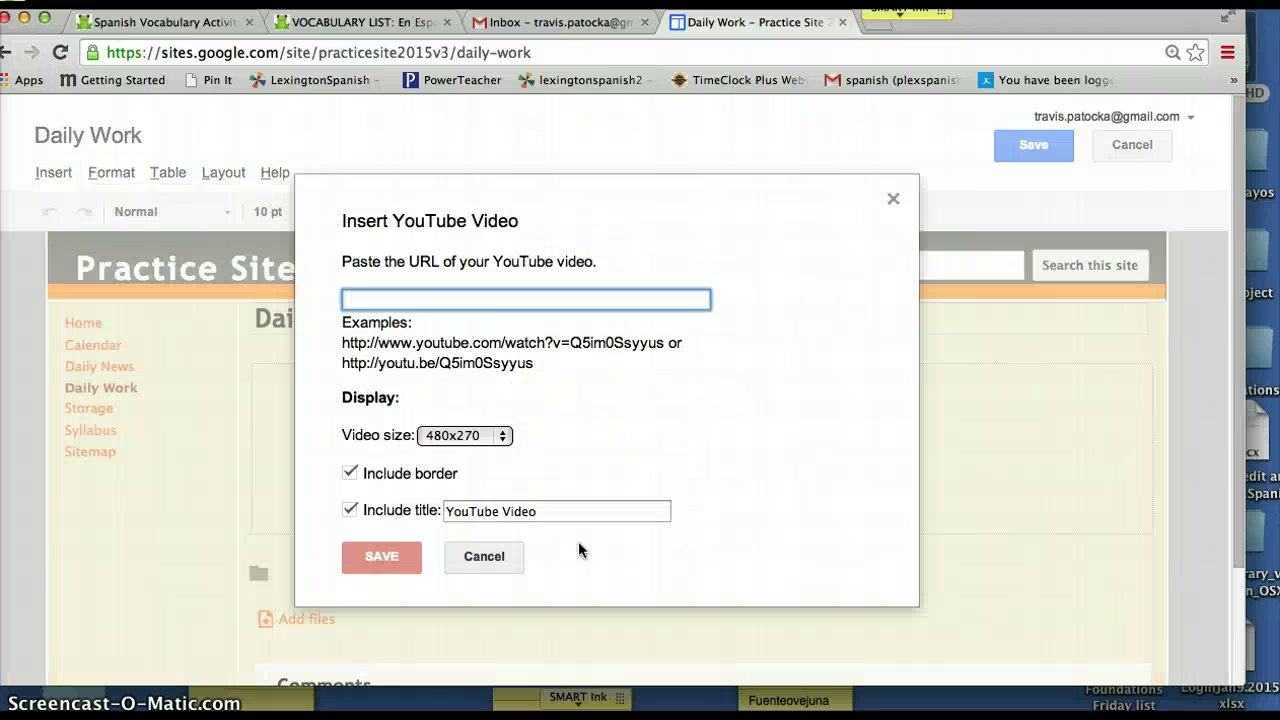
{"action": "left_click", "coordinate": [440, 298]}
{"action": "key", "text": "super+v"}
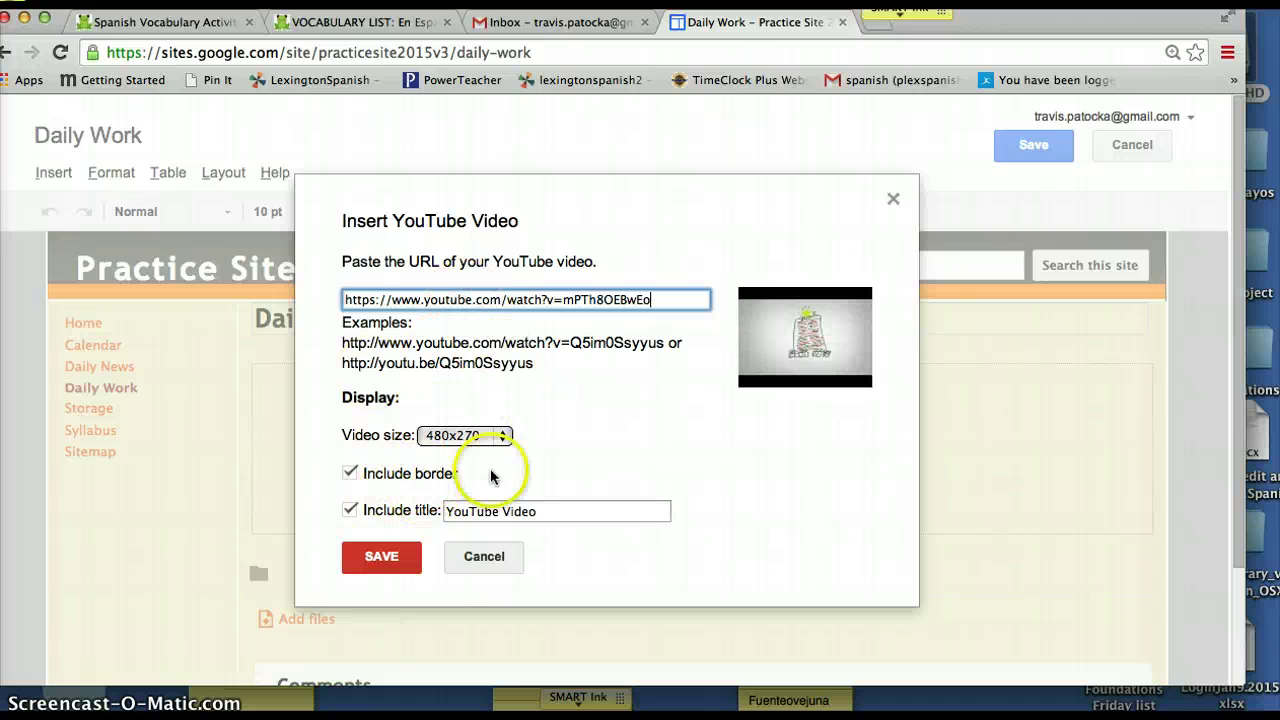
{"action": "left_click", "coordinate": [456, 436]}
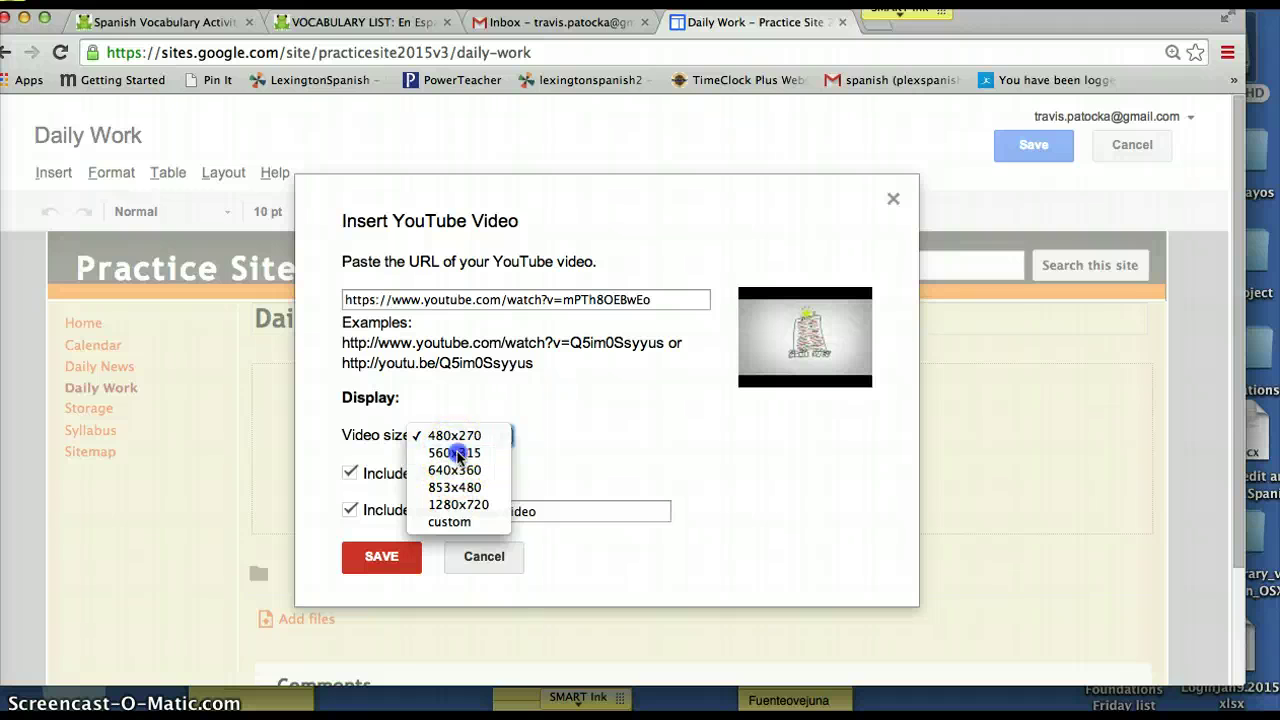
{"action": "left_click", "coordinate": [455, 452]}
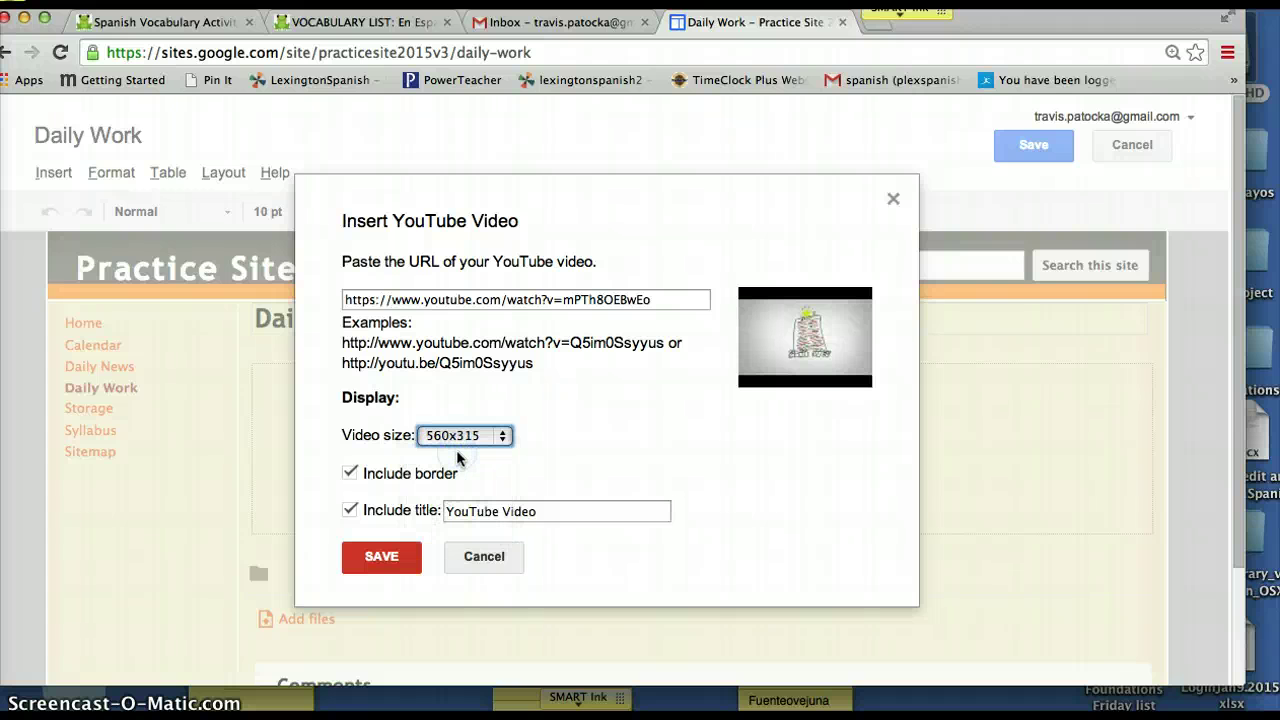
{"action": "left_click", "coordinate": [392, 553]}
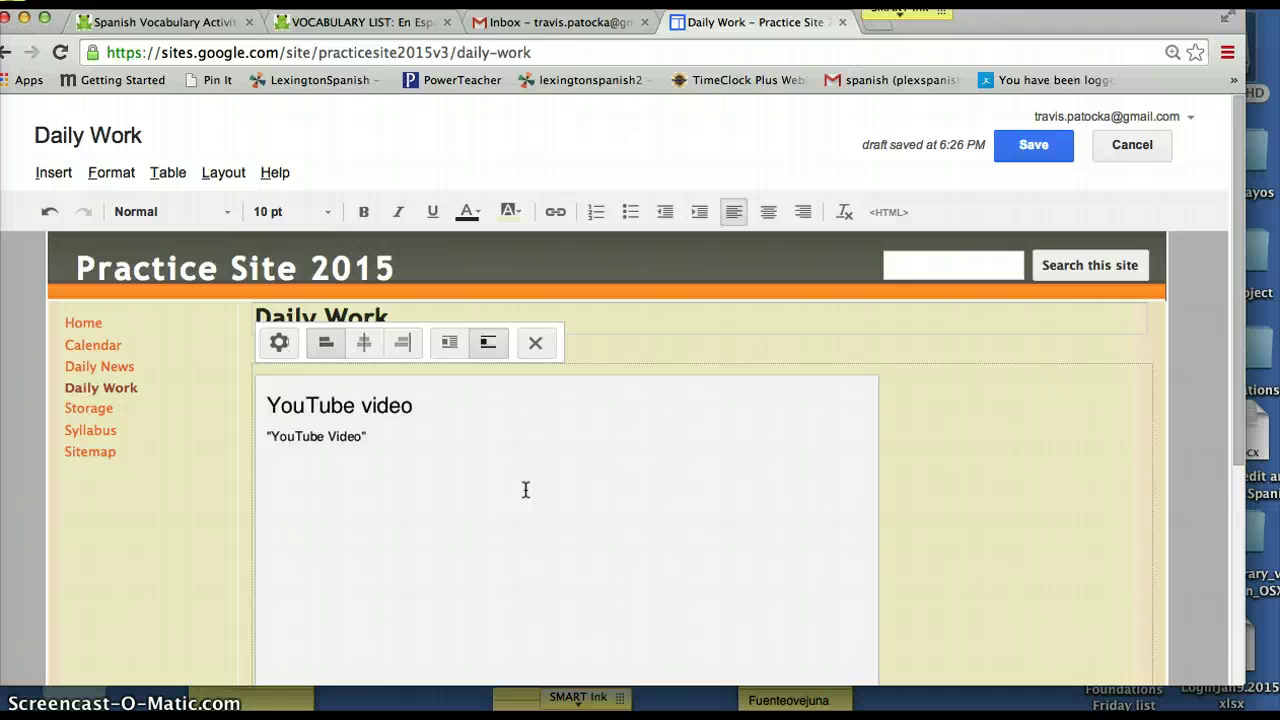
Step: Center the embedded video and save the Daily Work page
{"action": "left_click", "coordinate": [365, 345]}
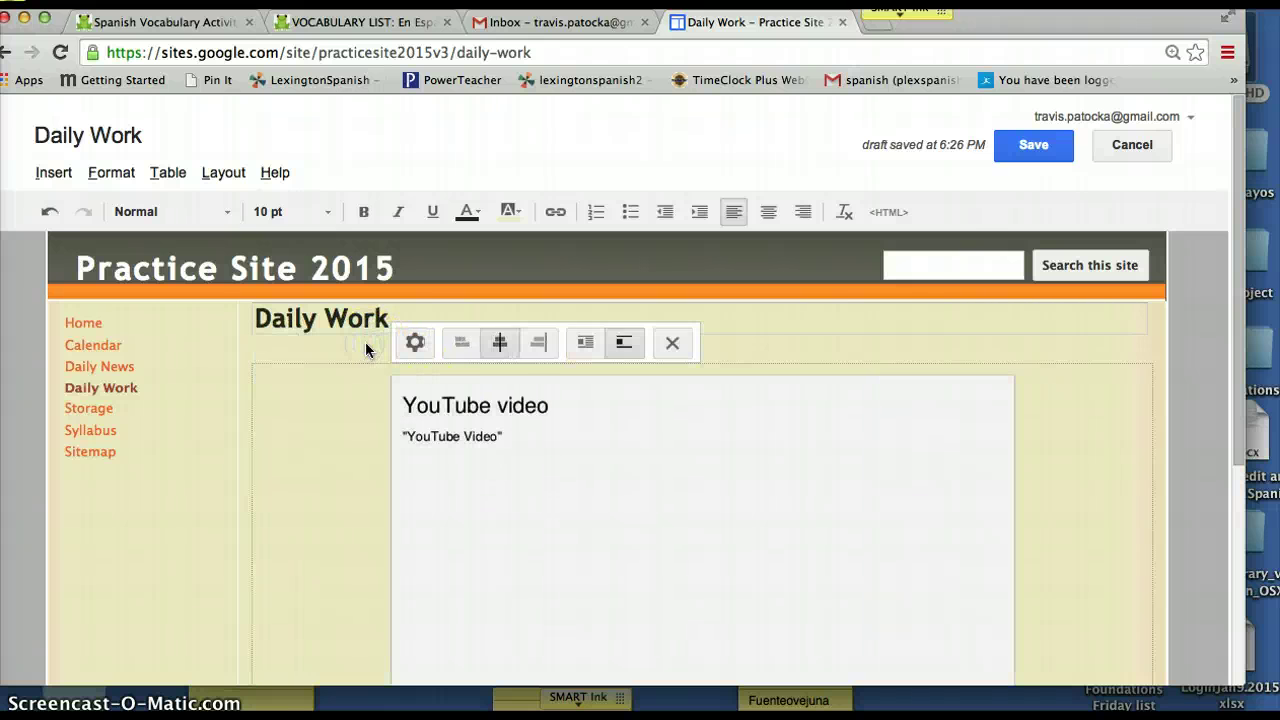
{"action": "left_click", "coordinate": [1035, 146]}
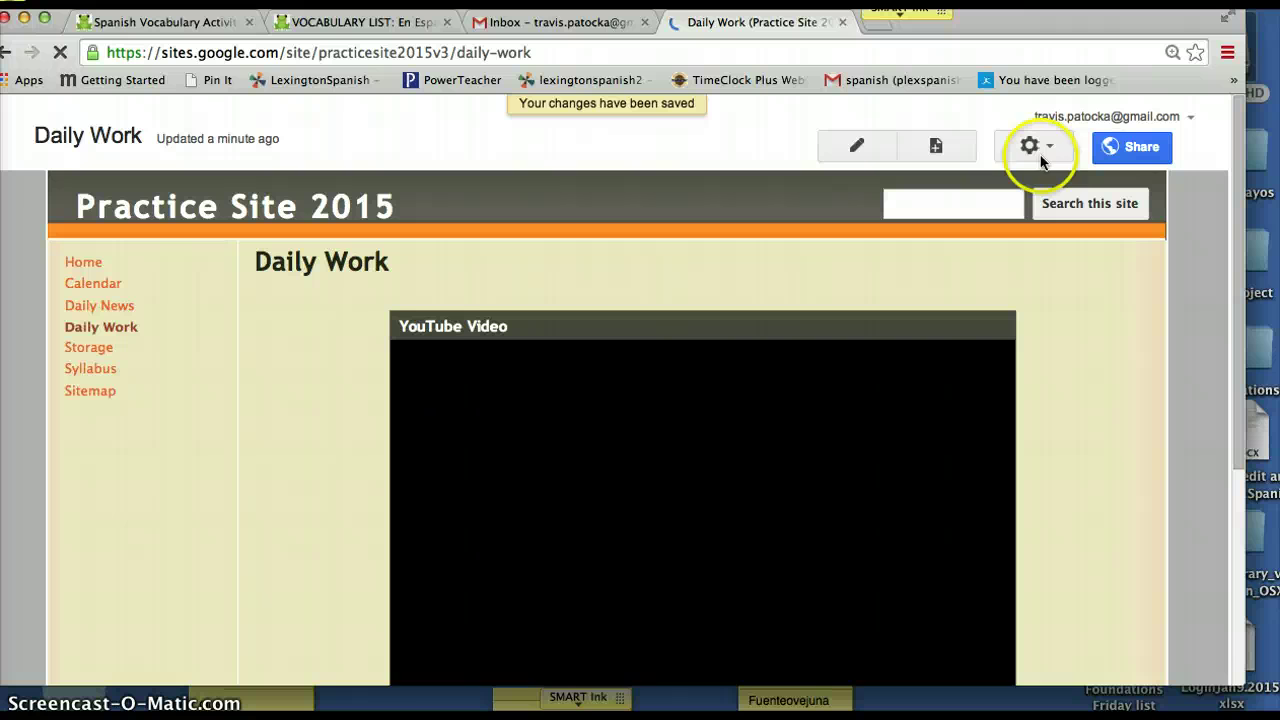
{"action": "scroll", "coordinate": [1040, 420], "scroll_direction": "down", "scroll_amount": 3}
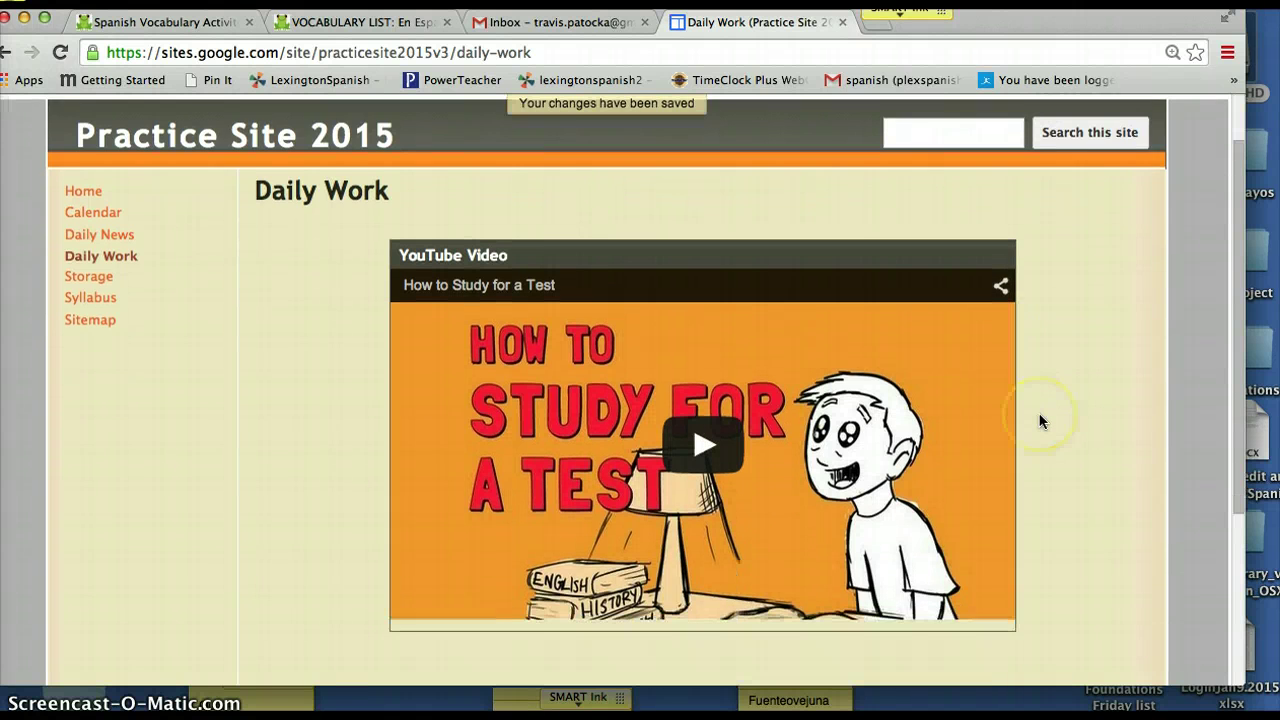
{"action": "scroll", "coordinate": [1040, 421], "scroll_direction": "up", "scroll_amount": 3}
{"action": "scroll", "coordinate": [1040, 421], "scroll_direction": "down", "scroll_amount": 2}
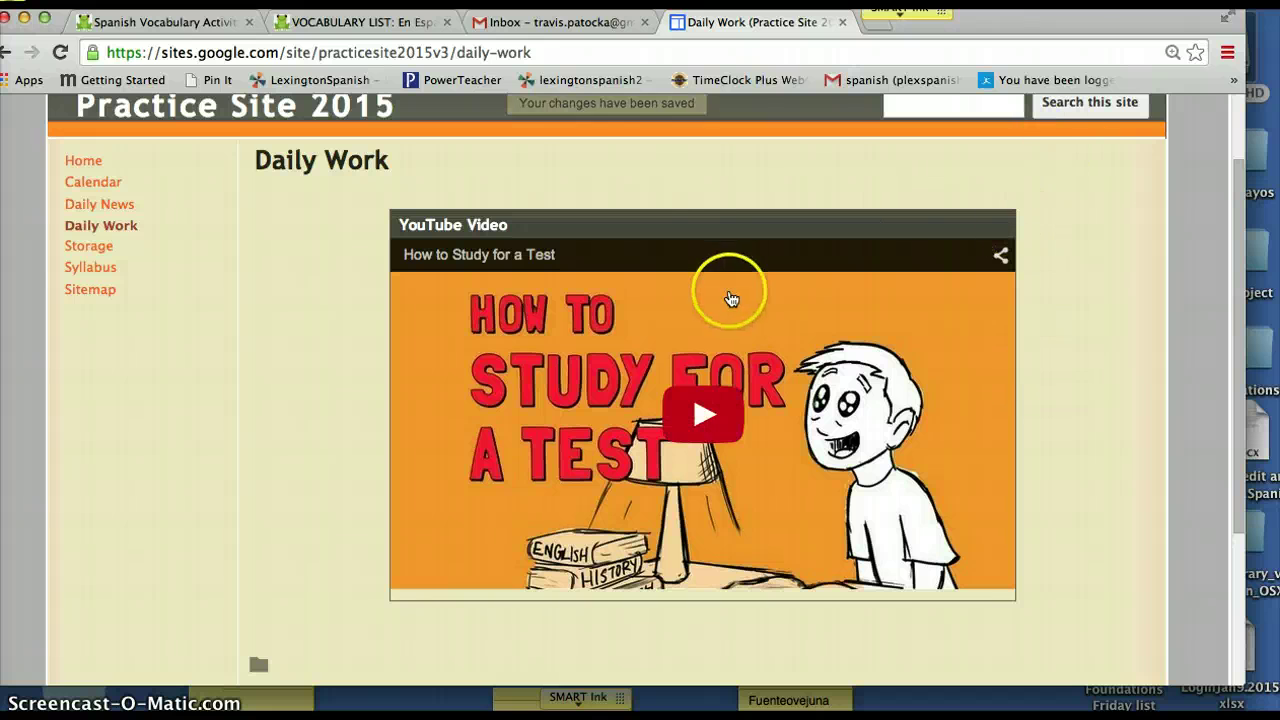
Step: Look over the saved Daily Work page showing the How to Study for a Test video
{"action": "left_click", "coordinate": [562, 50]}
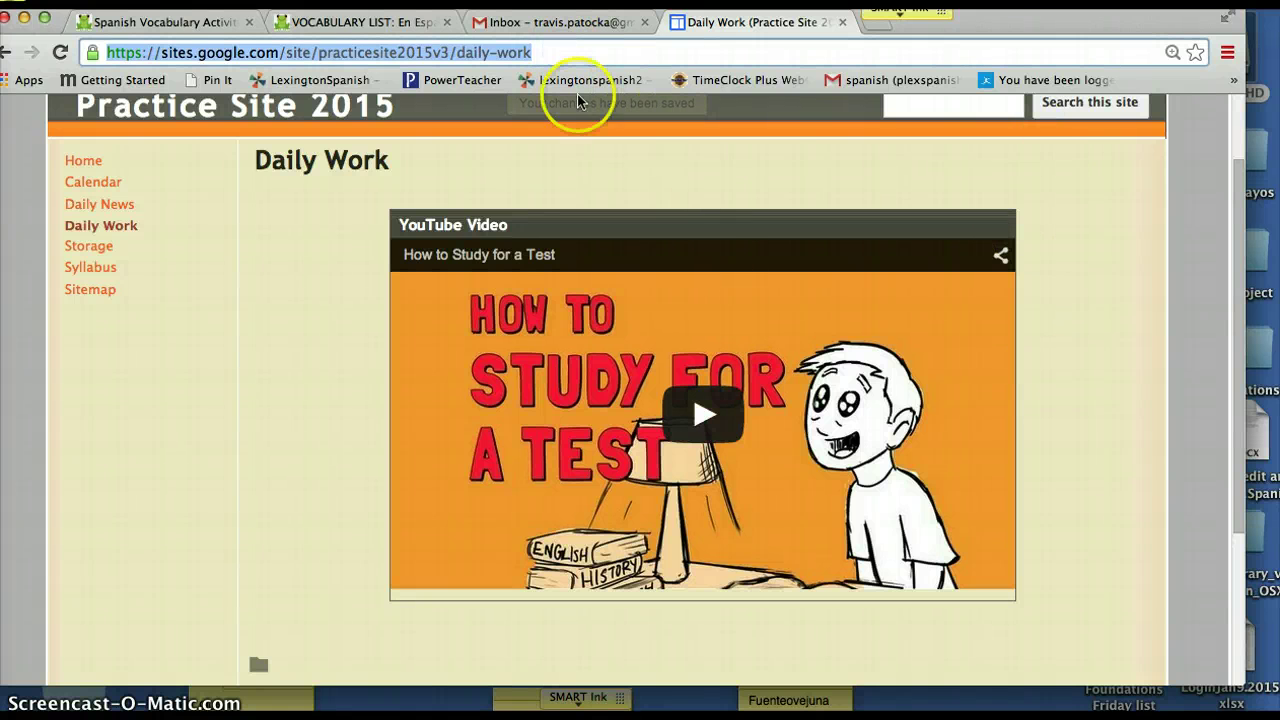
{"action": "scroll", "coordinate": [328, 266], "scroll_direction": "up", "scroll_amount": 1}
{"action": "scroll", "coordinate": [328, 266], "scroll_direction": "down", "scroll_amount": 1}
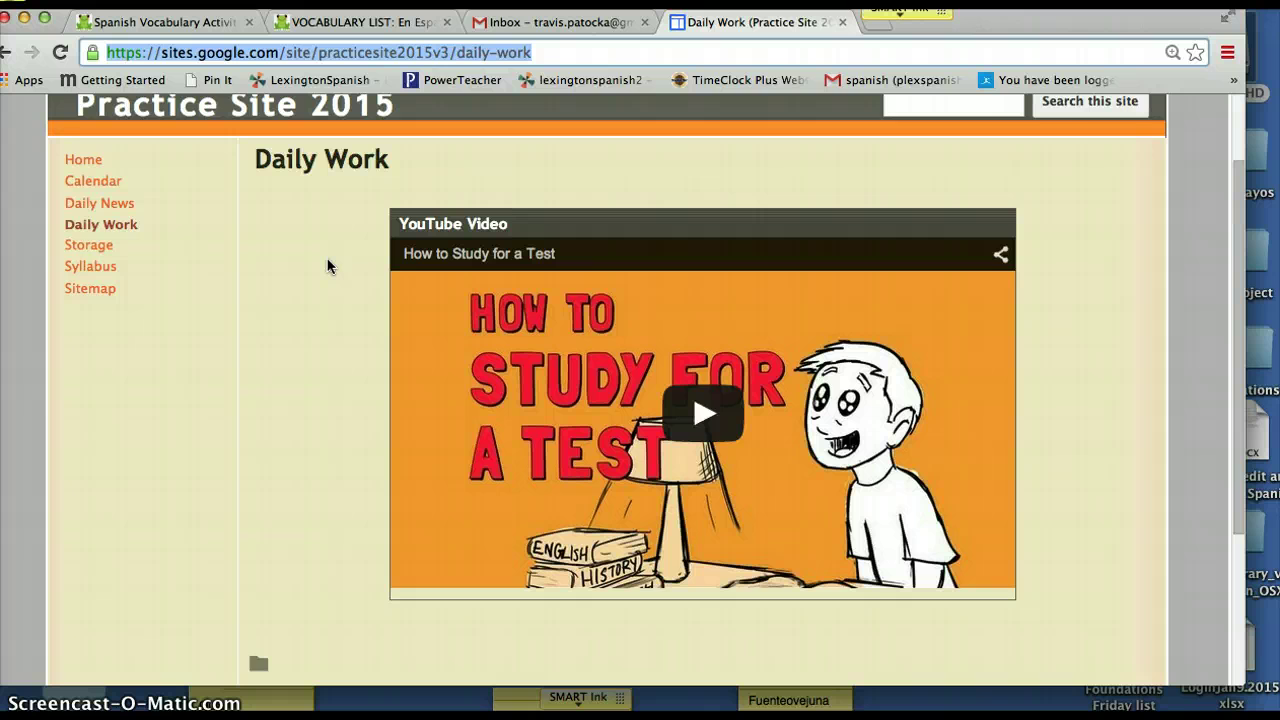
{"action": "scroll", "coordinate": [328, 266], "scroll_direction": "up", "scroll_amount": 1}
{"action": "left_click", "coordinate": [614, 378]}
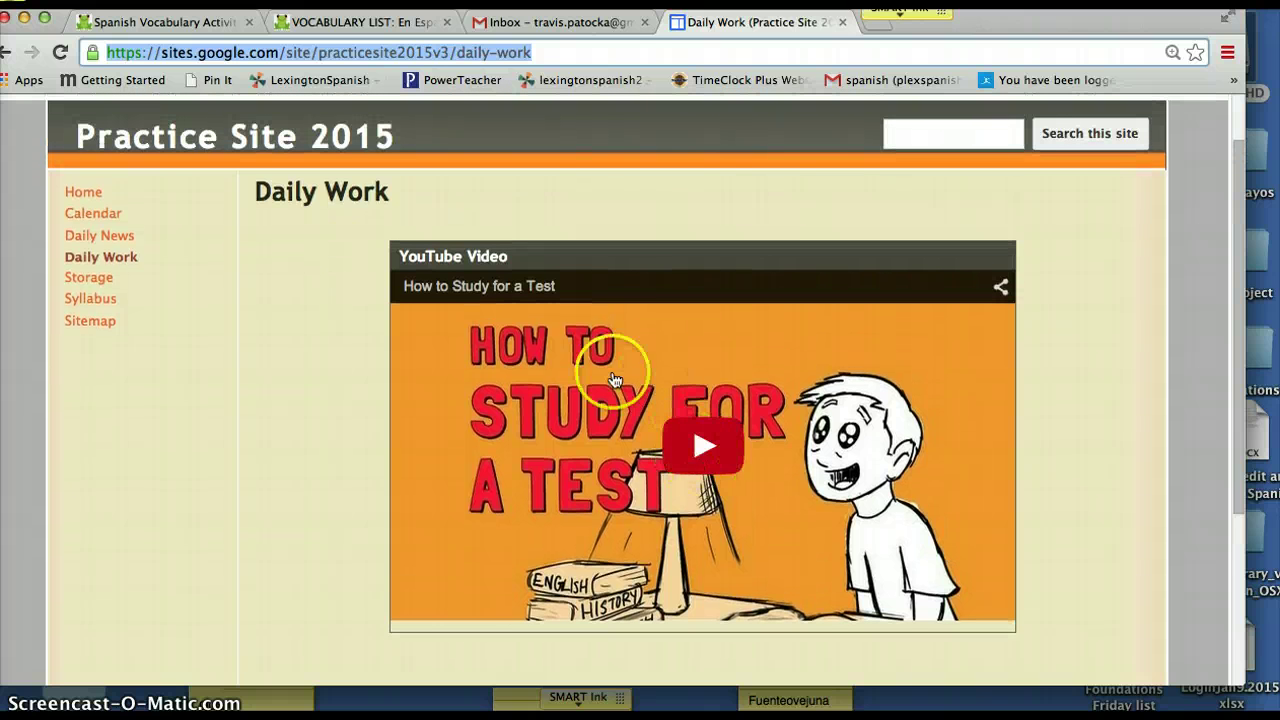
{"action": "left_click", "coordinate": [295, 302]}
{"action": "scroll", "coordinate": [301, 302], "scroll_direction": "down", "scroll_amount": 1}
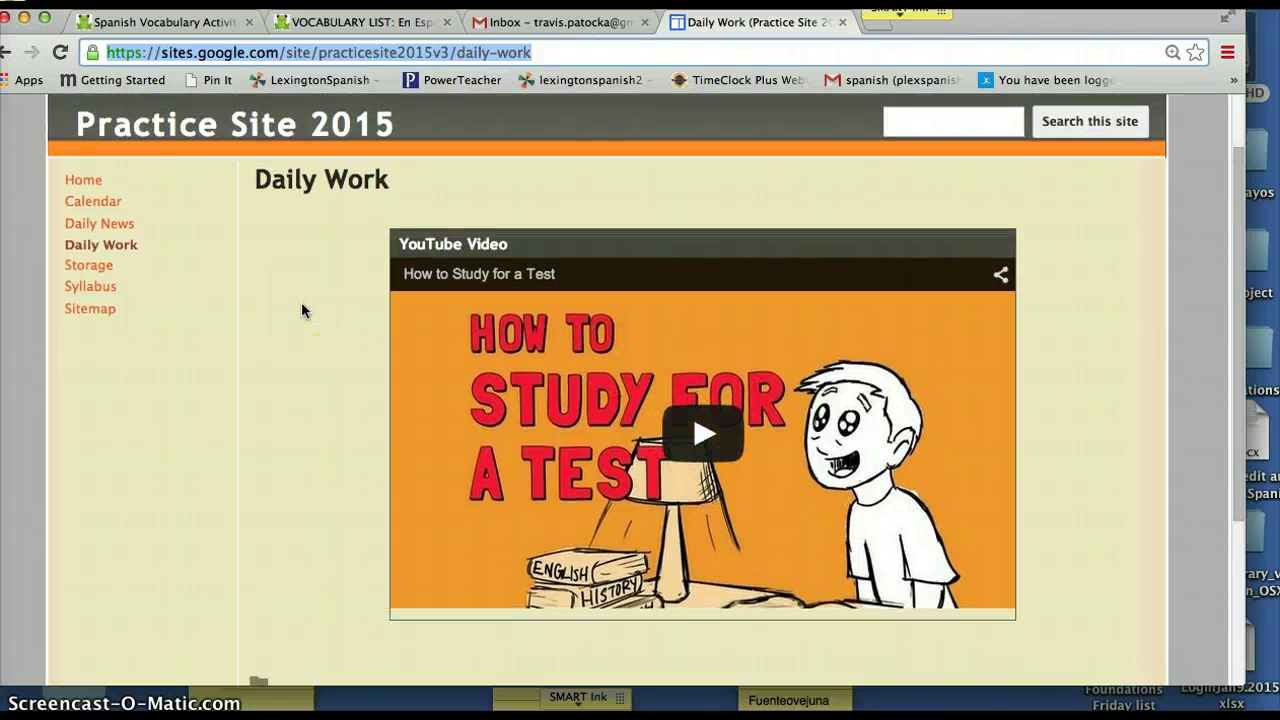
{"action": "scroll", "coordinate": [303, 311], "scroll_direction": "up", "scroll_amount": 2}
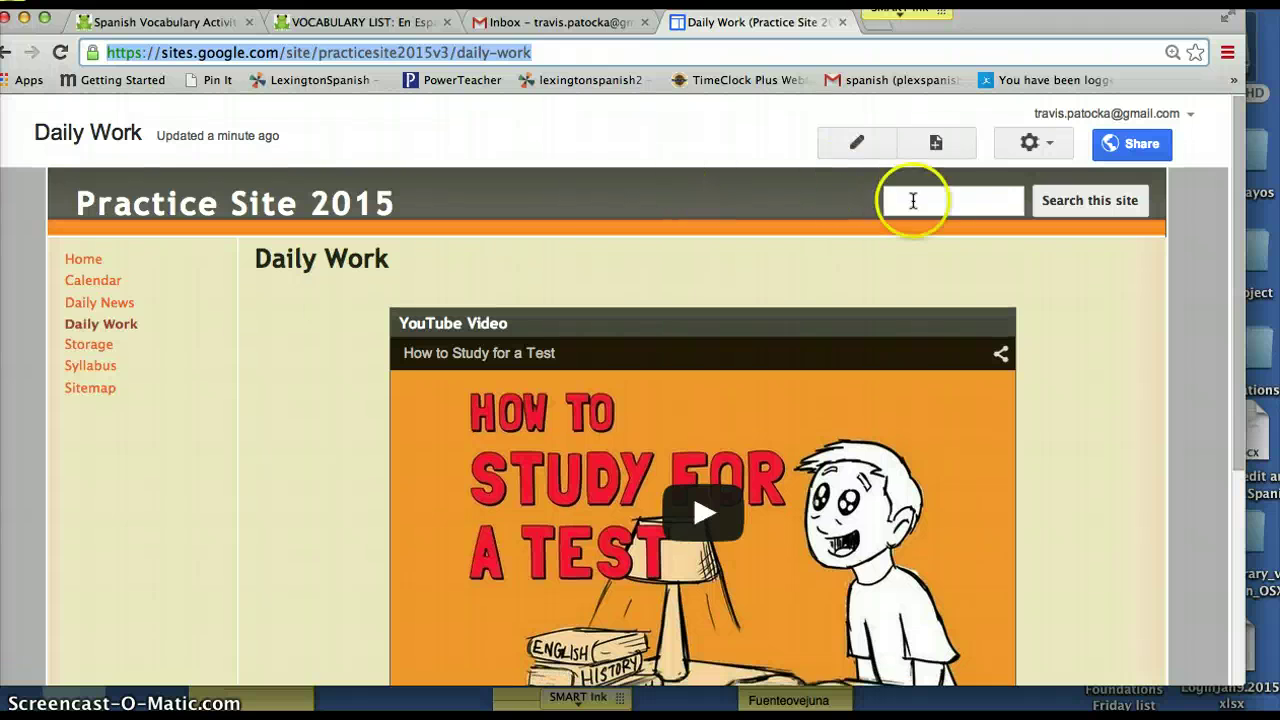
Step: Open the Manage Site settings for Practice Site 2015 and scroll through them
{"action": "left_click", "coordinate": [1040, 142]}
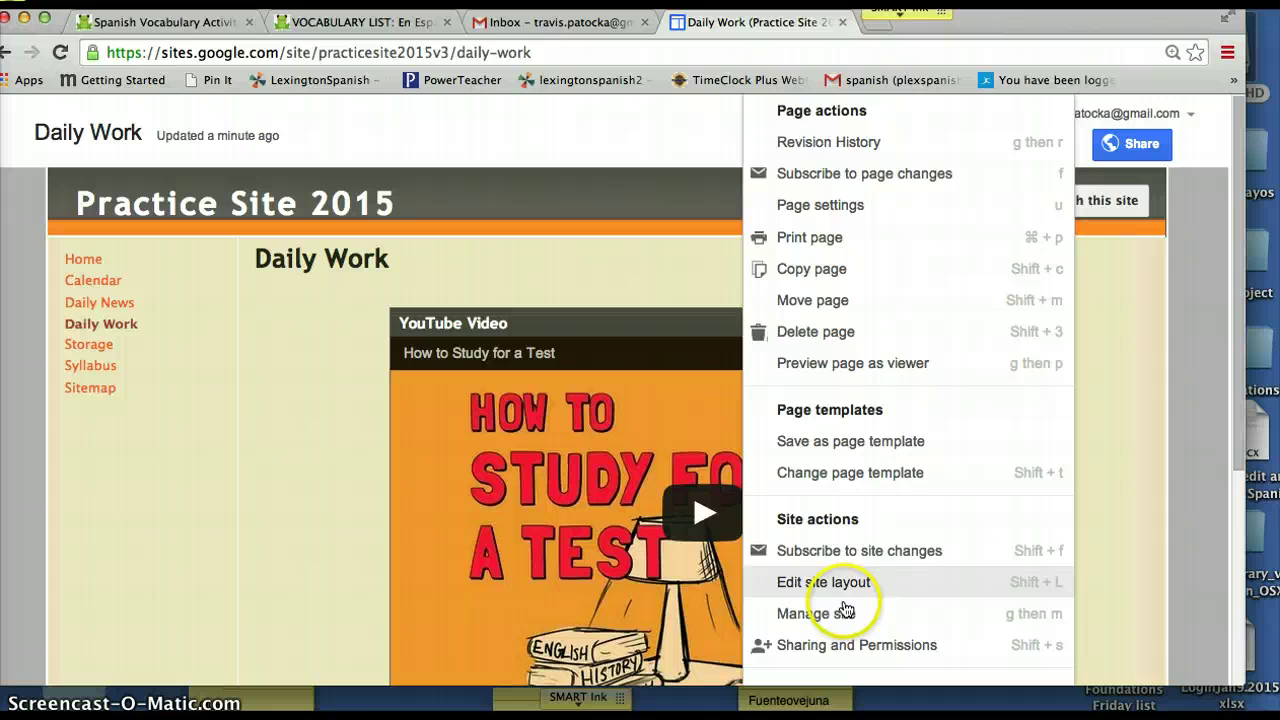
{"action": "left_click", "coordinate": [845, 612]}
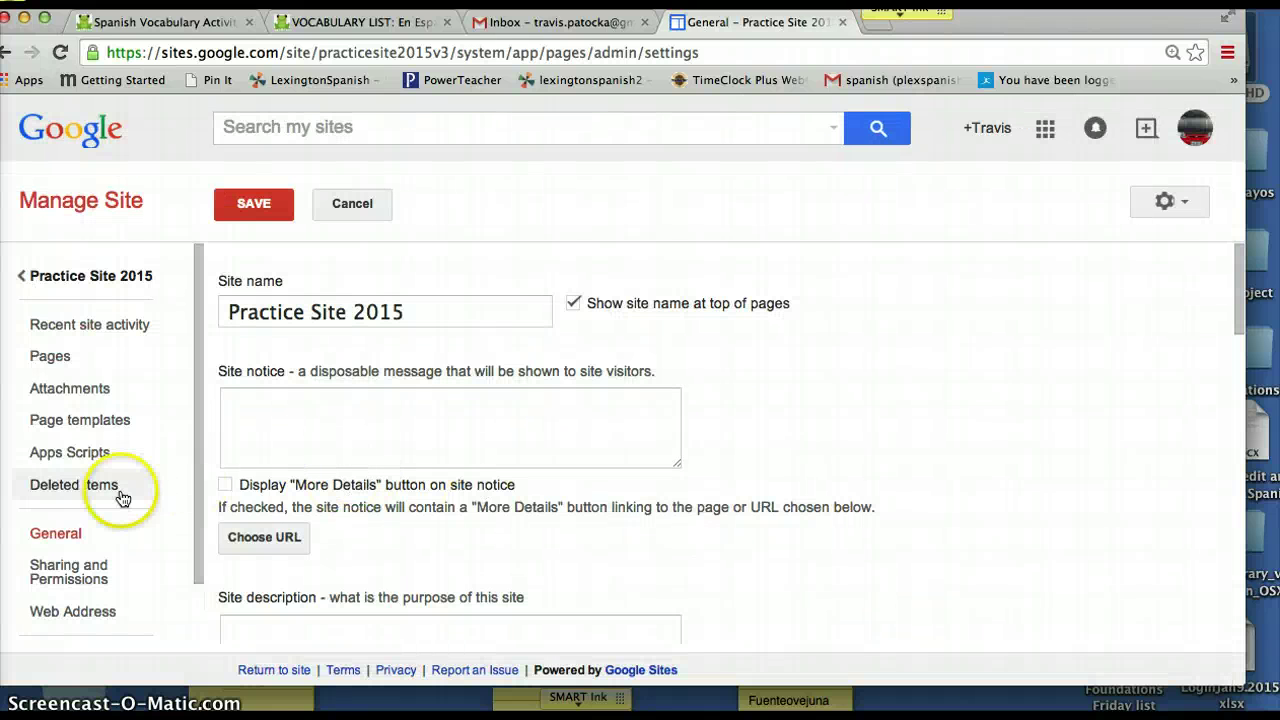
{"action": "scroll", "coordinate": [300, 480], "scroll_direction": "down", "scroll_amount": 5}
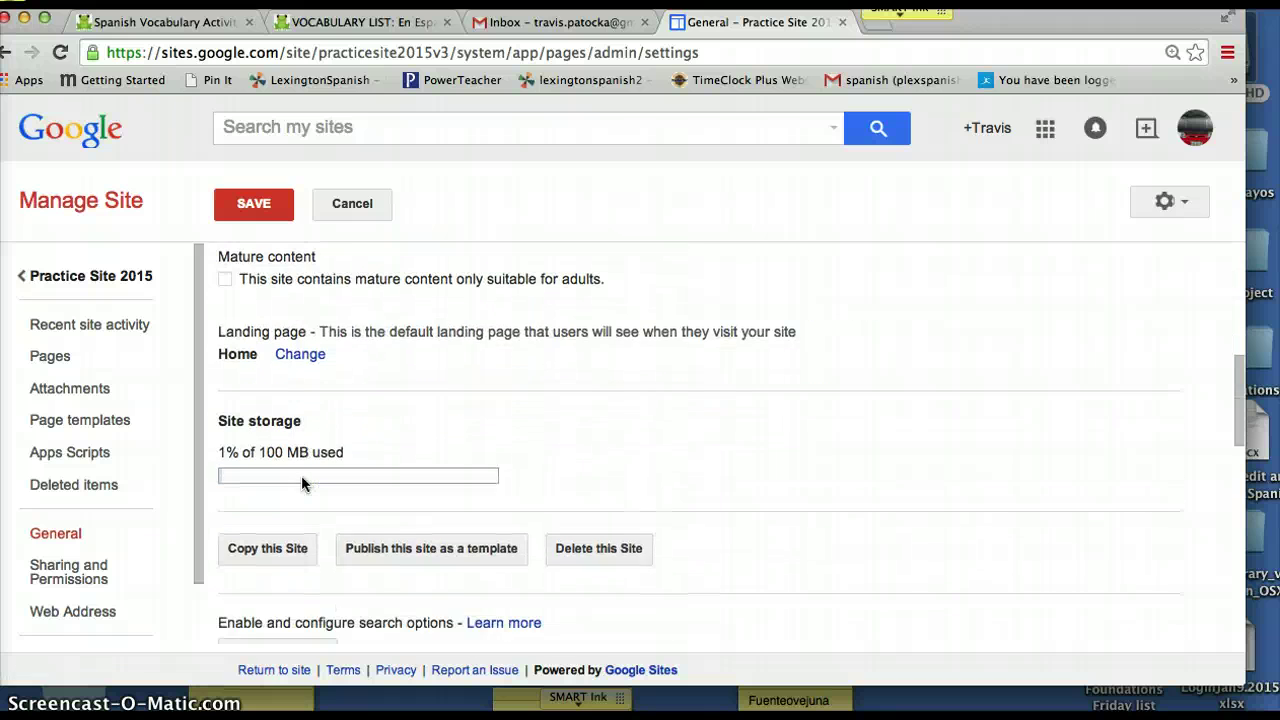
{"action": "scroll", "coordinate": [301, 475], "scroll_direction": "down", "scroll_amount": 10}
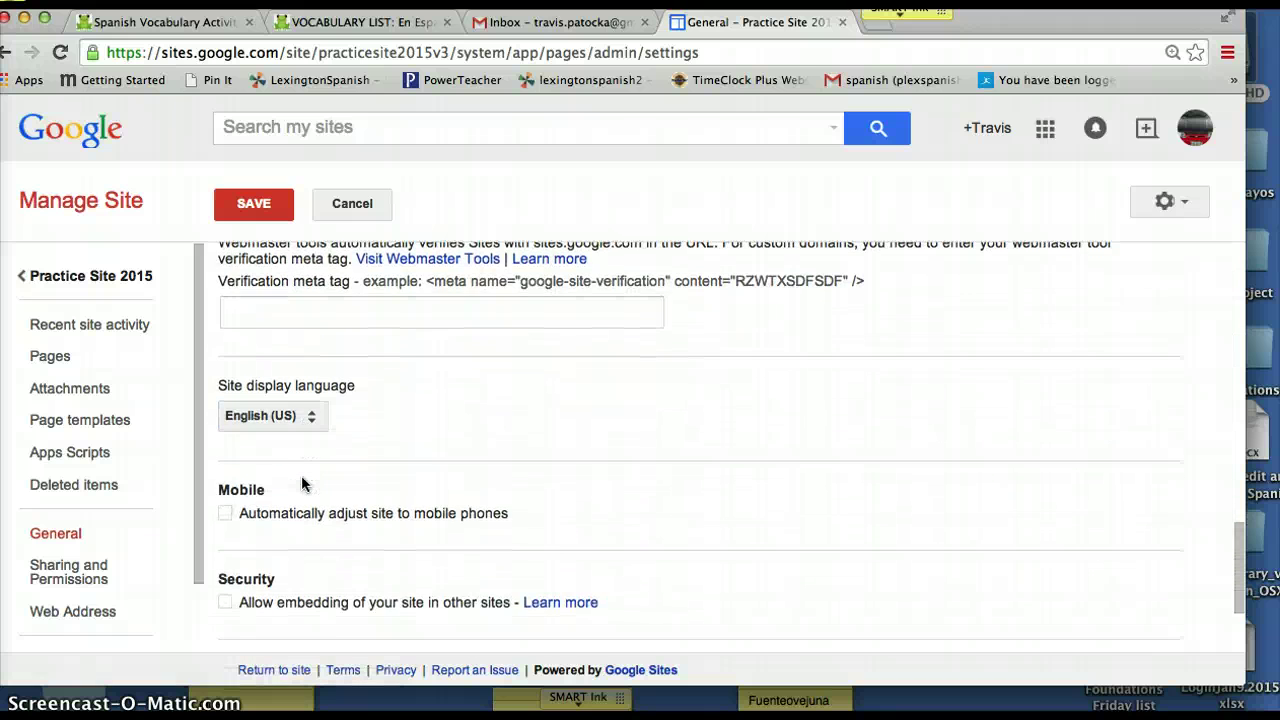
{"action": "scroll", "coordinate": [301, 475], "scroll_direction": "down", "scroll_amount": 3}
{"action": "scroll", "coordinate": [301, 475], "scroll_direction": "up", "scroll_amount": 10}
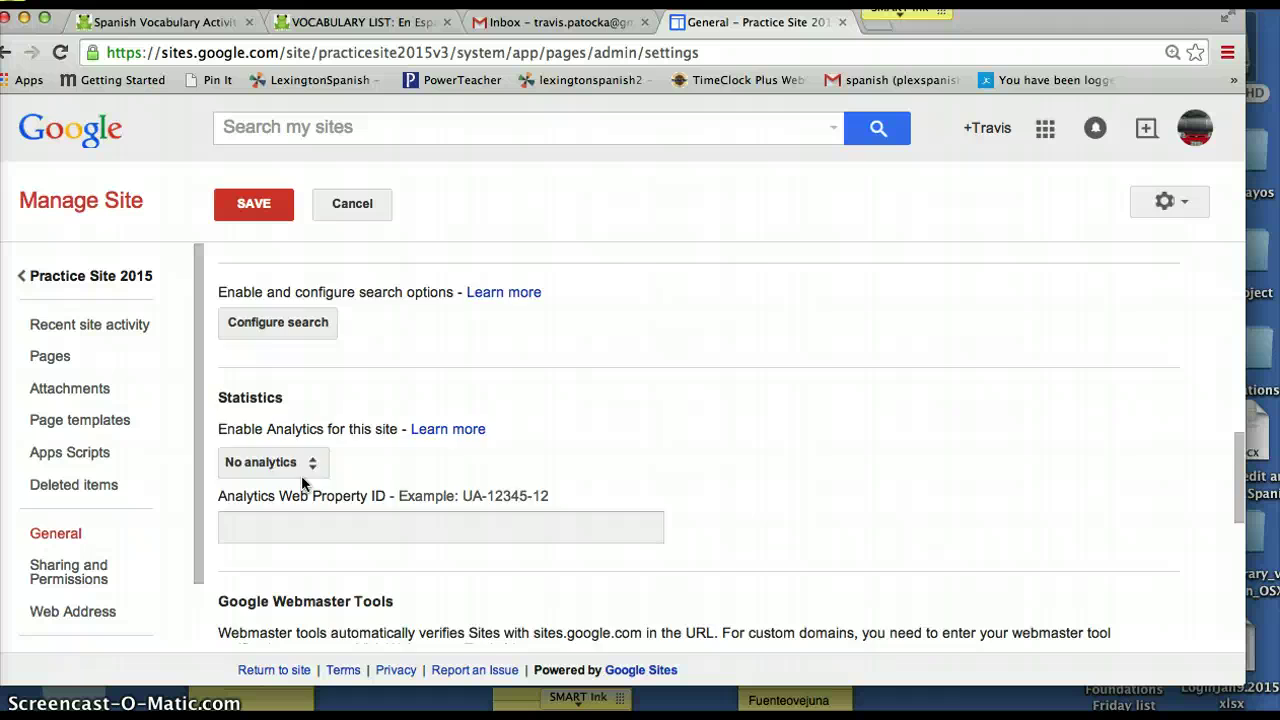
{"action": "scroll", "coordinate": [301, 475], "scroll_direction": "up", "scroll_amount": 3}
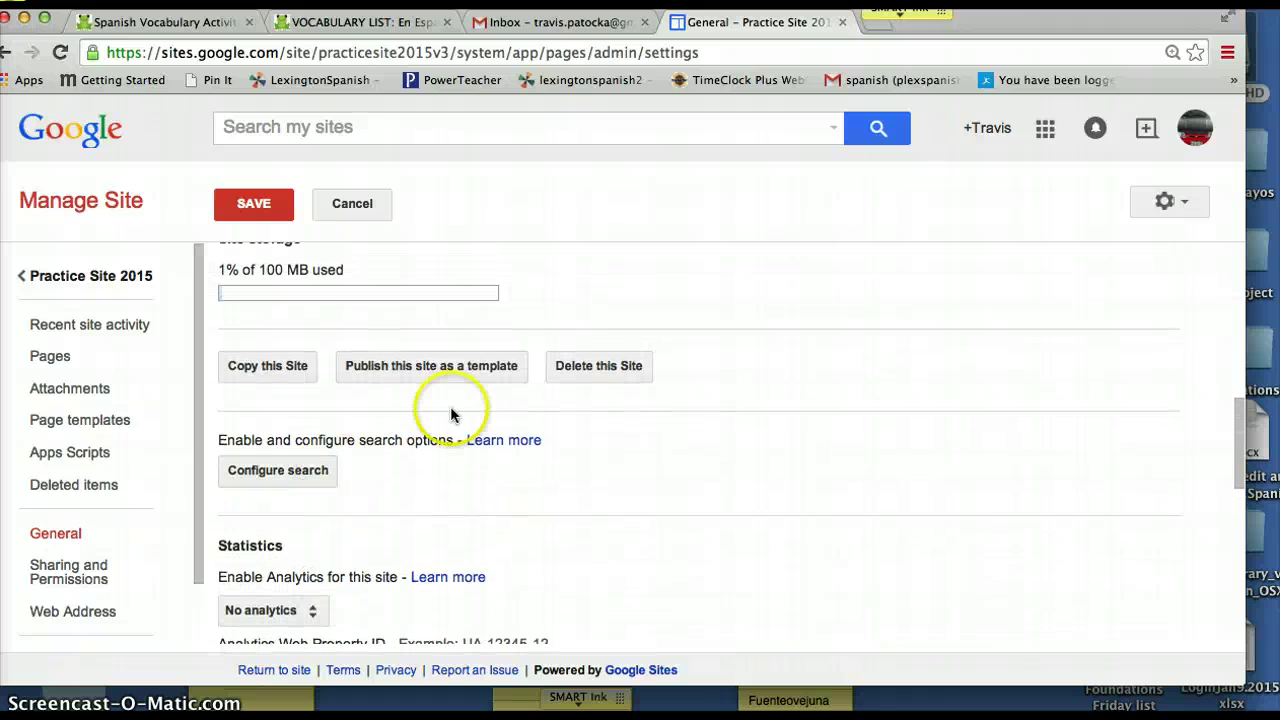
Step: Start Delete this Site, then cancel so Practice Site 2015 is kept
{"action": "left_click", "coordinate": [567, 364]}
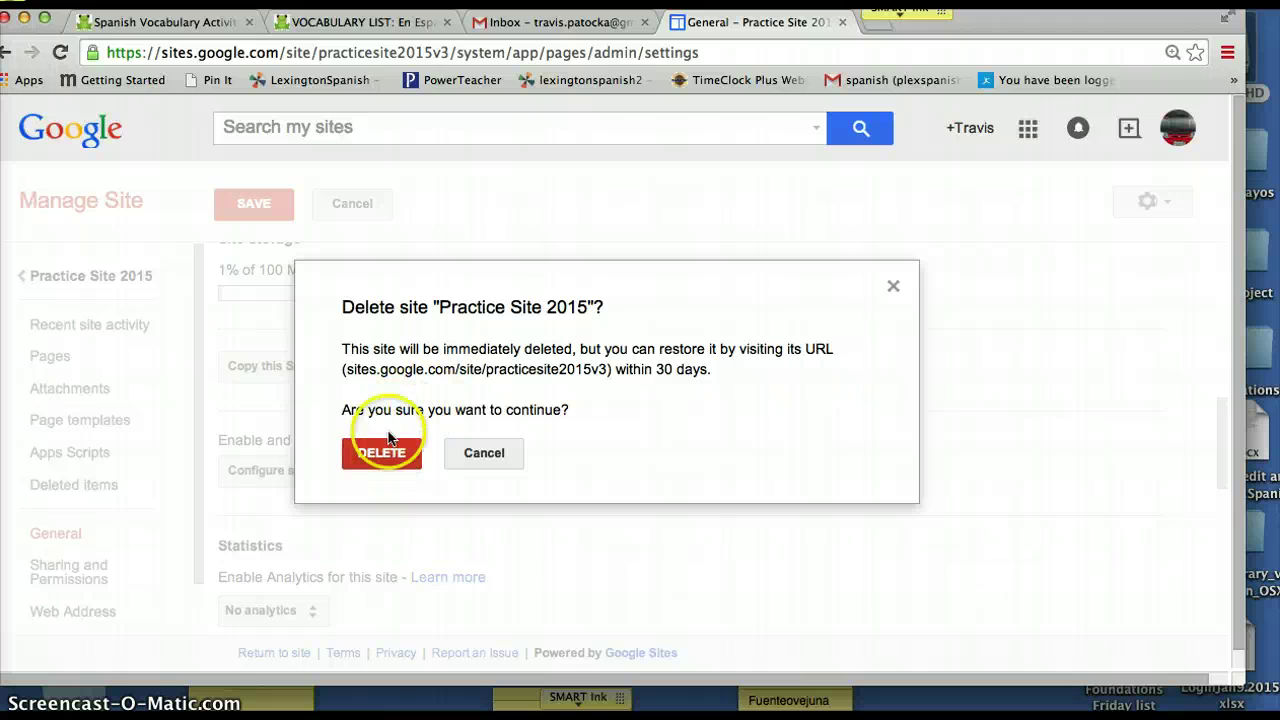
{"action": "left_click", "coordinate": [892, 289]}
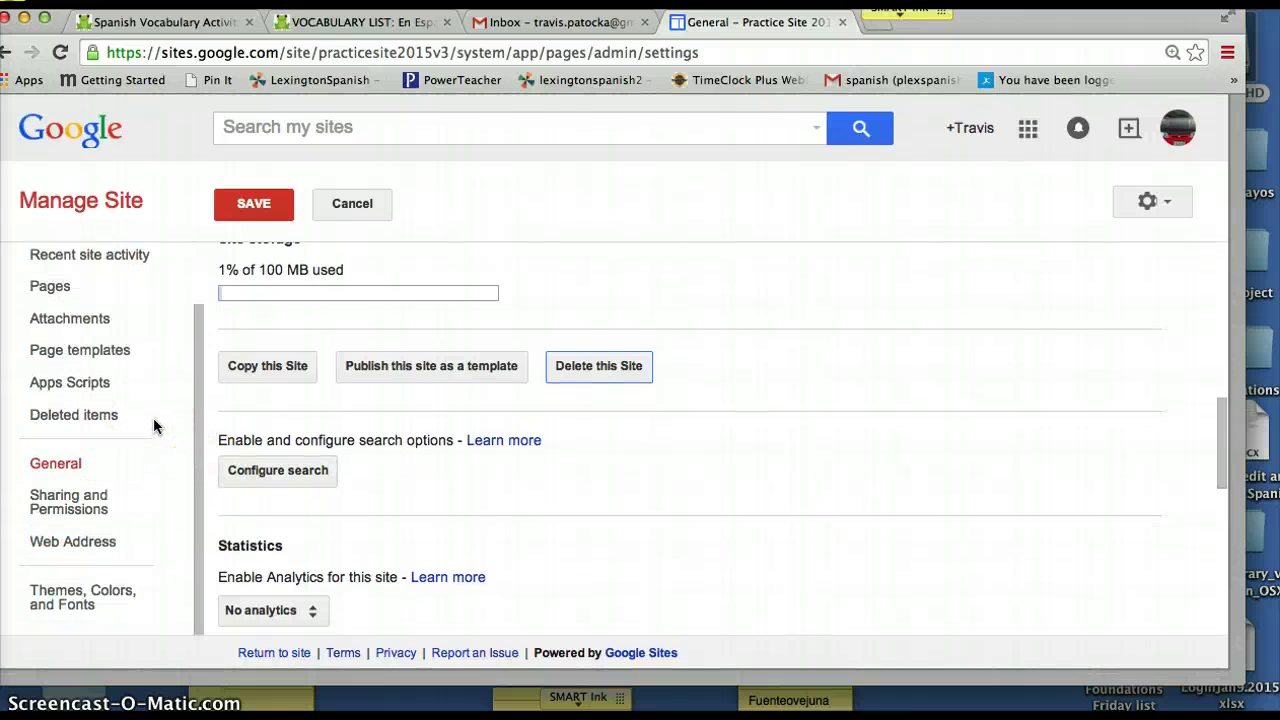
{"action": "scroll", "coordinate": [153, 425], "scroll_direction": "up", "scroll_amount": 2}
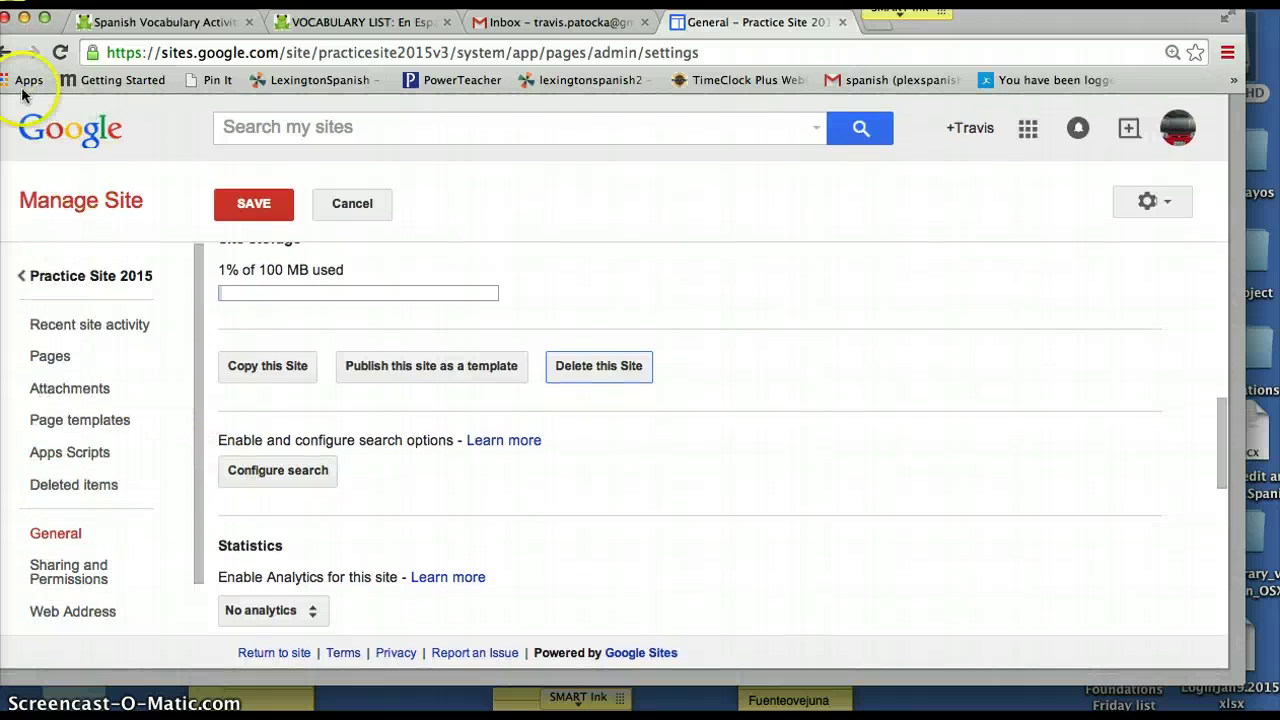
Step: Cancel out of Manage Site, reopen it, and cancel again to land on the Home page
{"action": "left_click", "coordinate": [374, 211]}
{"action": "left_click", "coordinate": [1030, 146]}
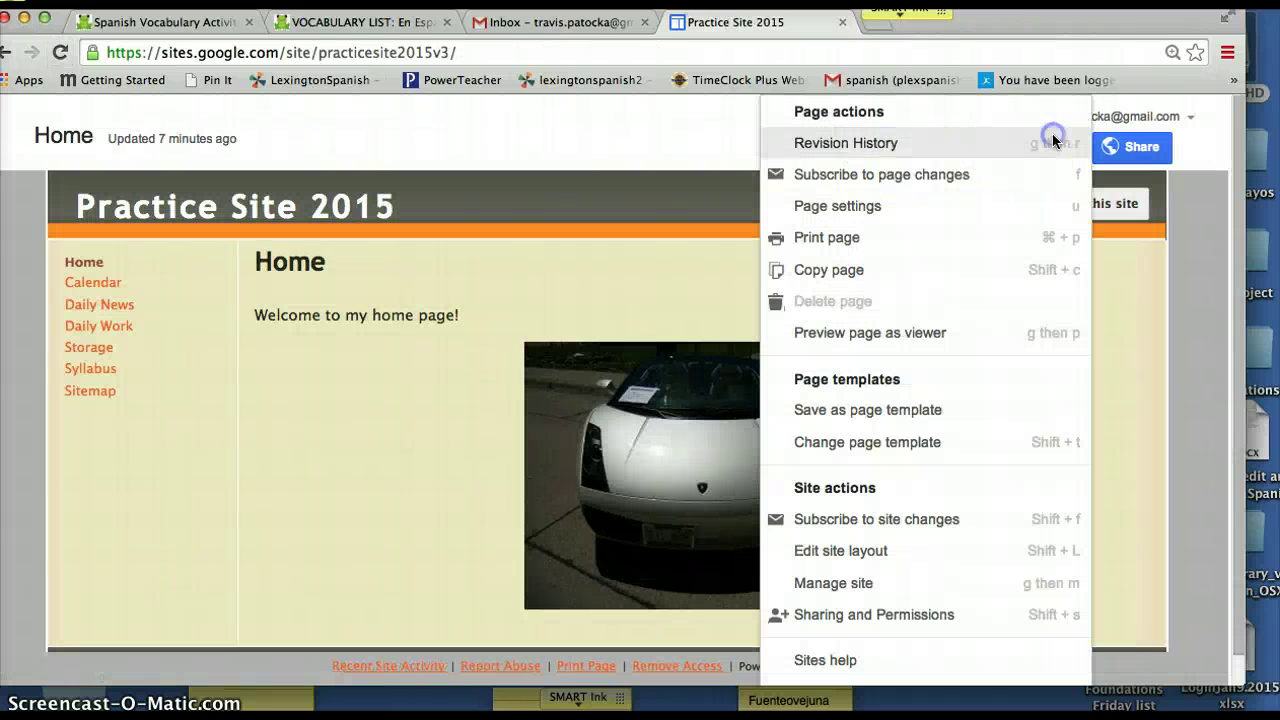
{"action": "left_click", "coordinate": [830, 584]}
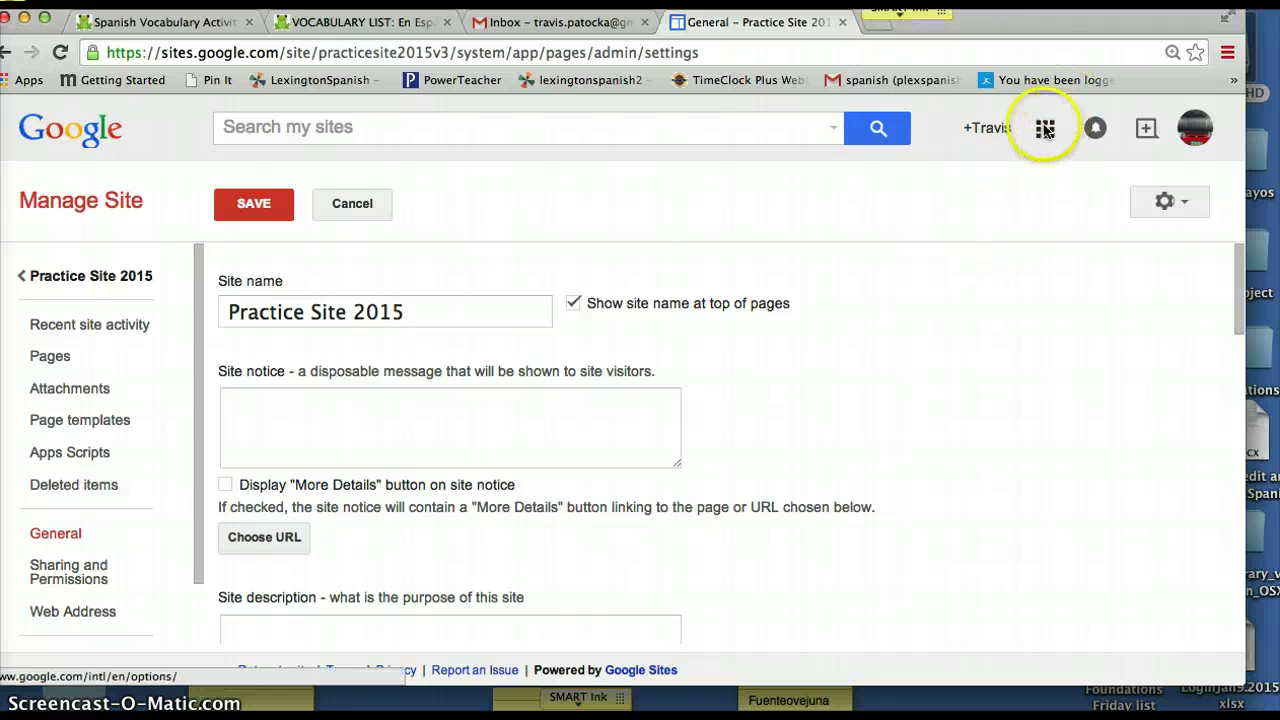
{"action": "left_click", "coordinate": [350, 207]}
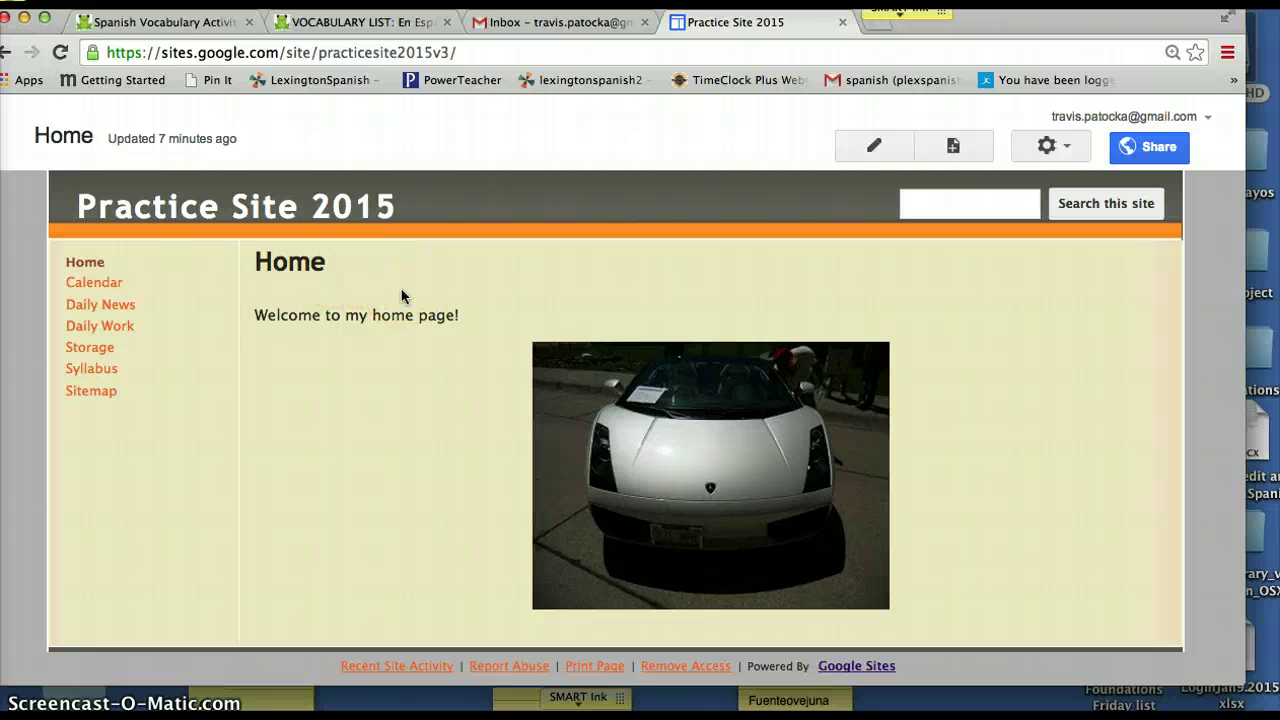
{"action": "left_click", "coordinate": [405, 390]}
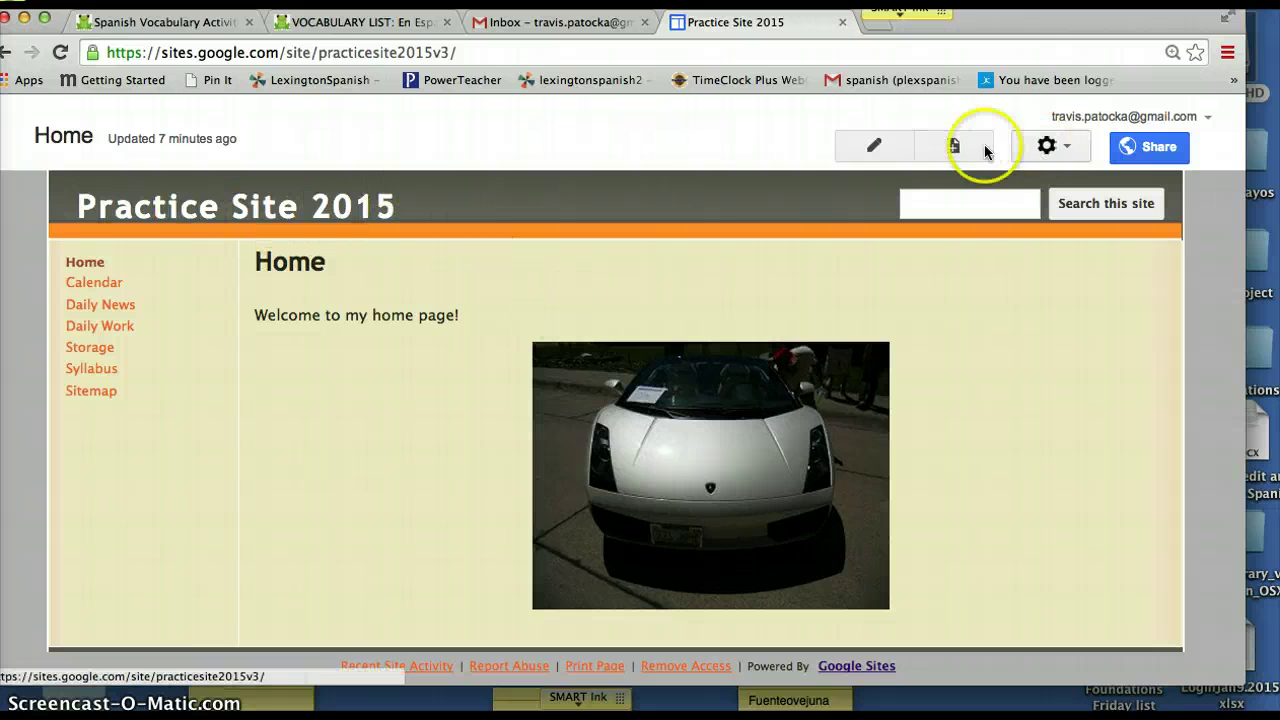
Step: Edit the Home page and open the Public gadgets in Insert > More gadgets
{"action": "left_click", "coordinate": [868, 142]}
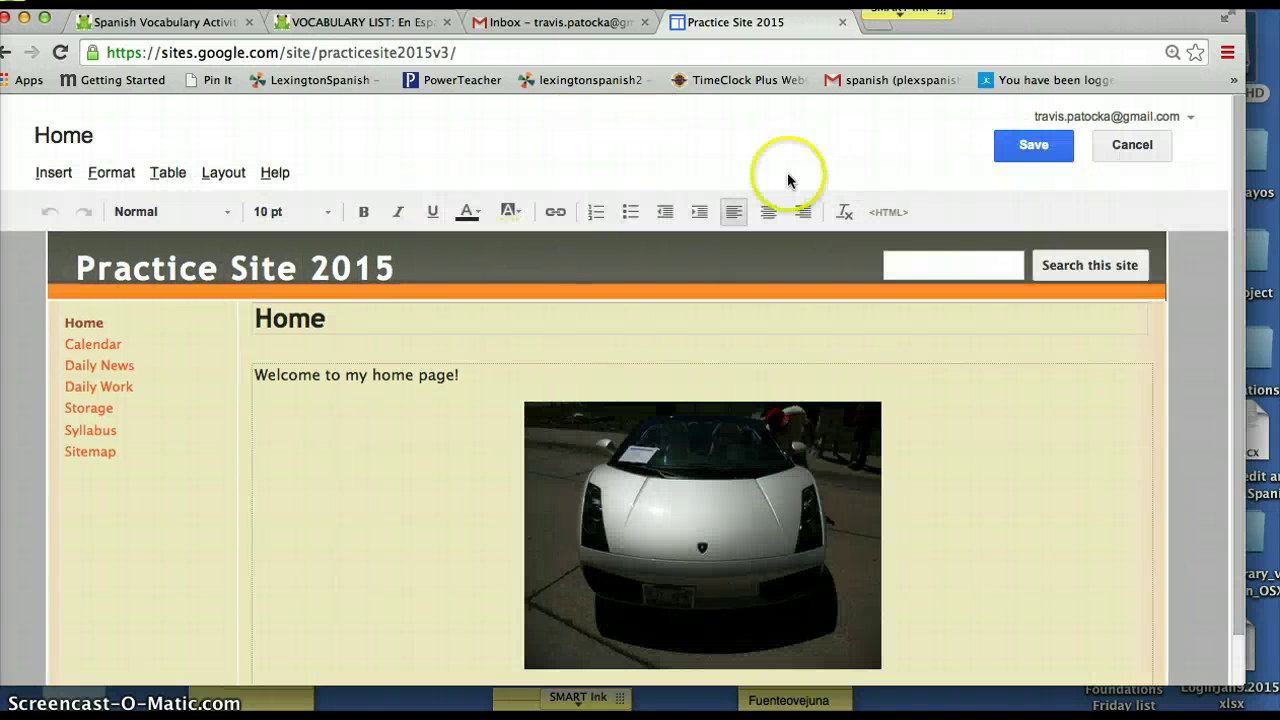
{"action": "left_click", "coordinate": [54, 173]}
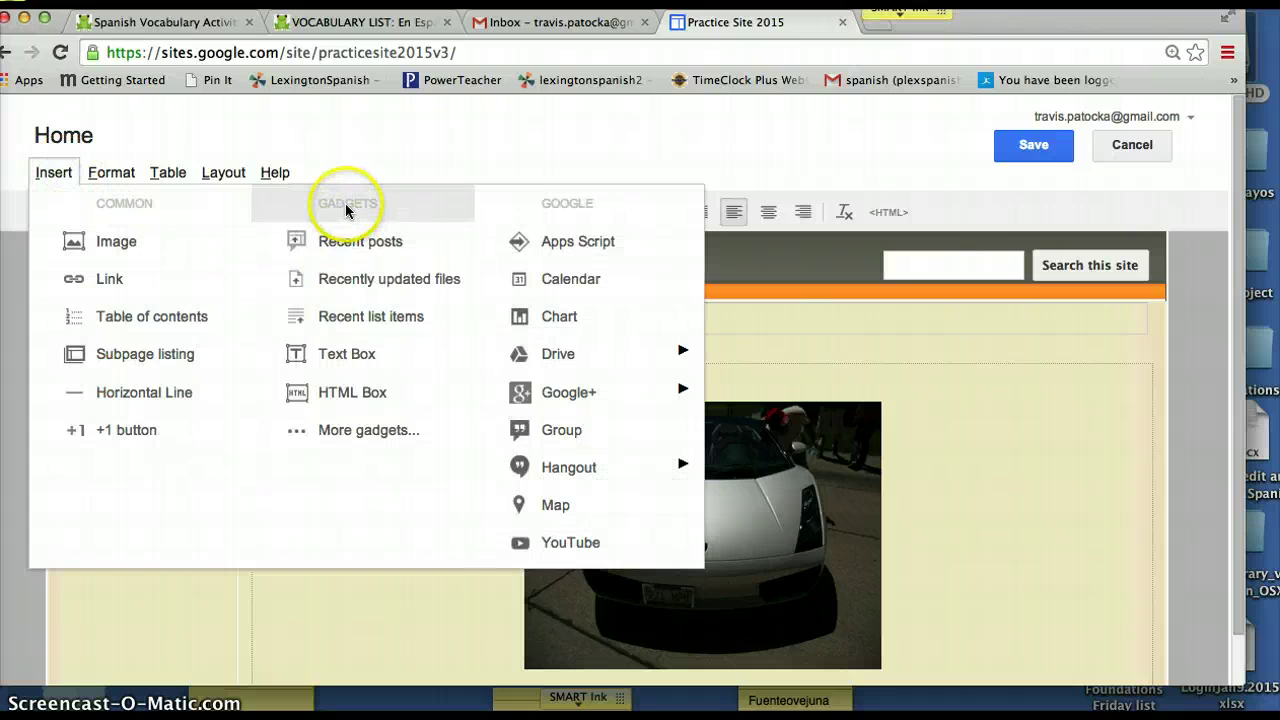
{"action": "left_click", "coordinate": [357, 430]}
{"action": "left_click", "coordinate": [180, 189]}
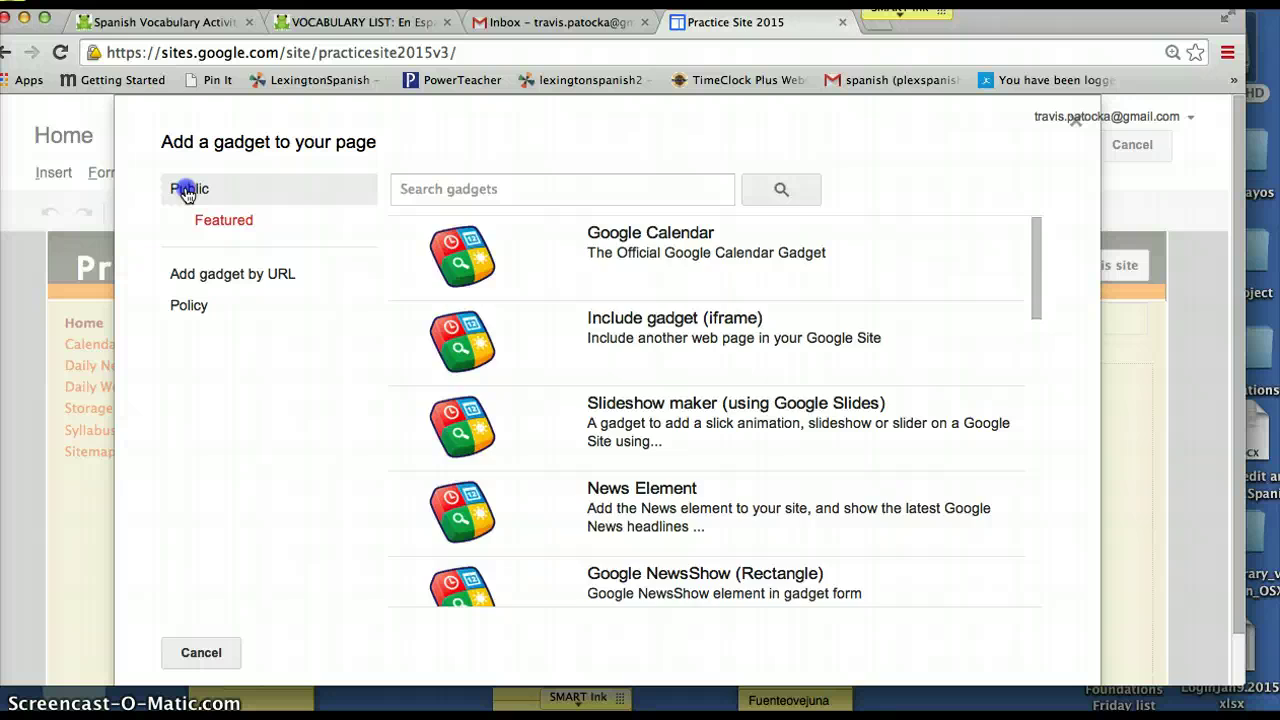
Step: Browse the gadgets, viewing Calorie Calculator, then close the gallery without adding any
{"action": "scroll", "coordinate": [710, 455], "scroll_direction": "down", "scroll_amount": 5}
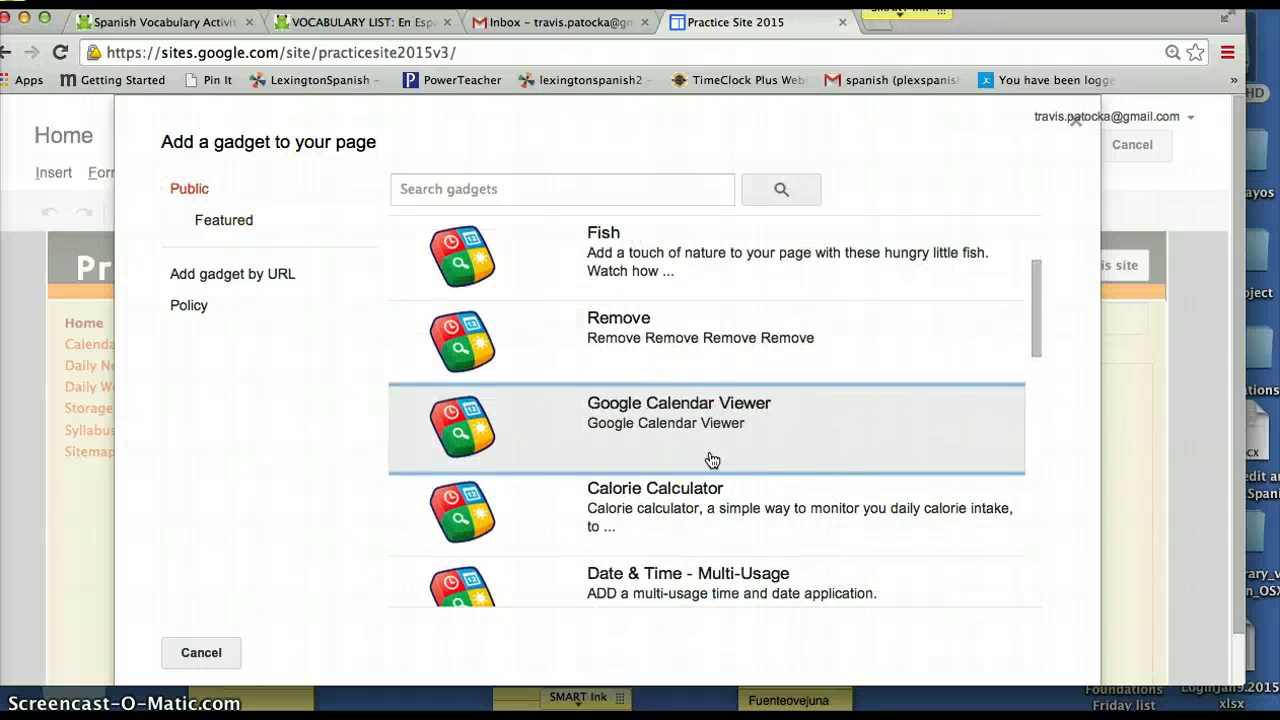
{"action": "scroll", "coordinate": [711, 455], "scroll_direction": "up", "scroll_amount": 1}
{"action": "left_click", "coordinate": [543, 189]}
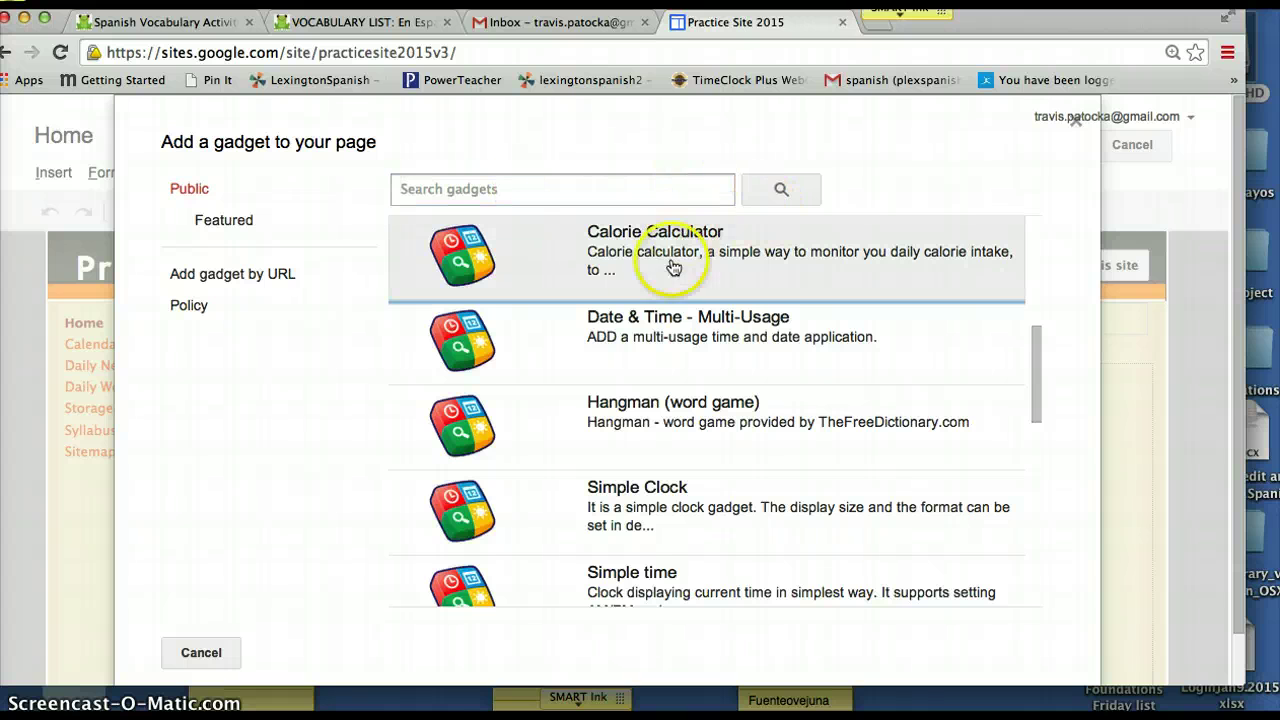
{"action": "left_click", "coordinate": [725, 262]}
{"action": "left_click", "coordinate": [1077, 124]}
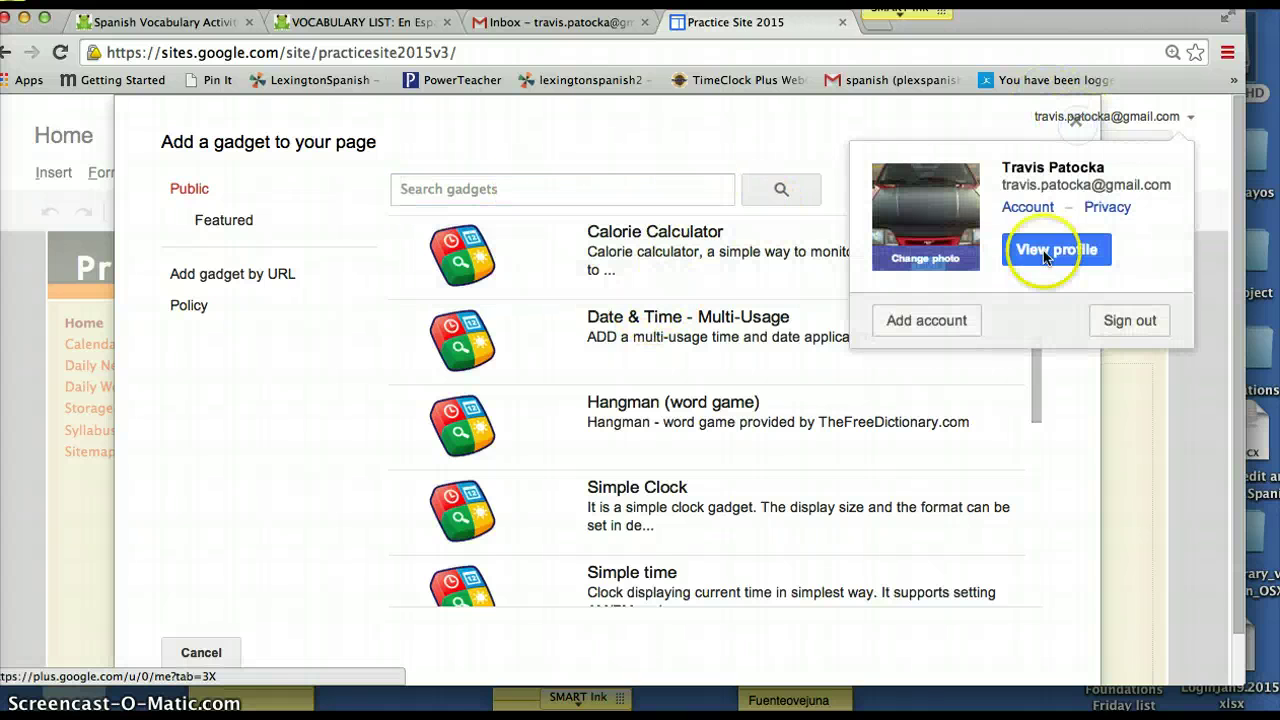
{"action": "left_click", "coordinate": [760, 146]}
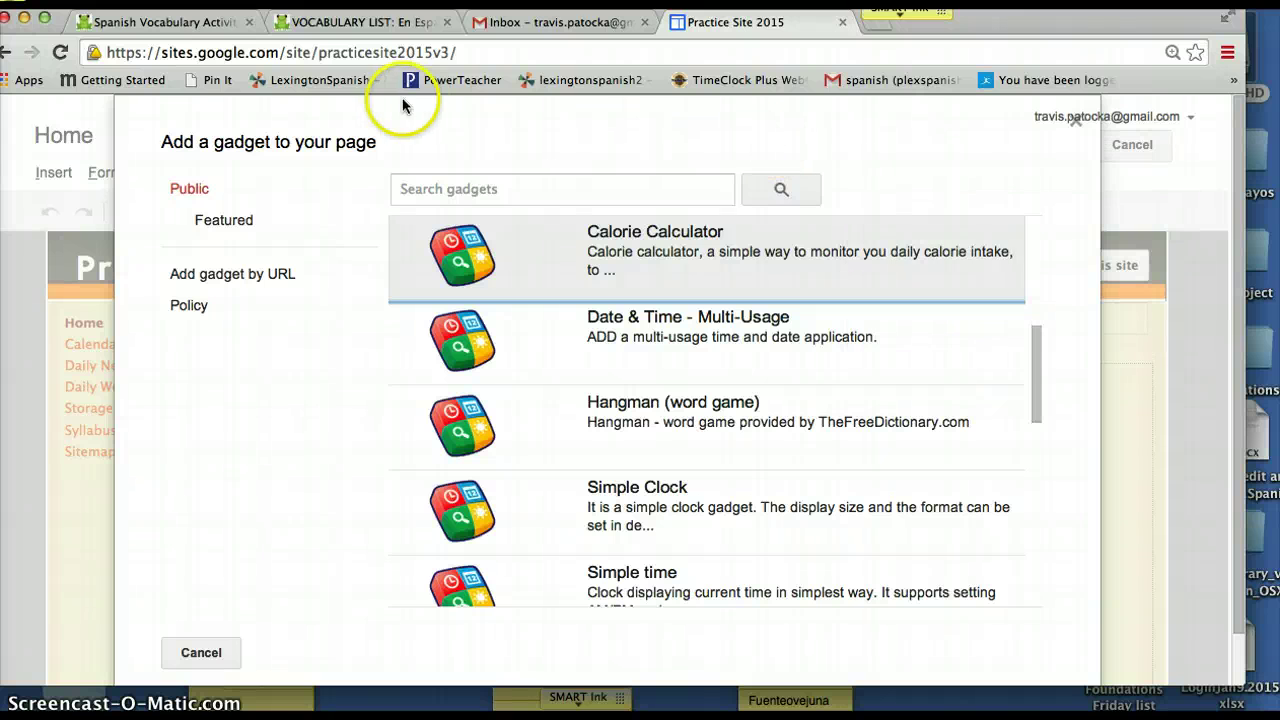
{"action": "left_click", "coordinate": [201, 653]}
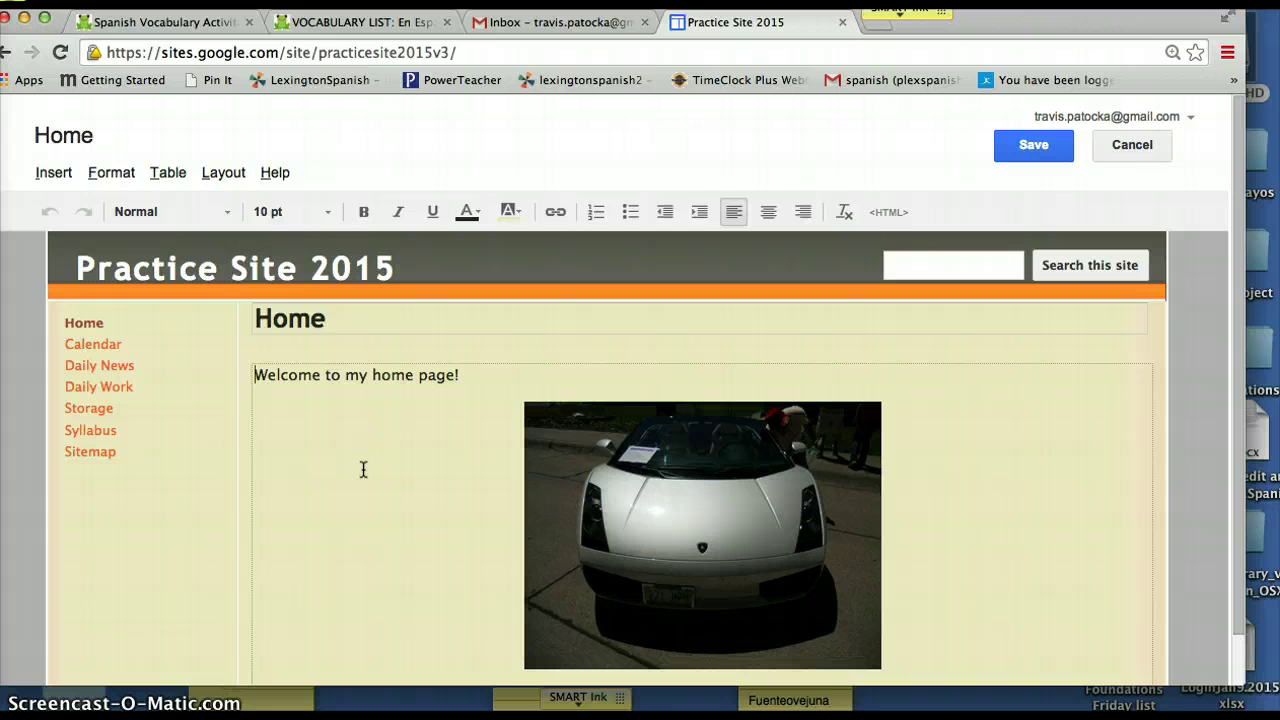
Step: Save the Home page with no content changes
{"action": "left_click", "coordinate": [1024, 144]}
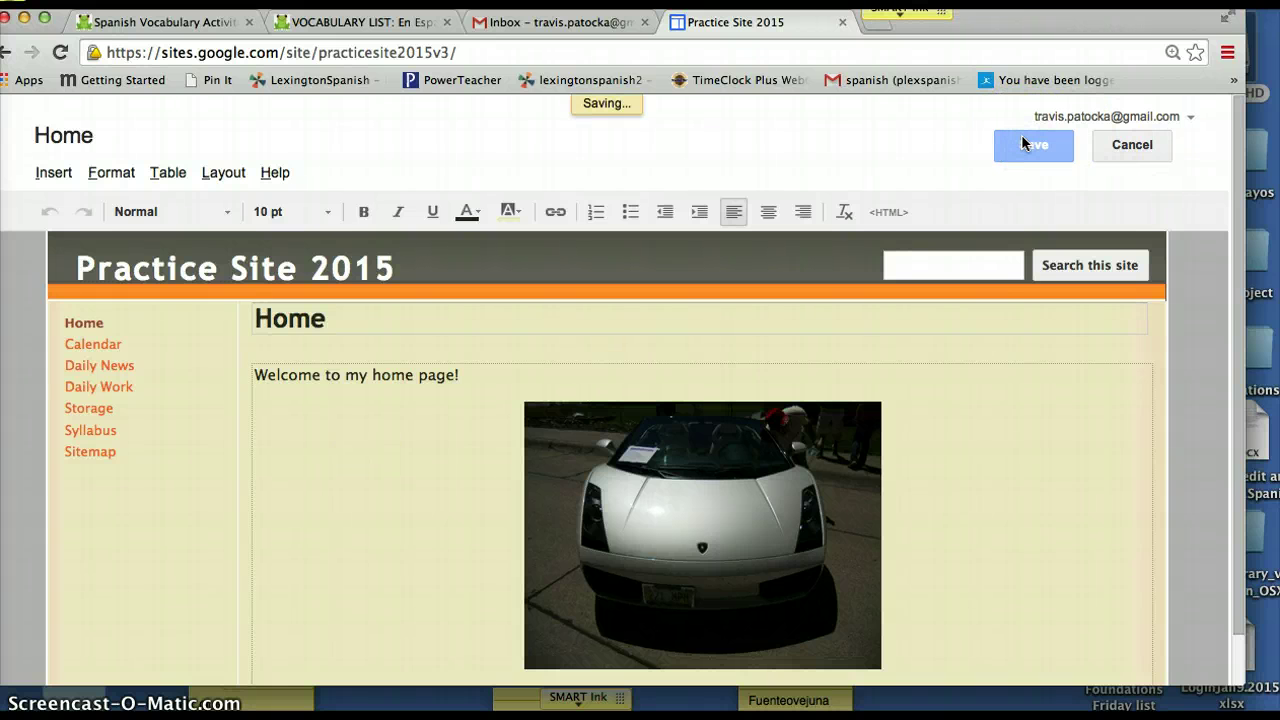